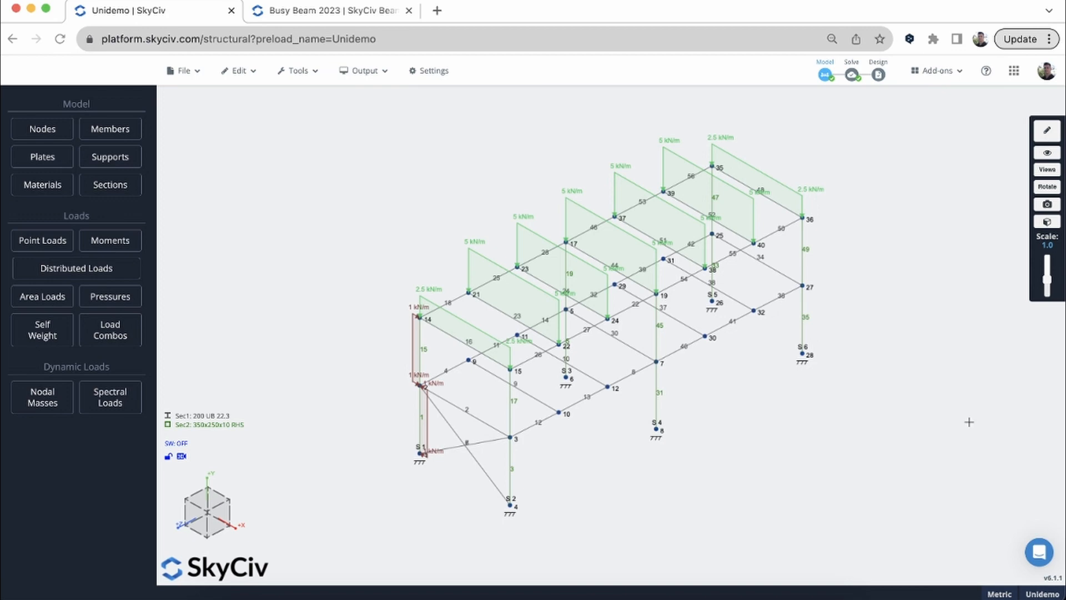
- Reduce the load display scale to 0.0 to hide the distributed loads on the frame
shift+scroll(932, 263, down, 9)
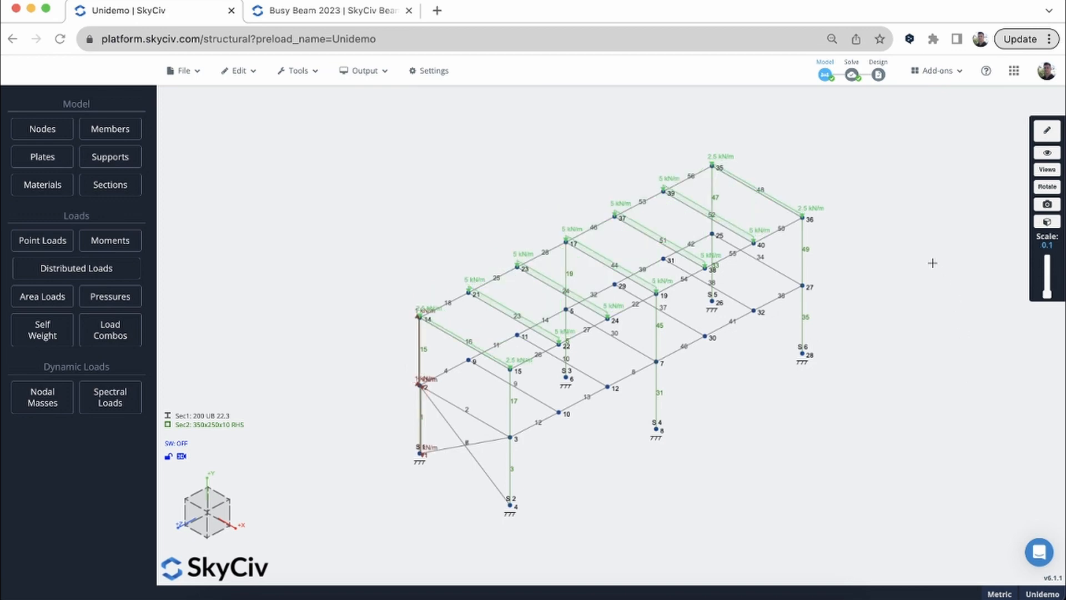
shift+scroll(933, 263, down, 1)
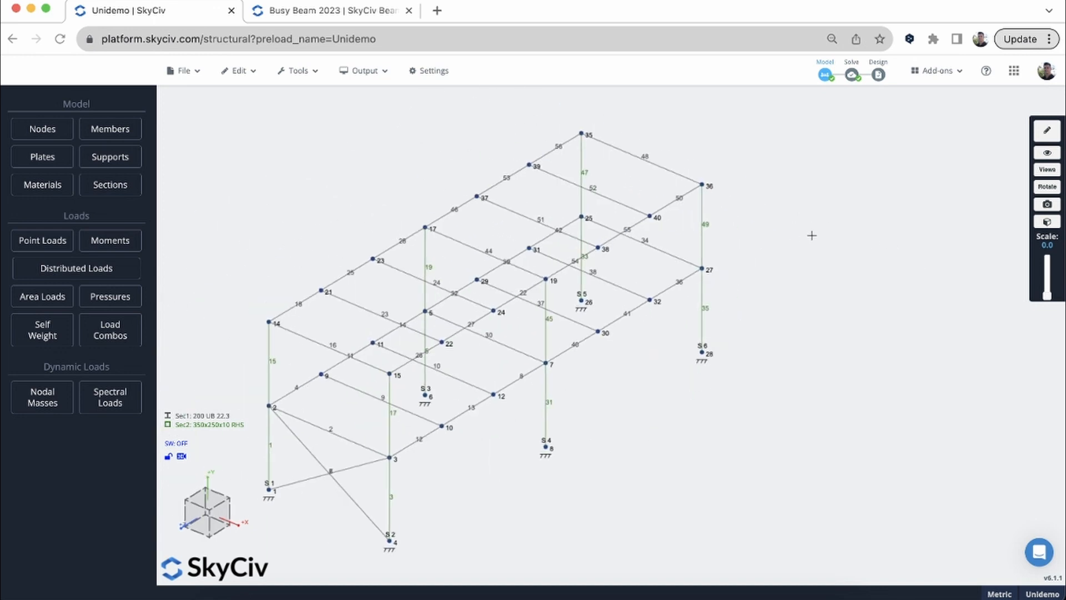
drag(812, 236, 819, 231)
right_drag(823, 231, 927, 193)
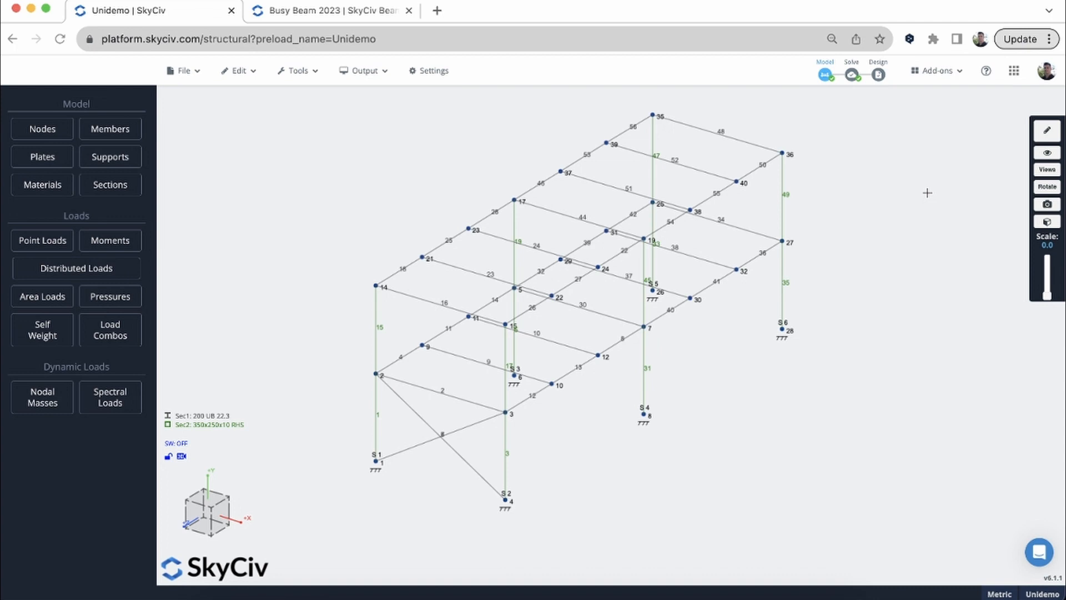
- Inspect the frame's member sections in the 3D render, then return to the wireframe
click(353, 77)
click(356, 99)
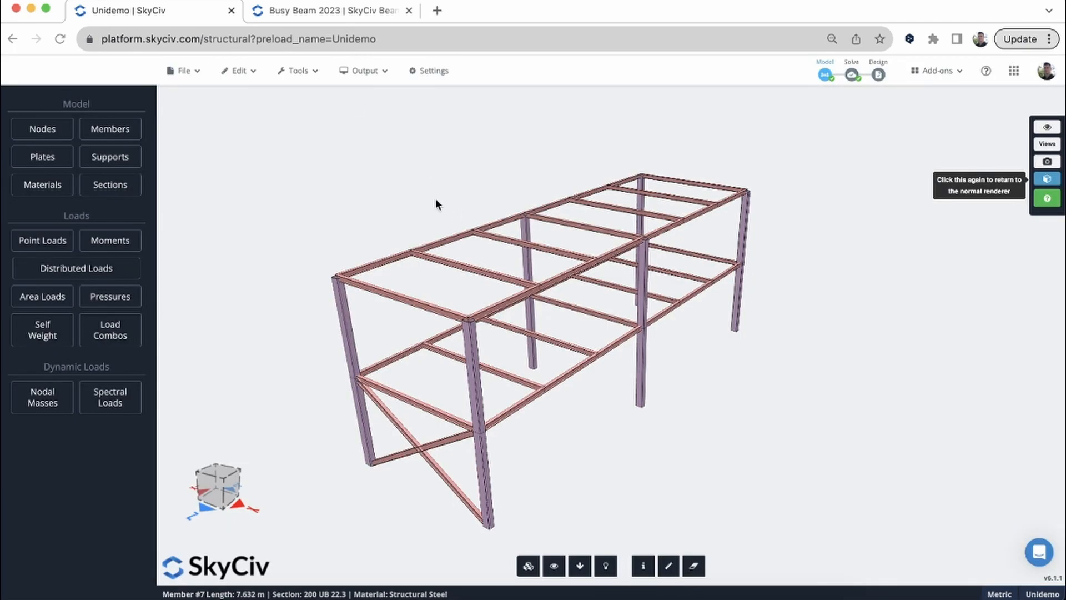
drag(435, 199, 404, 197)
scroll(486, 283, up, 5)
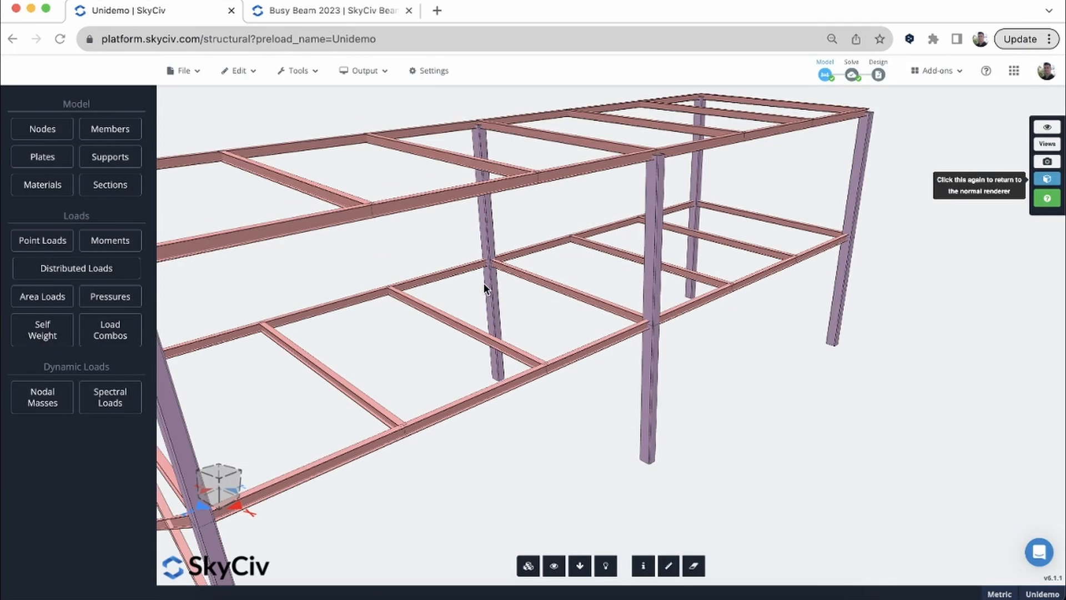
drag(521, 281, 621, 273)
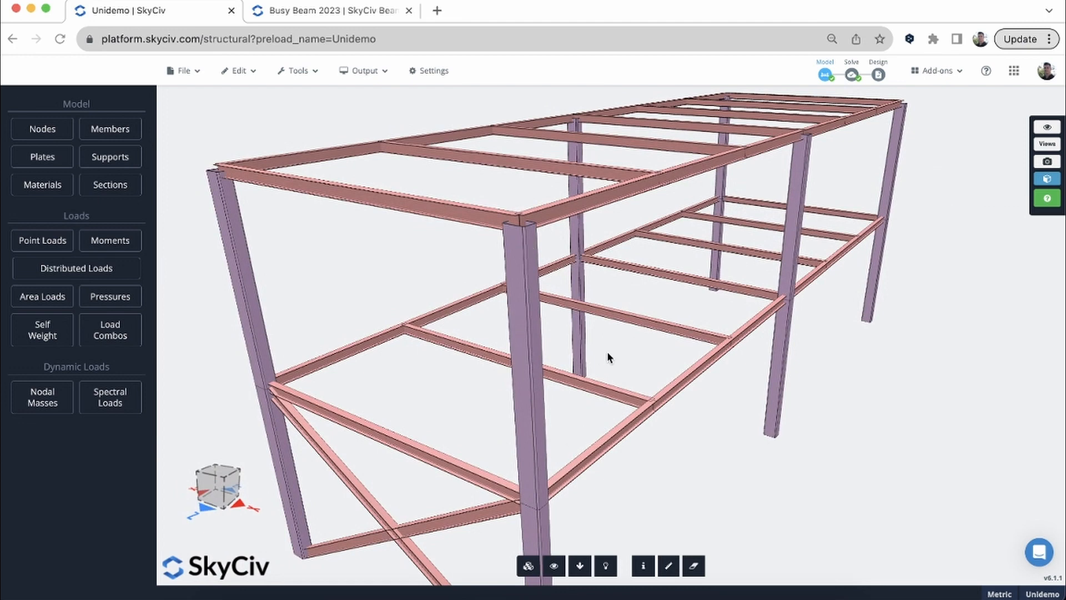
click(364, 71)
click(362, 95)
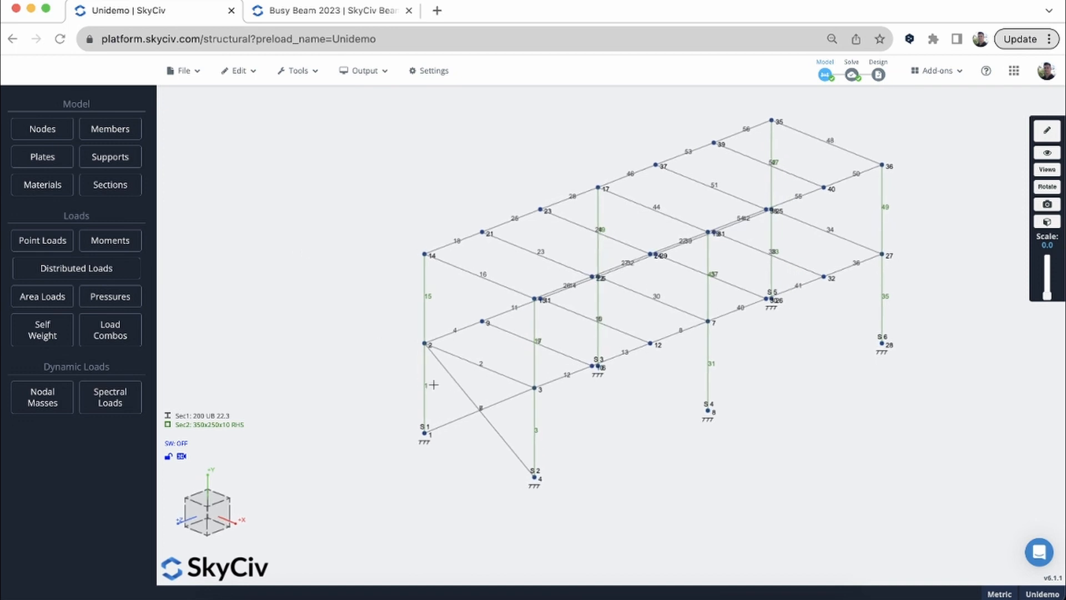
- Start a new section in the section builder and browse the shape database to Australian Steel (300 Grade)
drag(473, 380, 494, 450)
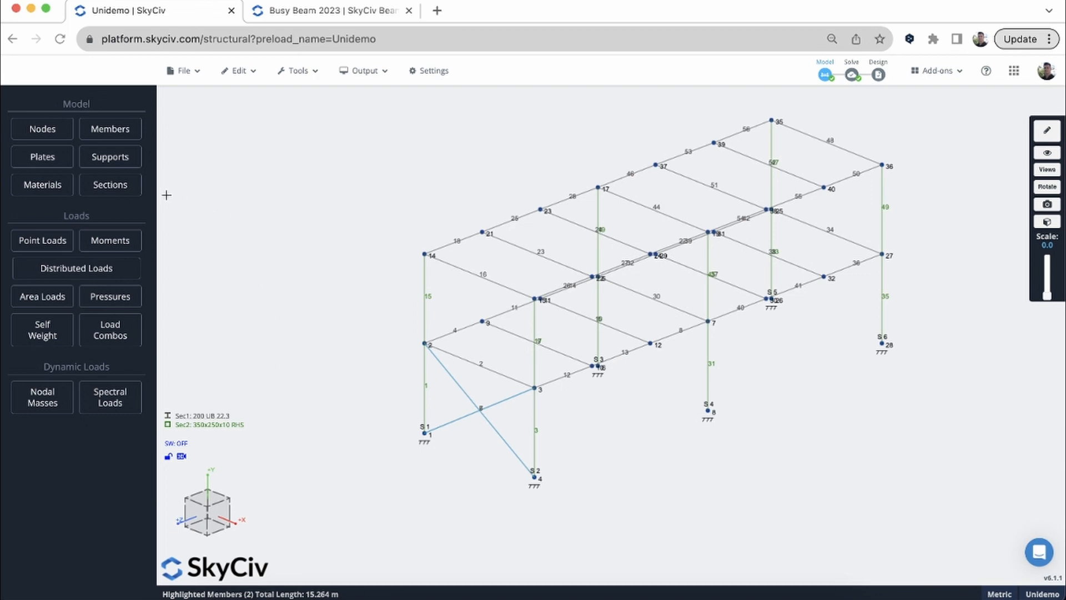
click(121, 192)
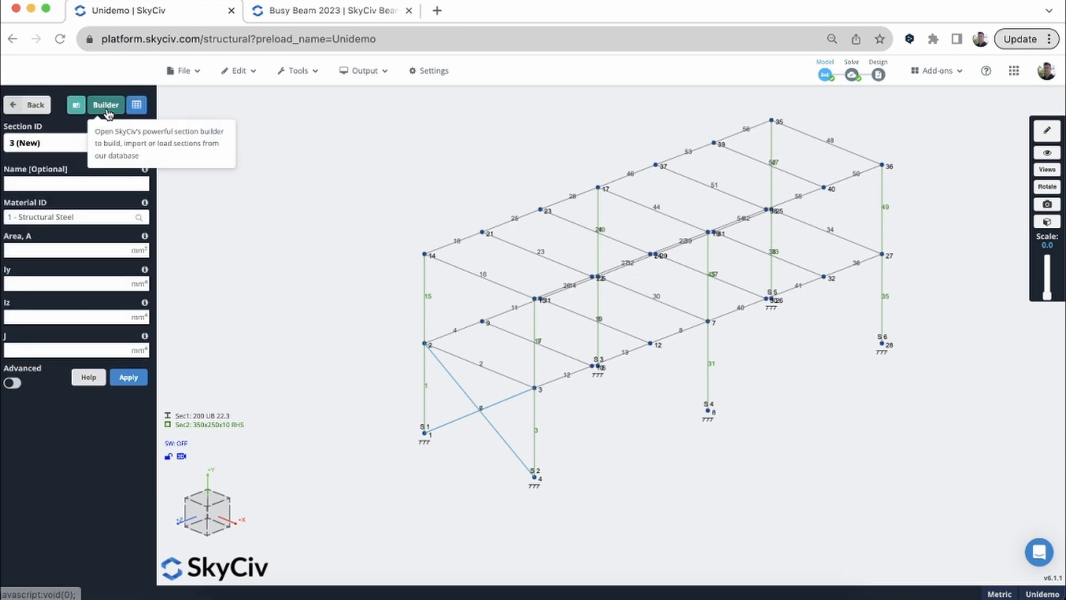
click(104, 104)
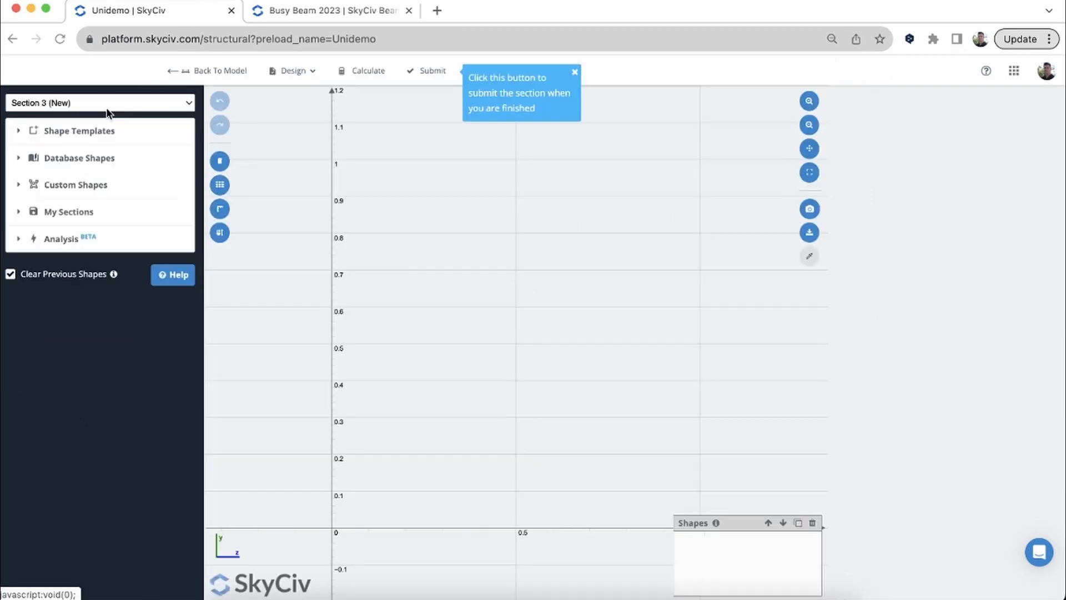
click(78, 159)
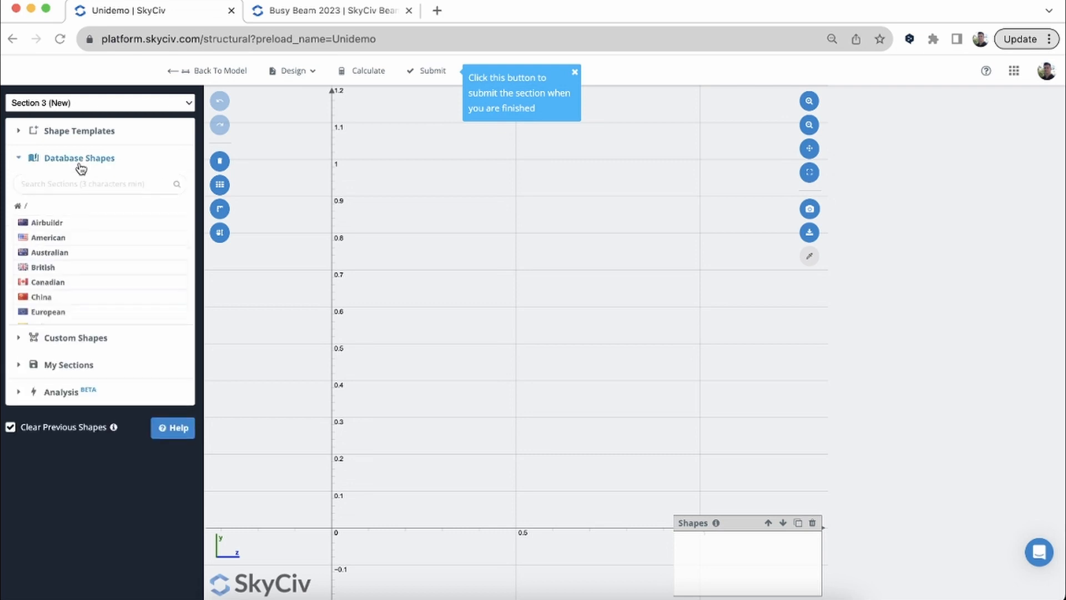
click(65, 254)
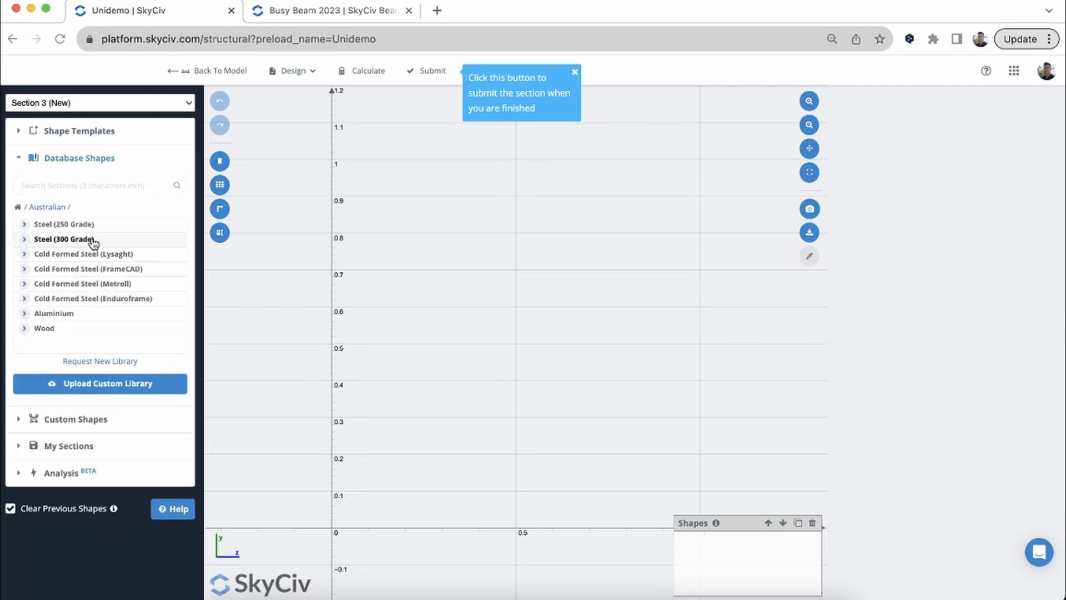
click(80, 240)
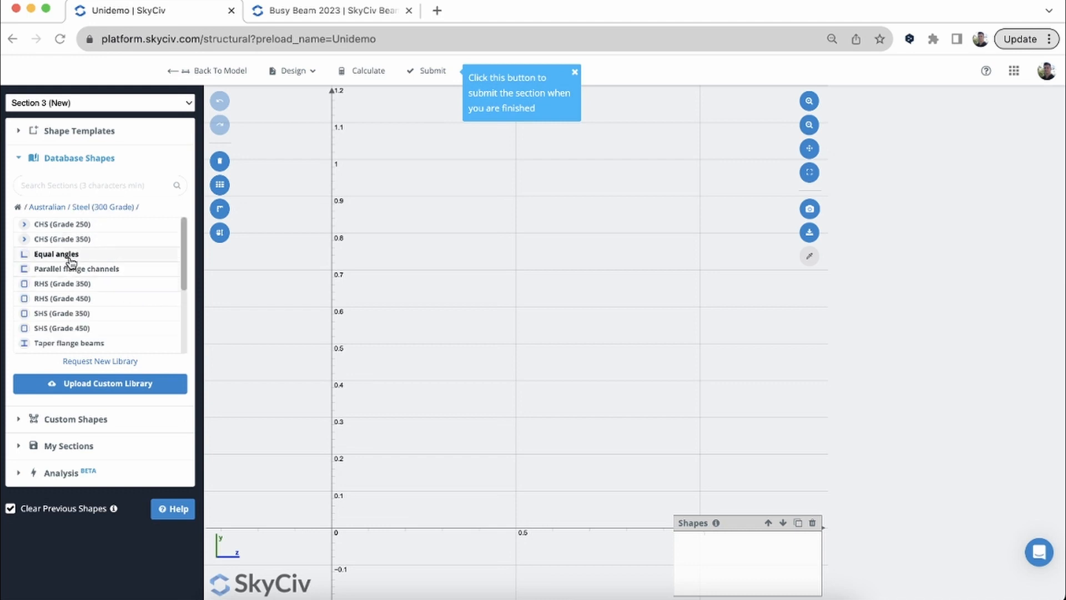
- Load the 45x5 EA equal angle from the database and submit it as section 3
click(70, 258)
scroll(79, 246, down, 3)
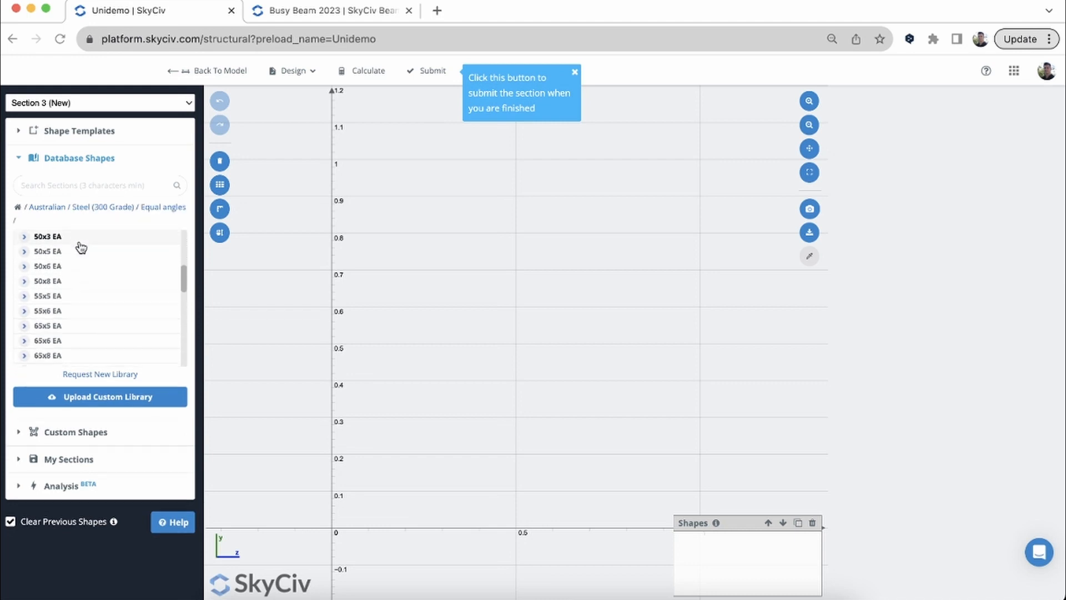
scroll(81, 247, down, 3)
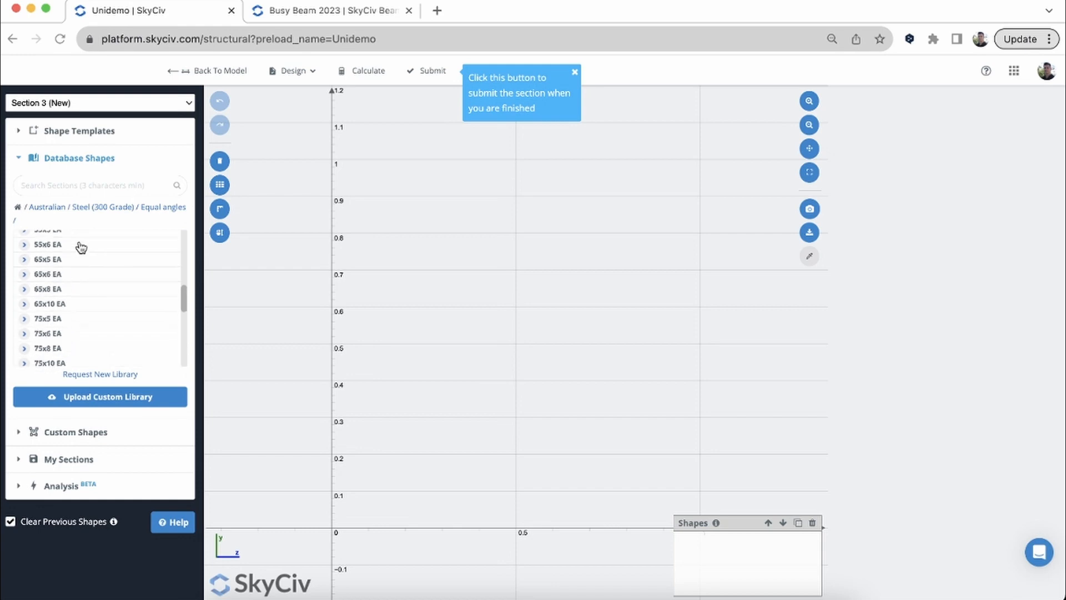
scroll(82, 248, up, 5)
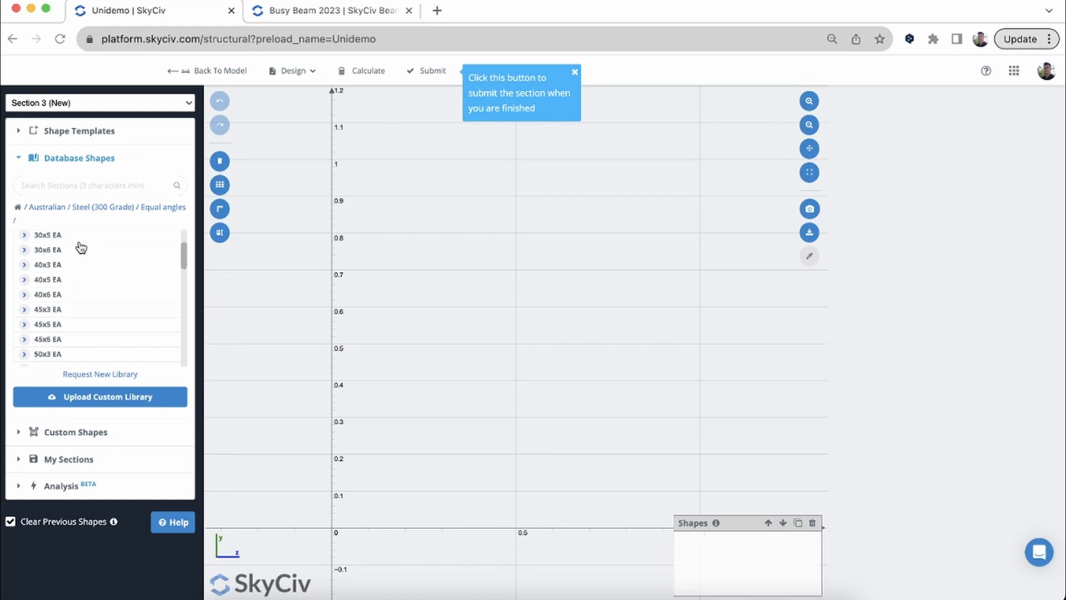
scroll(79, 272, down, 3)
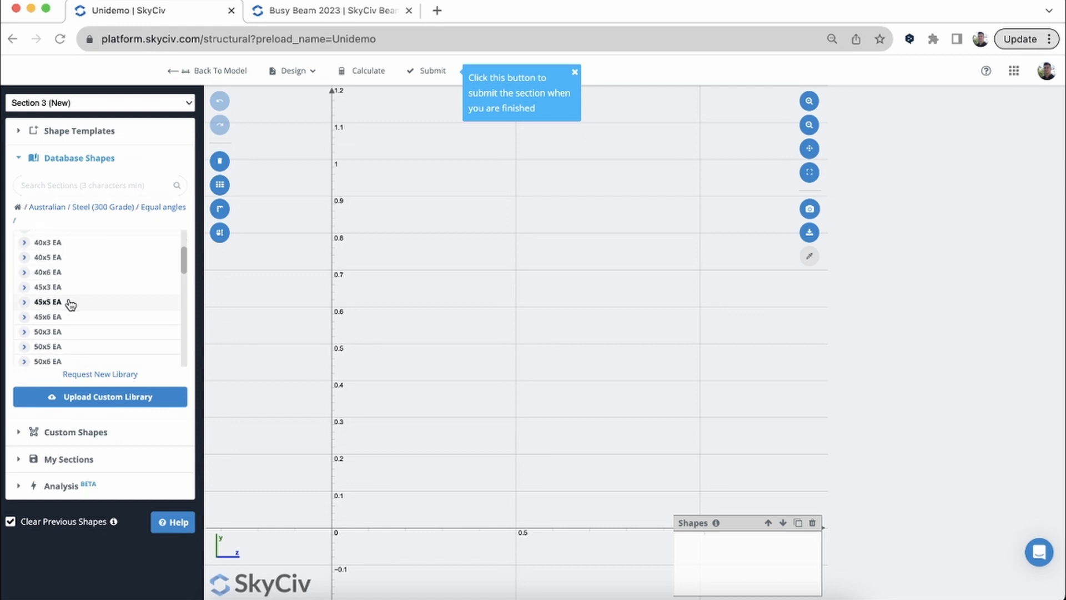
click(48, 303)
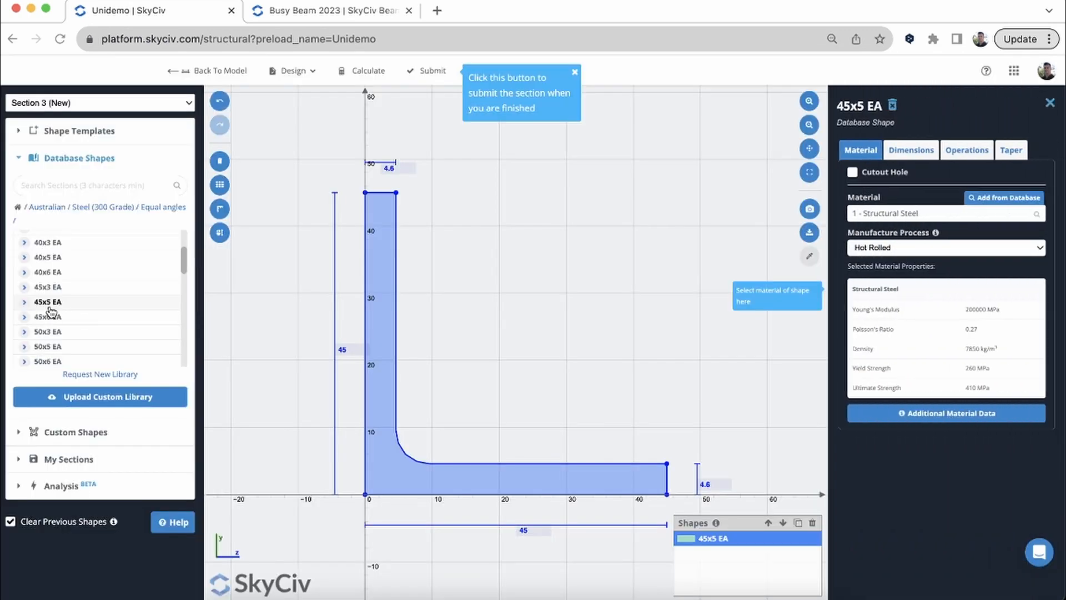
click(428, 71)
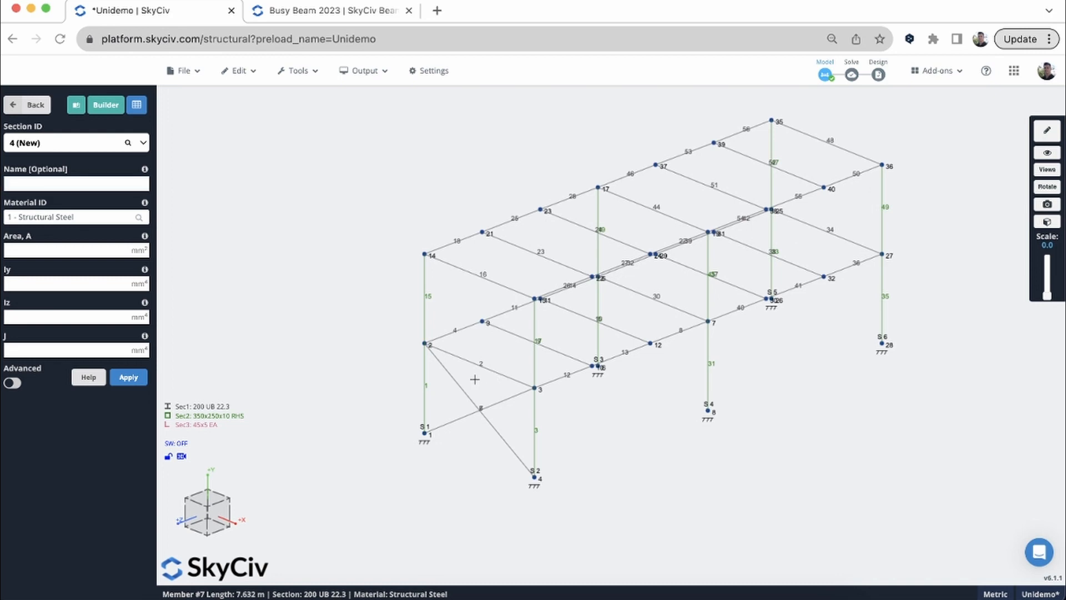
- Assign section 3 (45x5 EA) to the two crossing brace members 6 and 7
drag(464, 379, 493, 443)
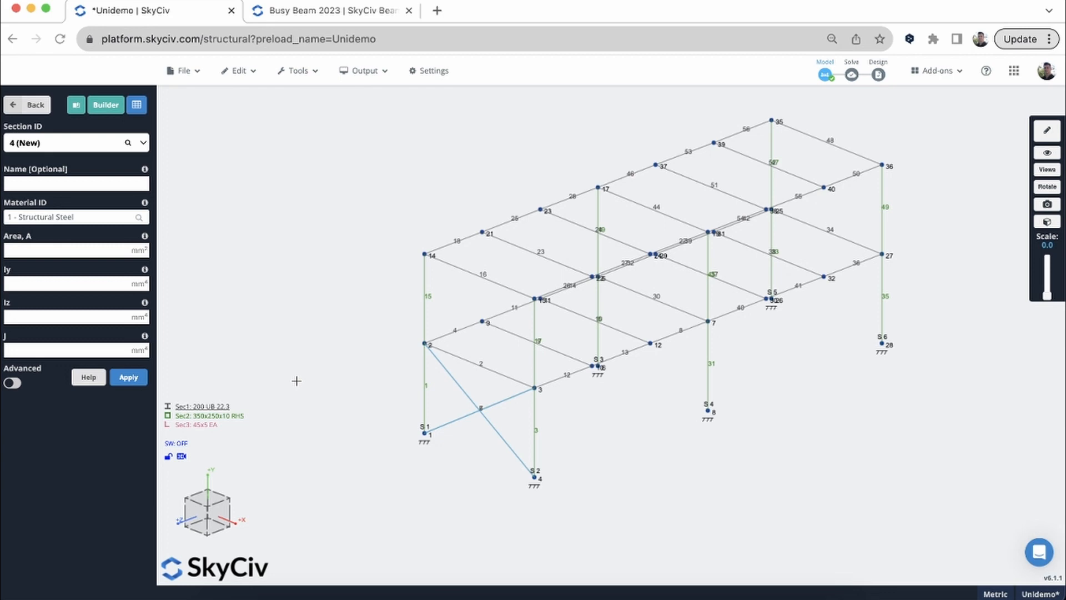
click(31, 105)
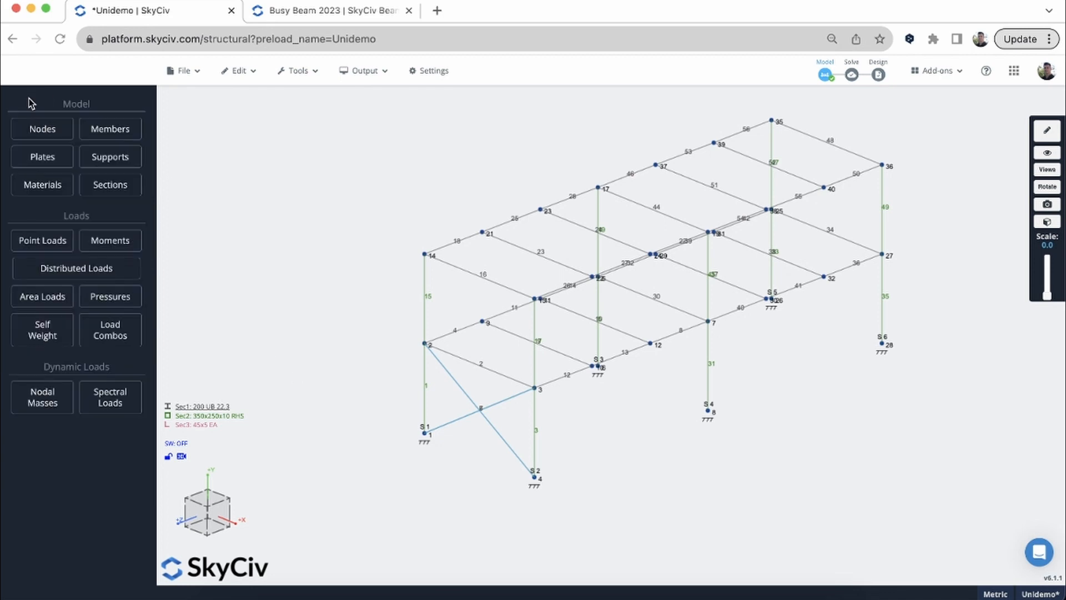
click(93, 135)
click(39, 262)
text(3)
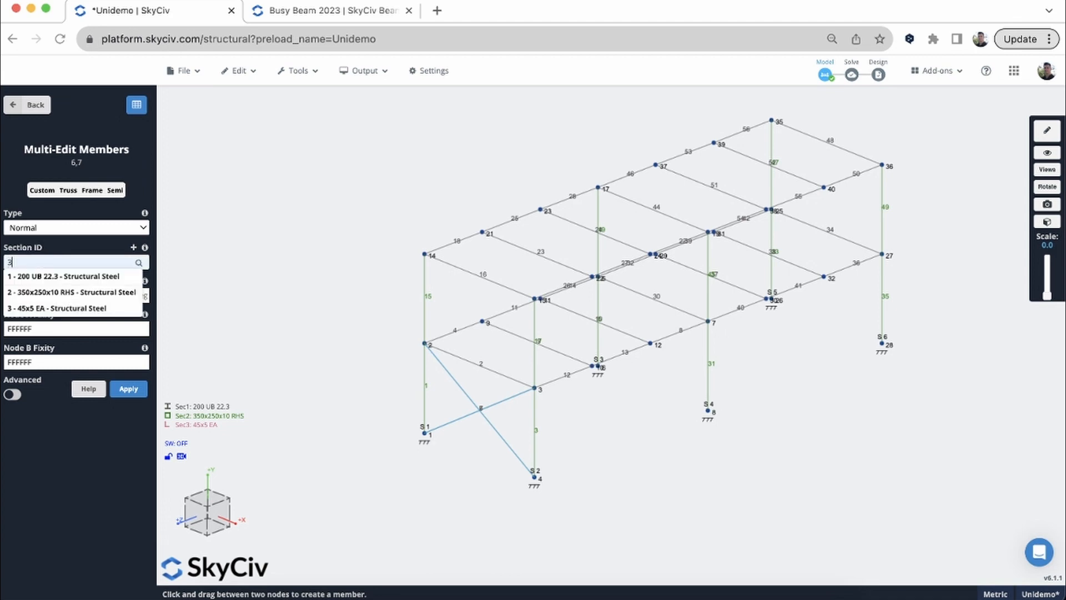
key(Return)
key(Return)
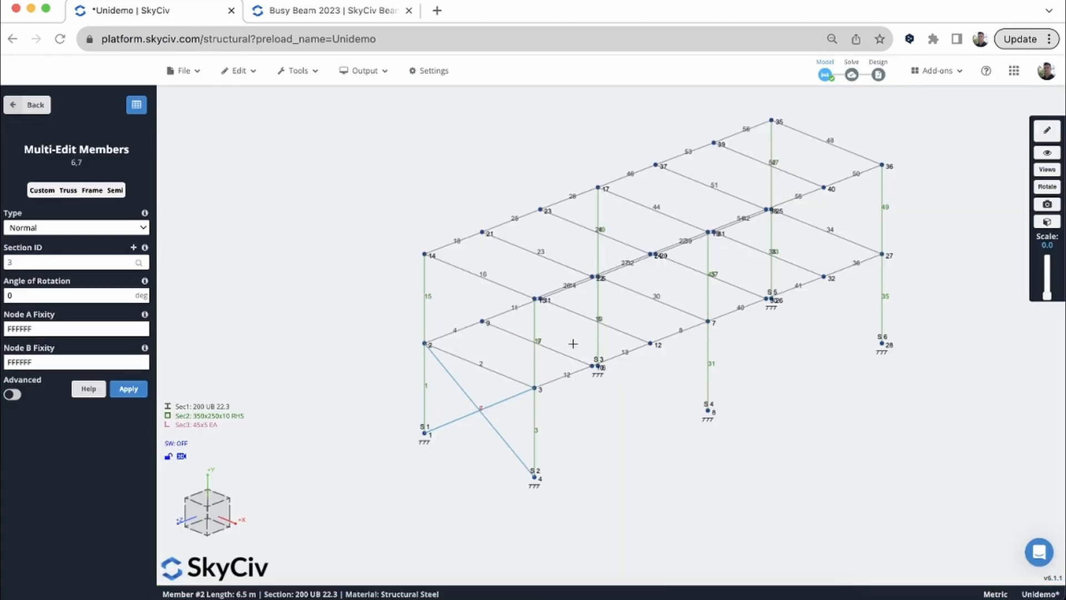
click(350, 278)
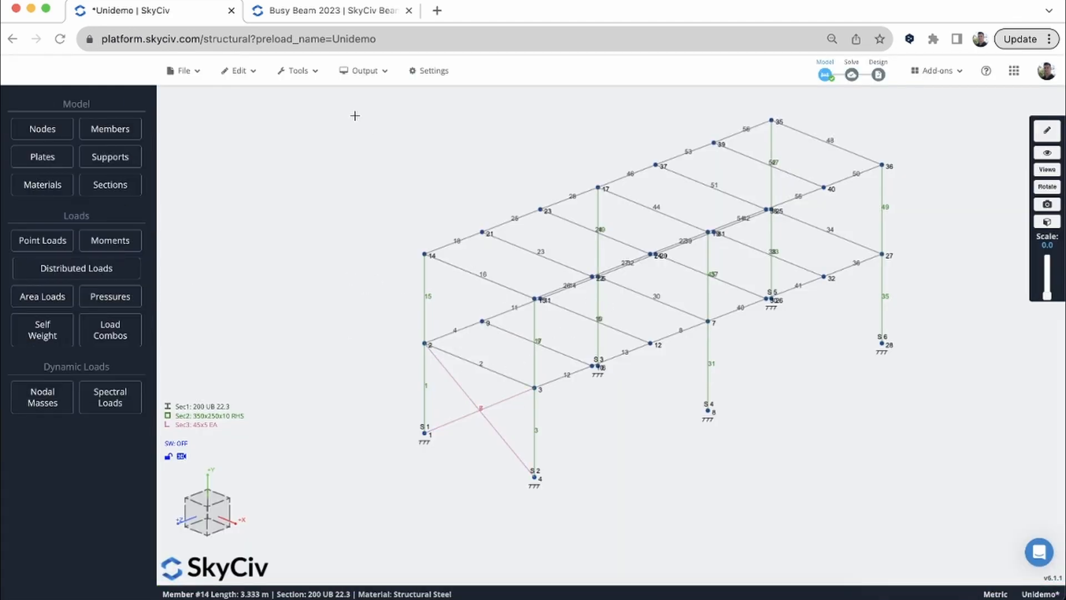
- Inspect the new angle bracing in the 3D render, then switch back to the wireframe
click(362, 70)
click(360, 95)
scroll(391, 278, up, 5)
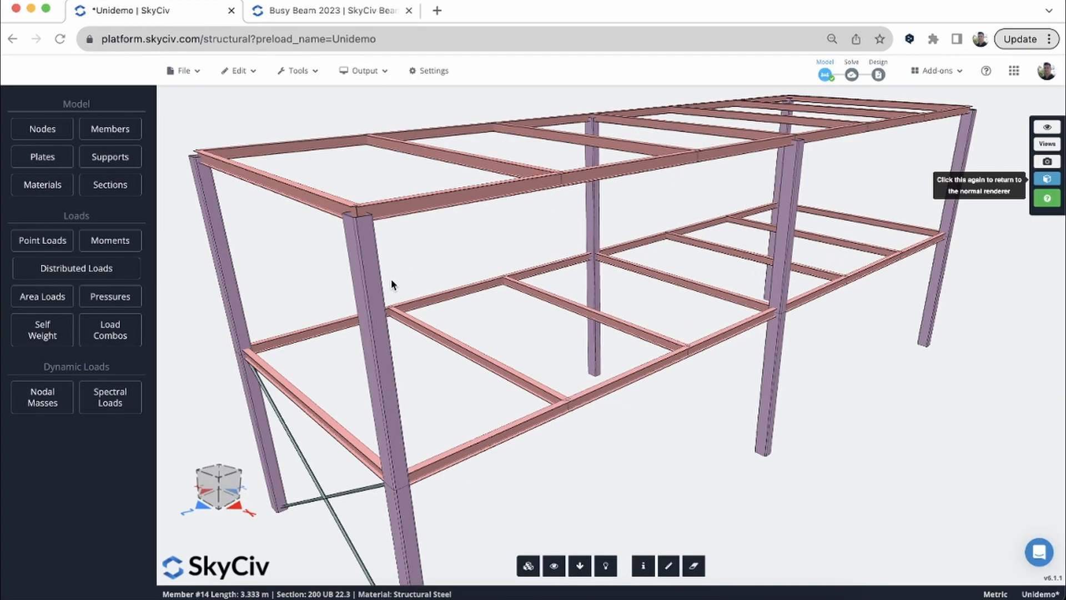
drag(391, 278, 421, 272)
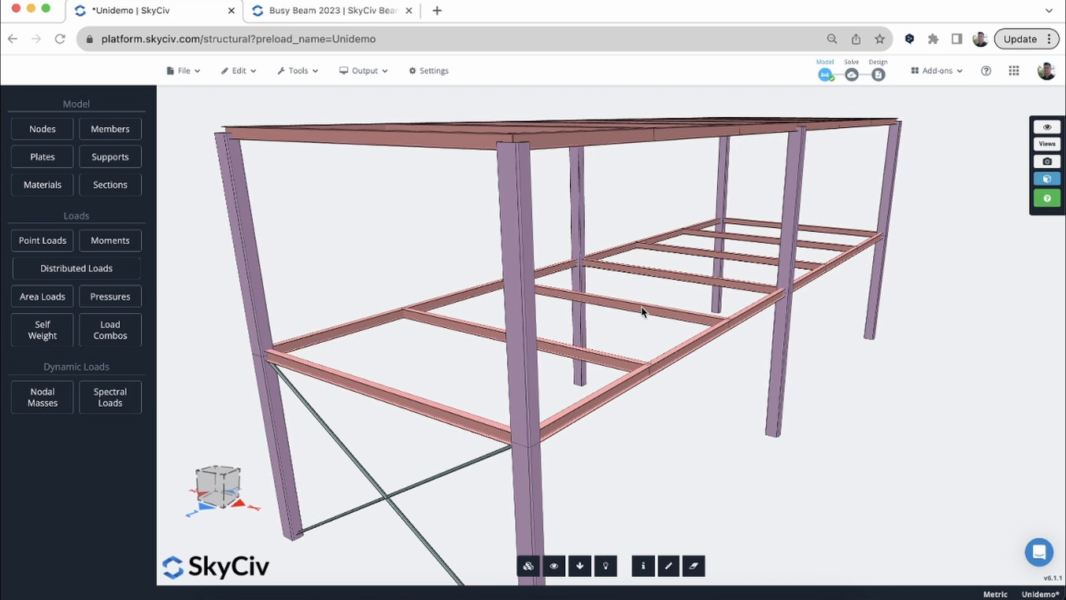
drag(641, 305, 584, 292)
scroll(585, 292, down, 3)
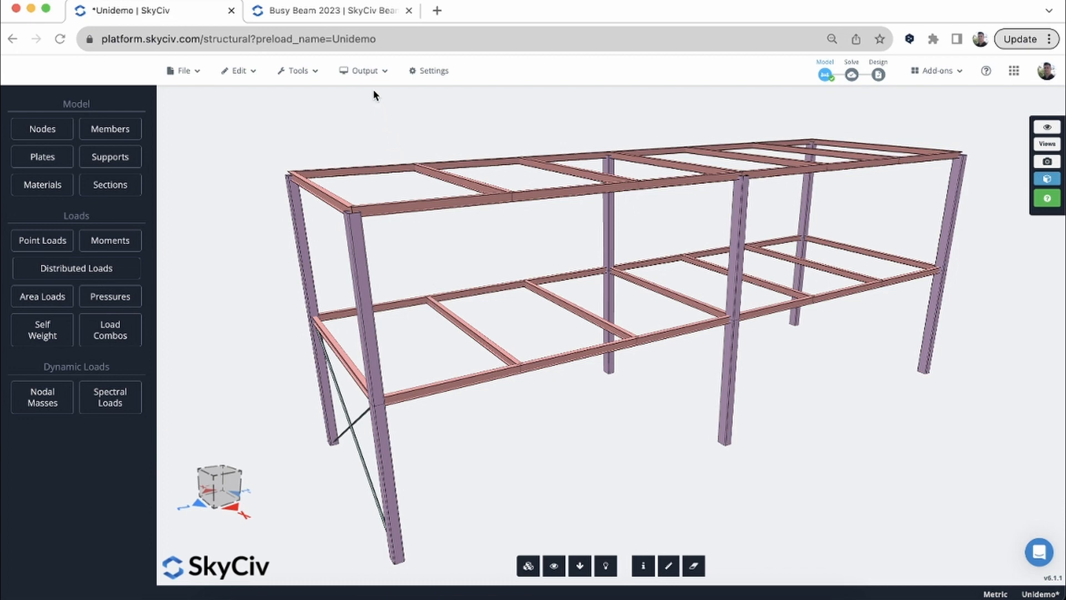
click(366, 71)
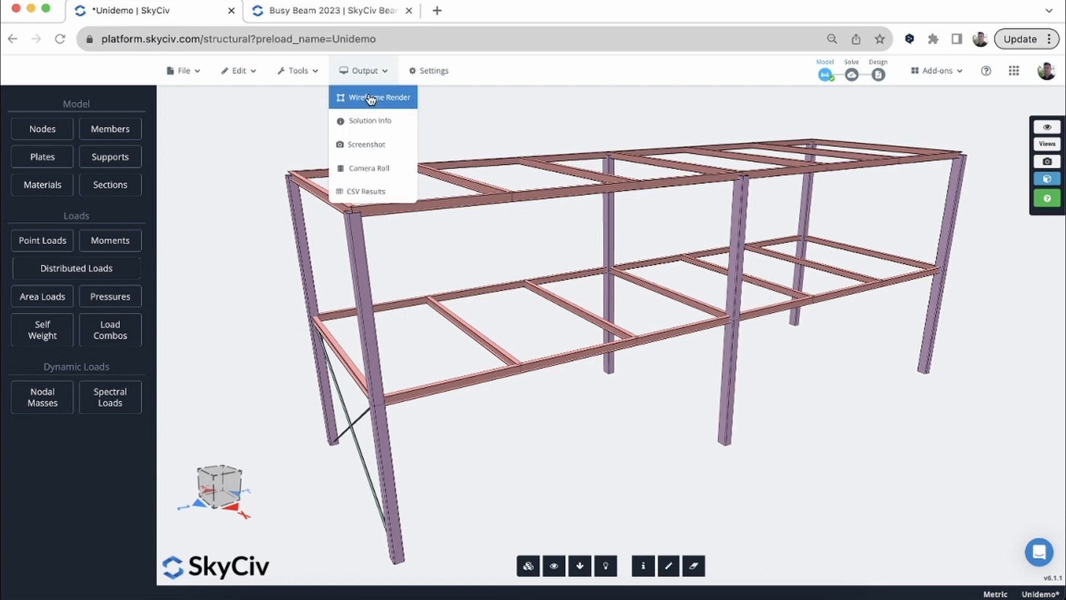
click(370, 99)
drag(589, 146, 500, 159)
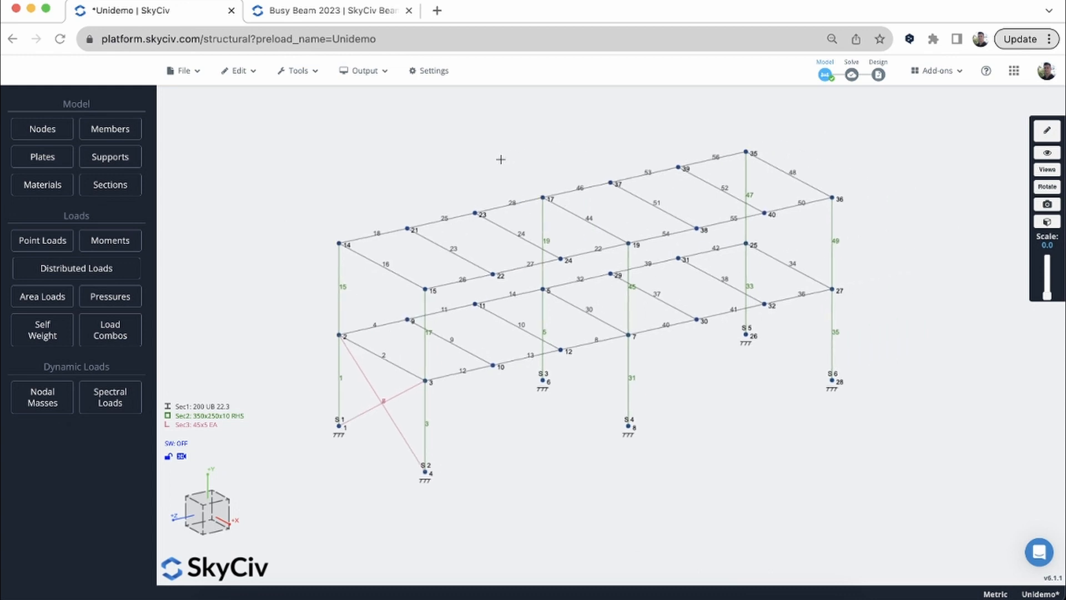
- Calculate the structure's center of gravity and check its total mass, then close the results
click(298, 71)
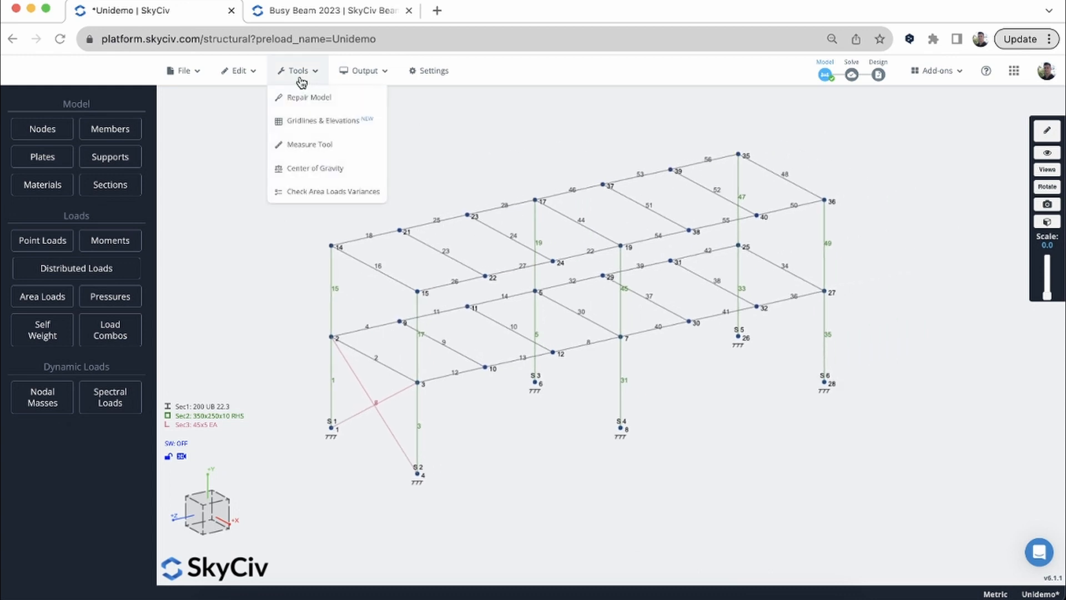
click(331, 169)
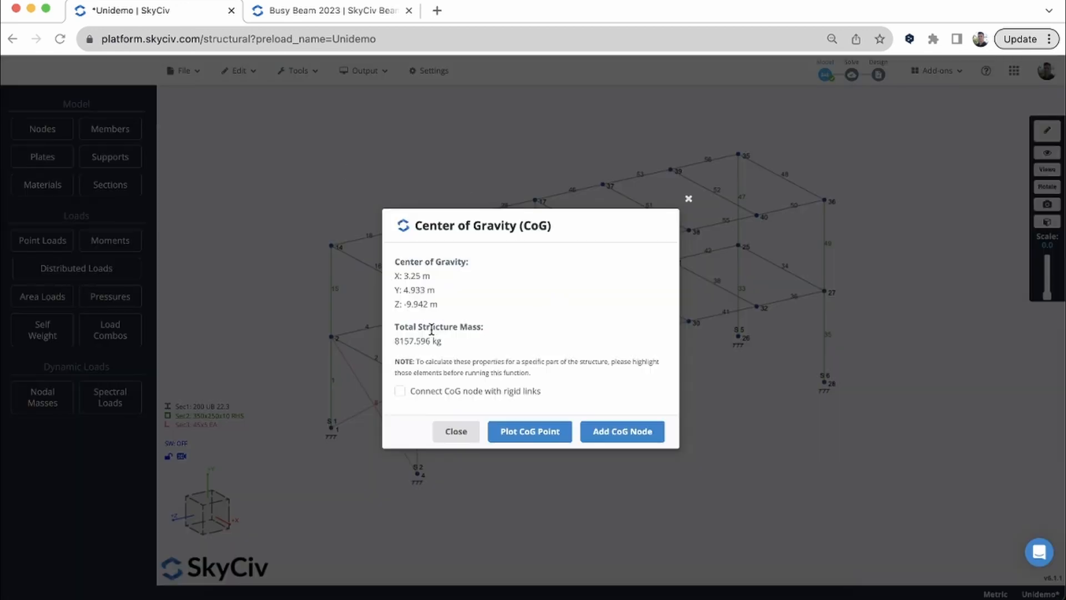
drag(397, 340, 433, 339)
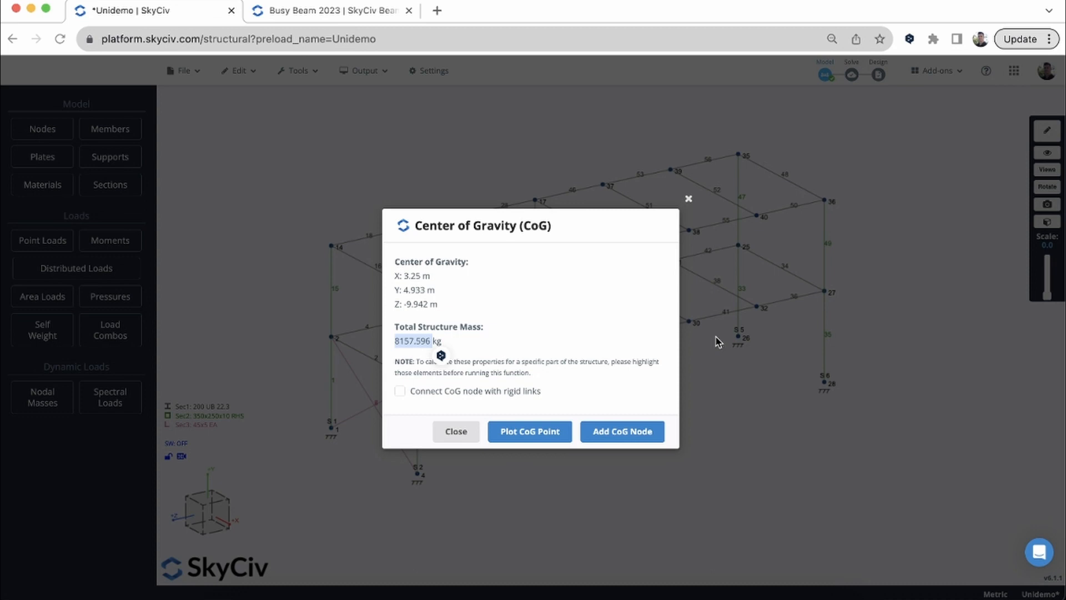
click(442, 432)
- Open the Bill of Materials add-on and view the material usage by volume
click(943, 70)
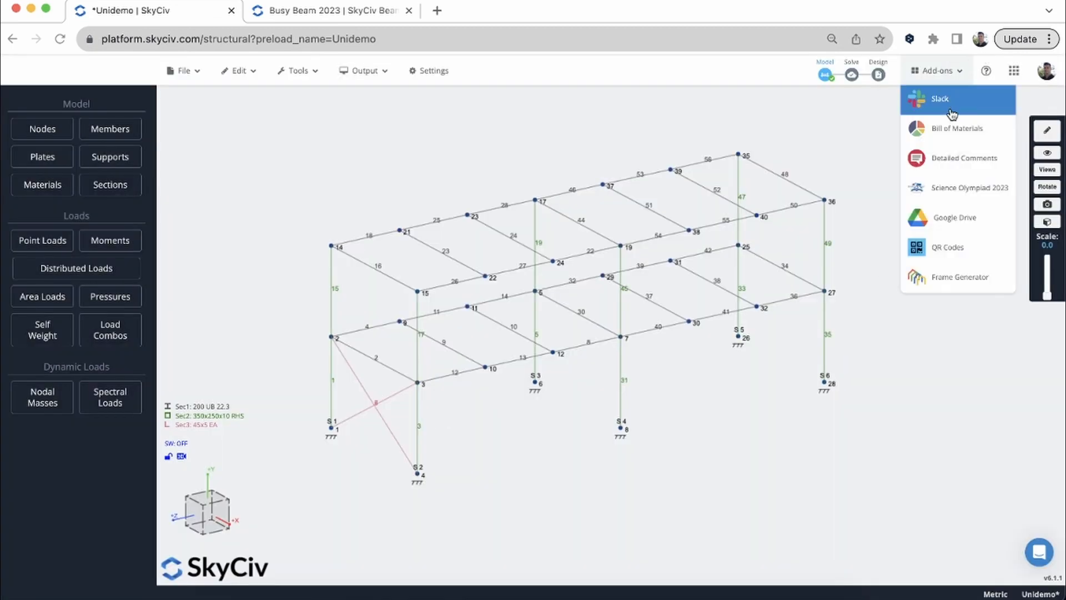
click(954, 128)
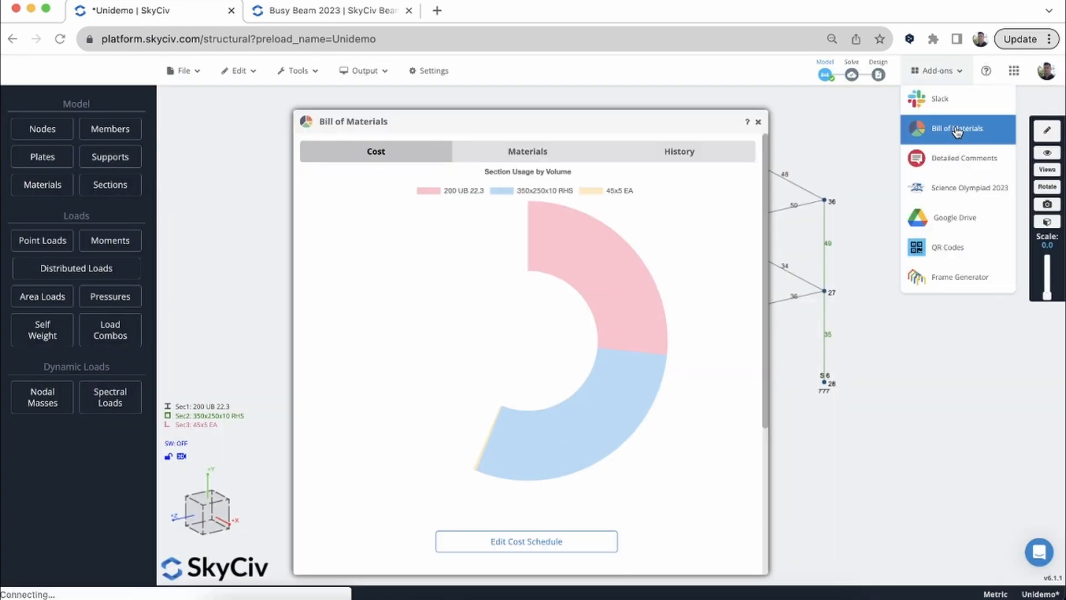
click(499, 158)
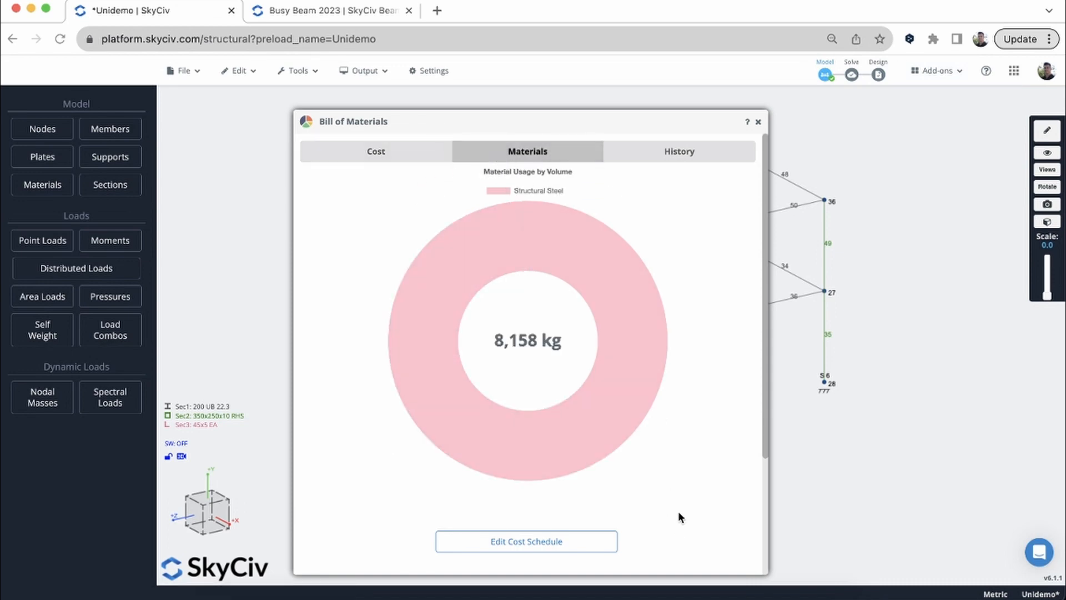
- Review the cost estimates, cost schedule and material usage in the Bill of Materials, then close it
click(379, 160)
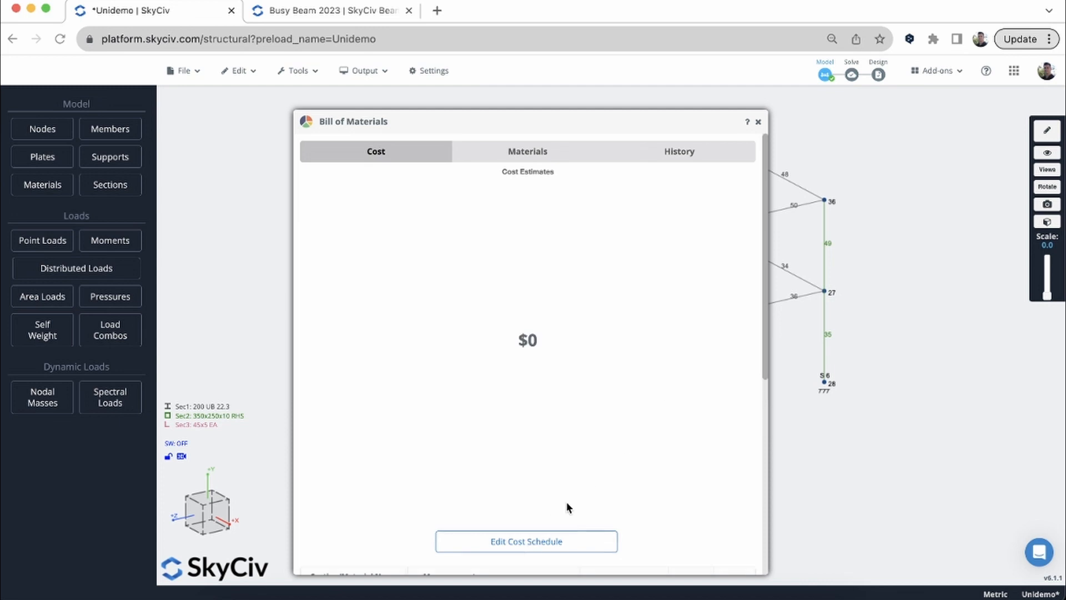
scroll(701, 346, down, 5)
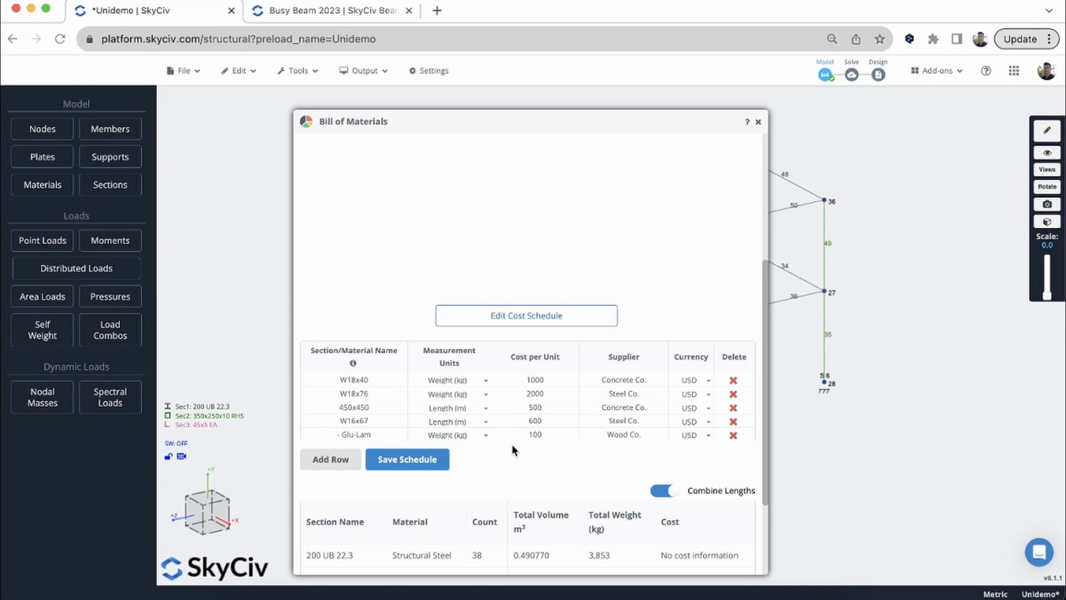
scroll(585, 408, up, 5)
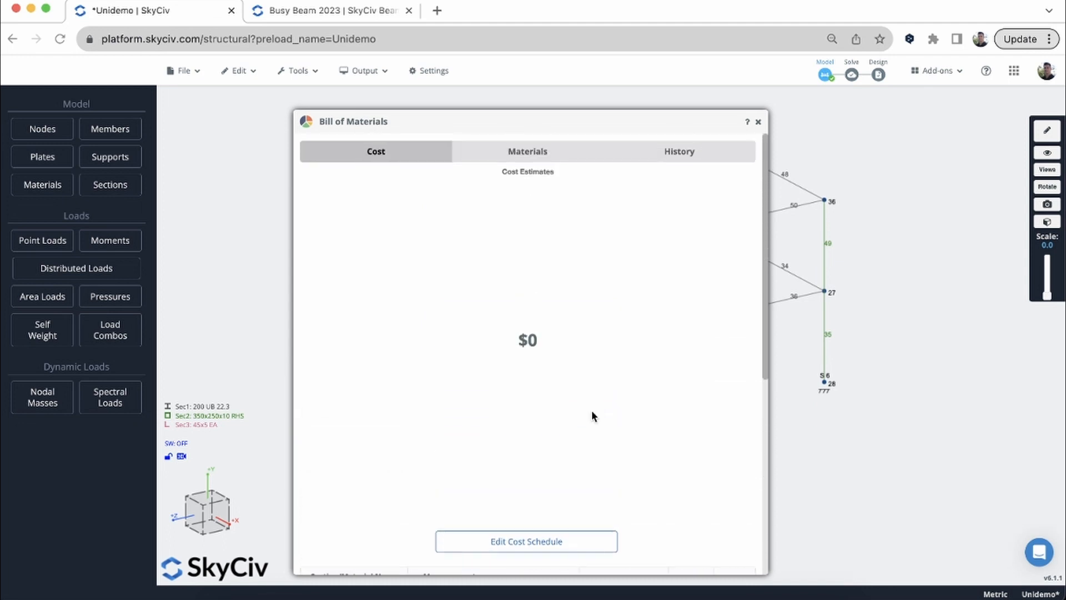
click(533, 158)
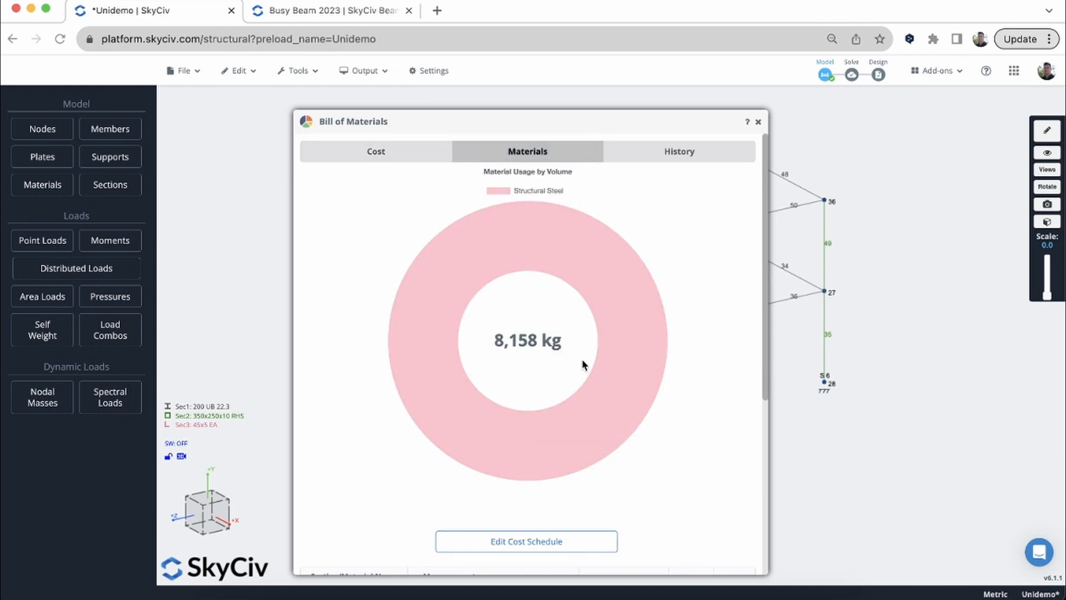
click(761, 123)
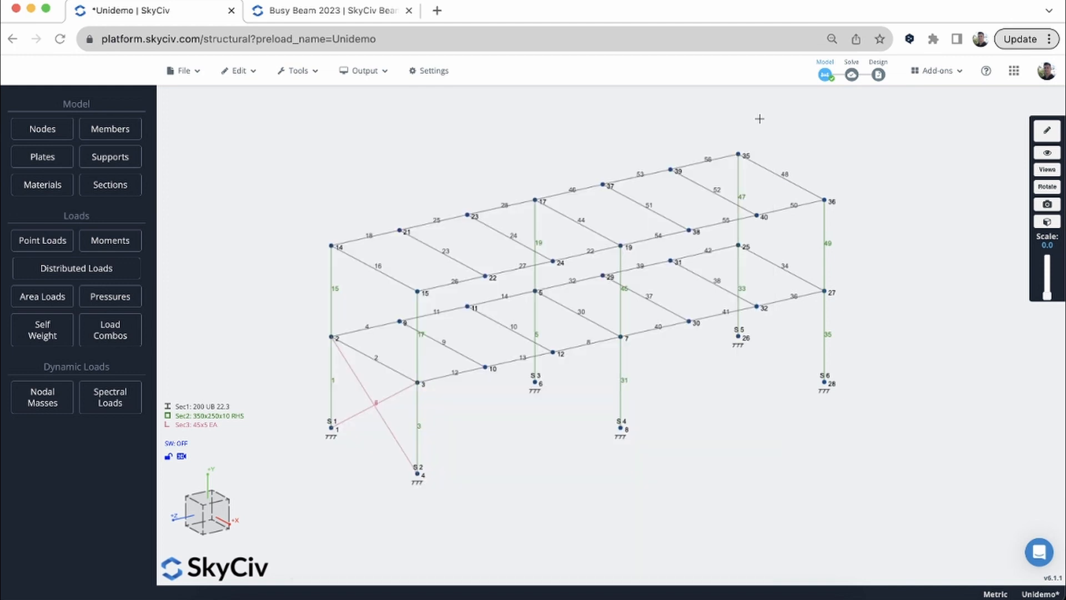
- Solve the frame with a linear static analysis and acknowledge the solver report
drag(861, 123, 883, 136)
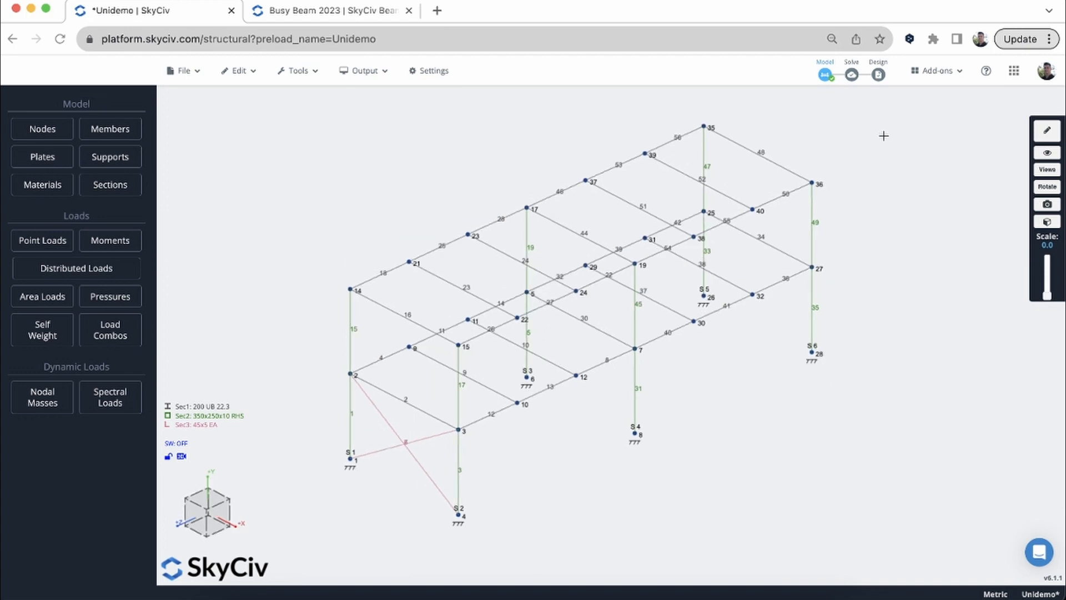
click(852, 76)
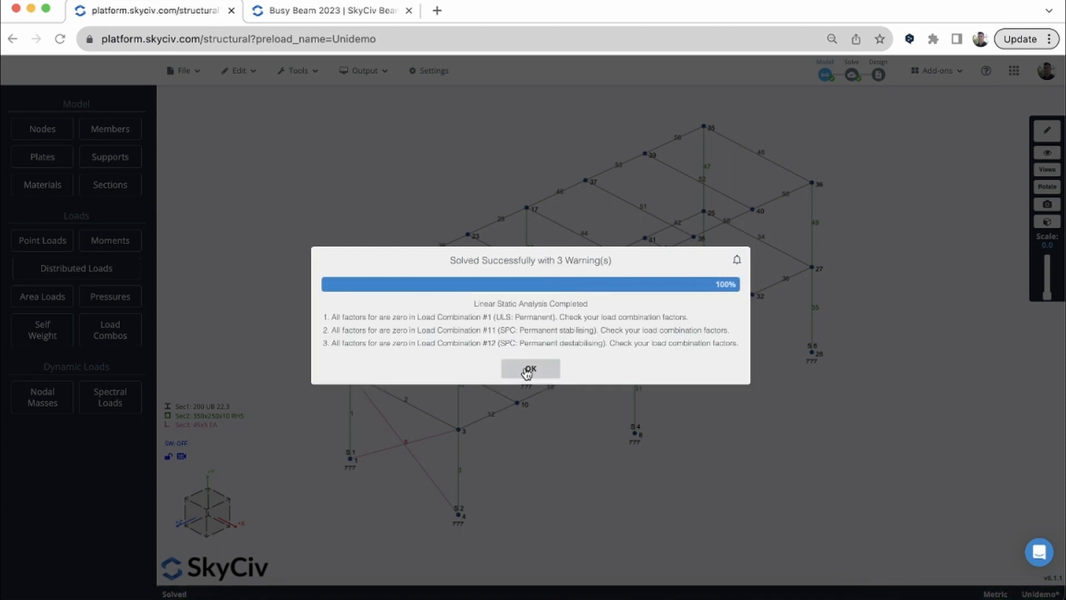
click(514, 367)
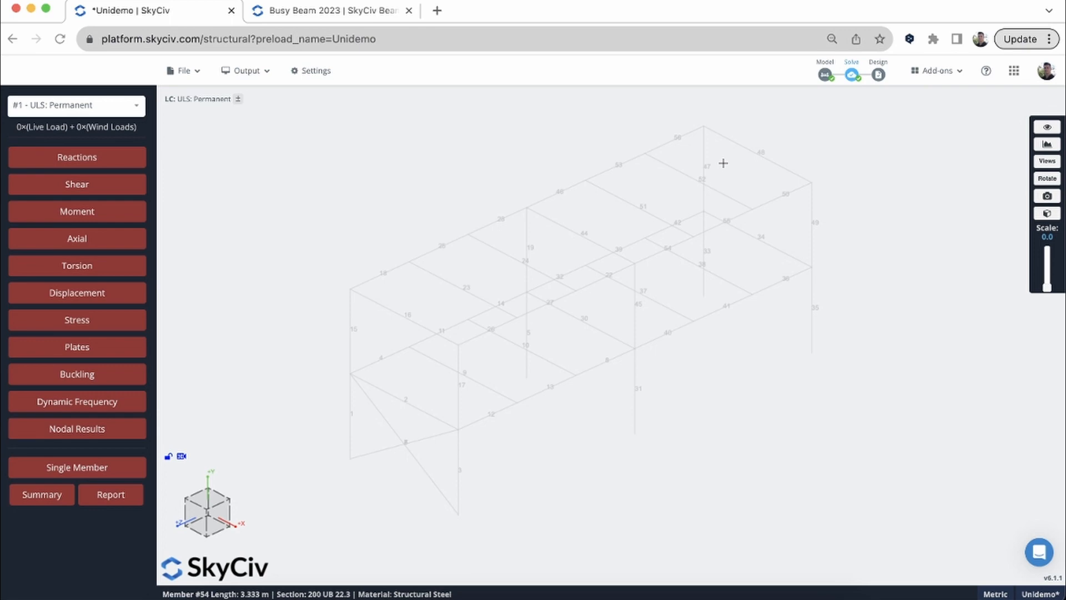
- Start a new Member Design using the Eurocode 3 (EN 1993-1-1:2005) design code
click(879, 74)
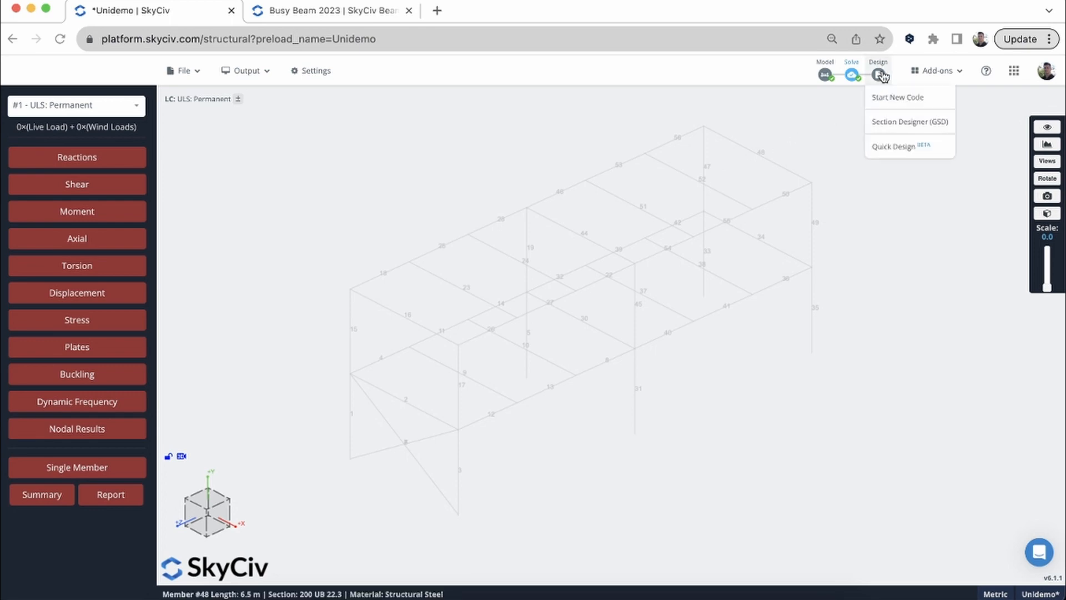
click(884, 99)
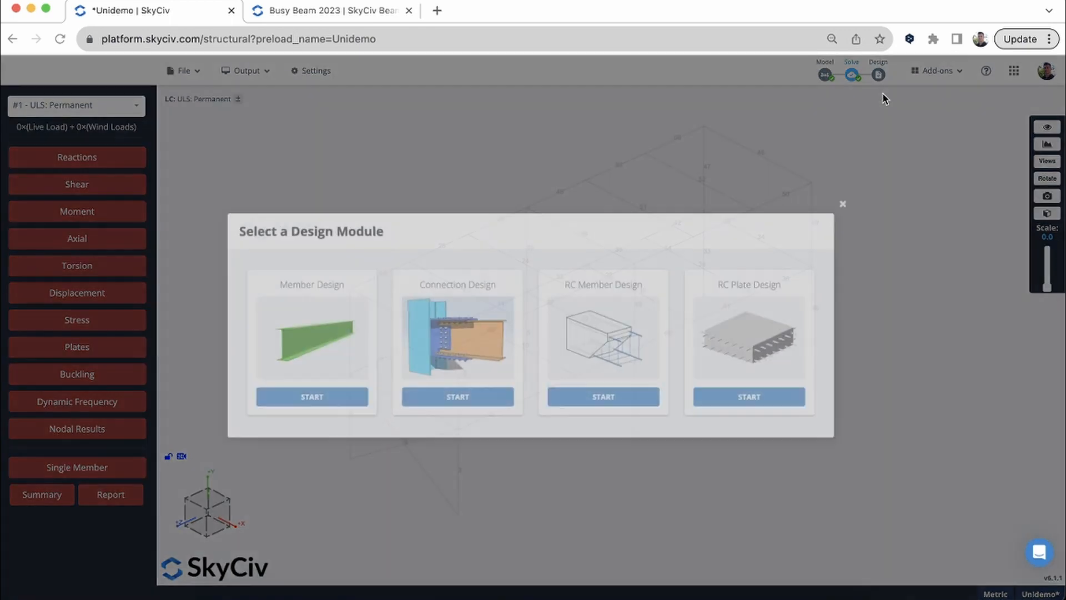
click(271, 325)
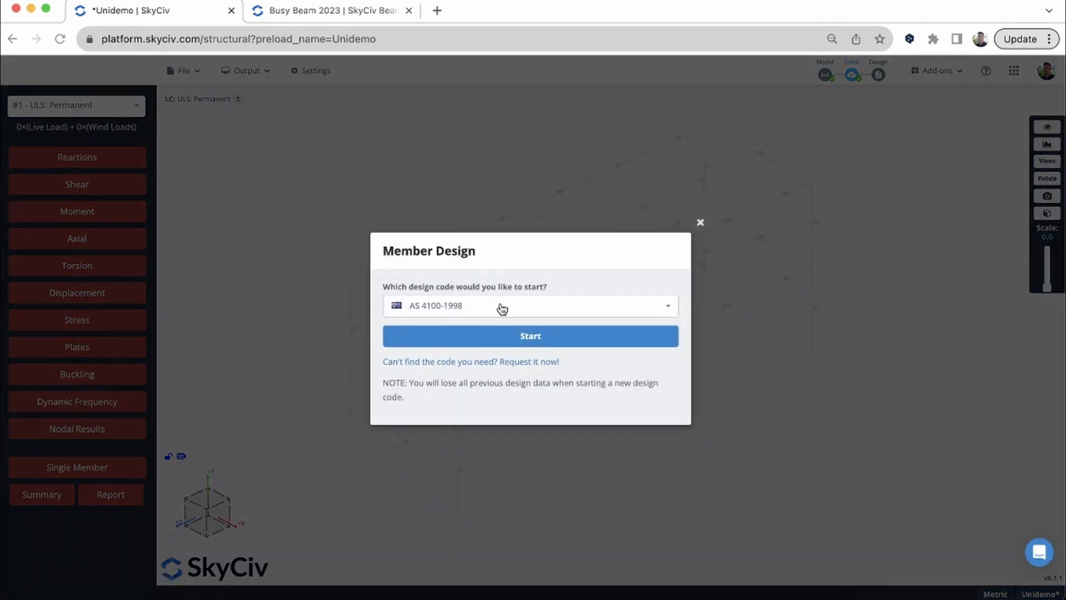
click(502, 307)
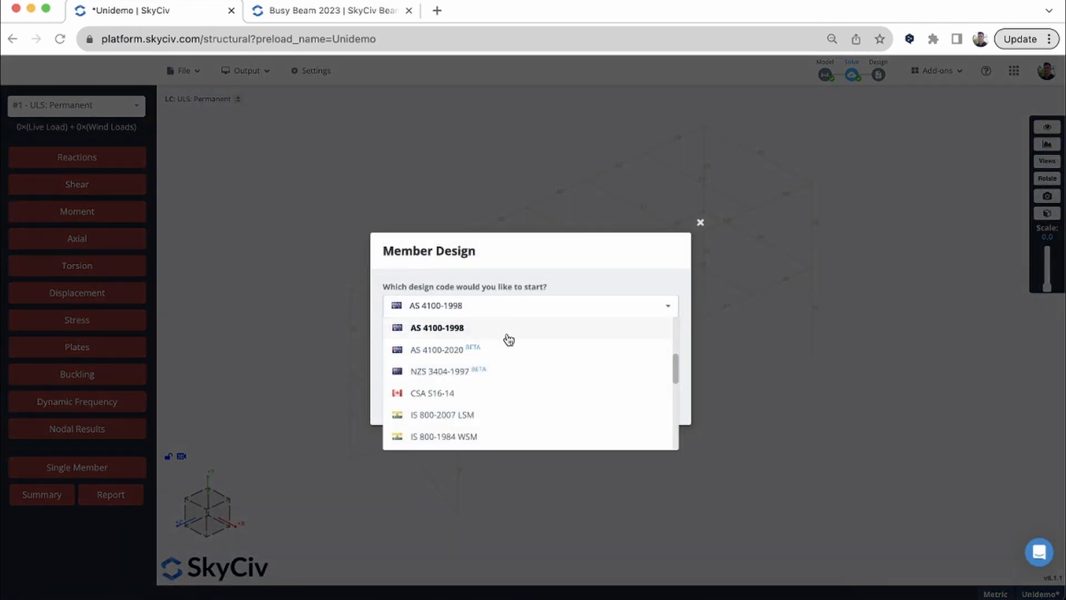
scroll(509, 339, up, 2)
scroll(508, 339, down, 5)
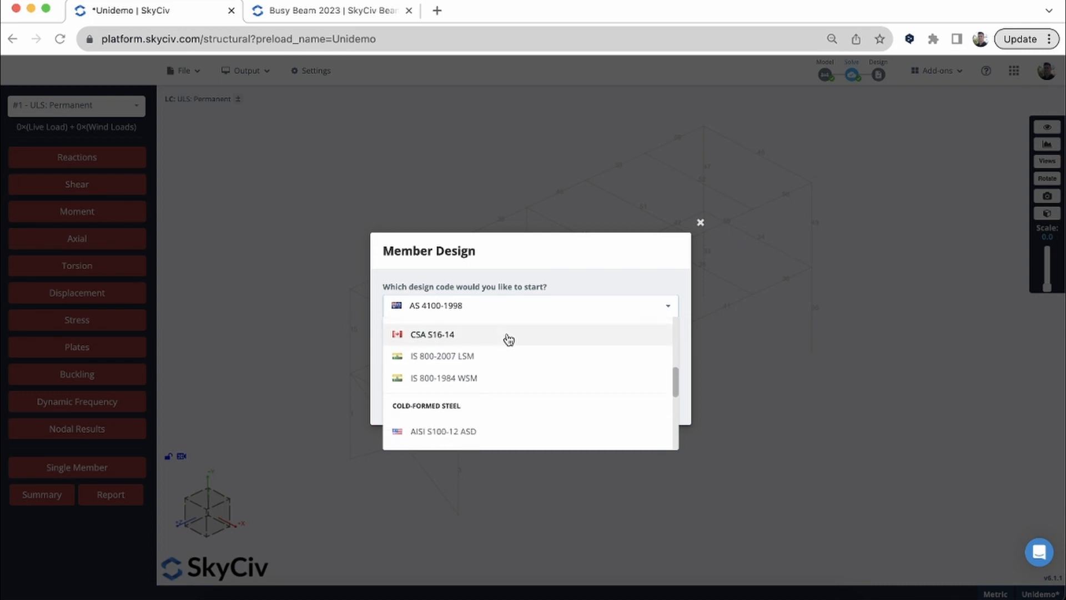
scroll(508, 339, down, 3)
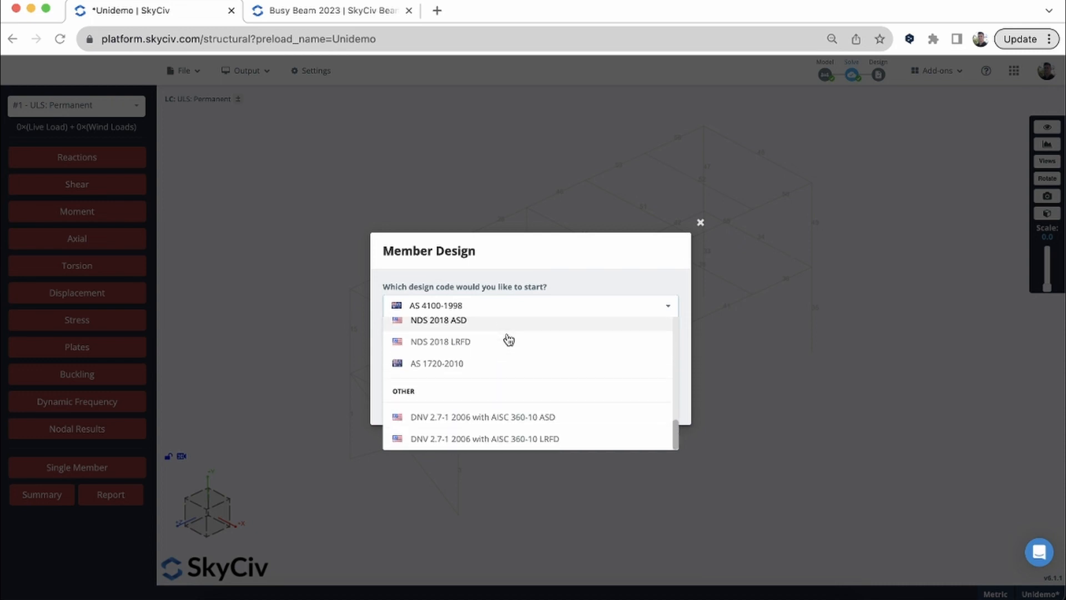
scroll(508, 340, up, 2)
scroll(507, 339, up, 4)
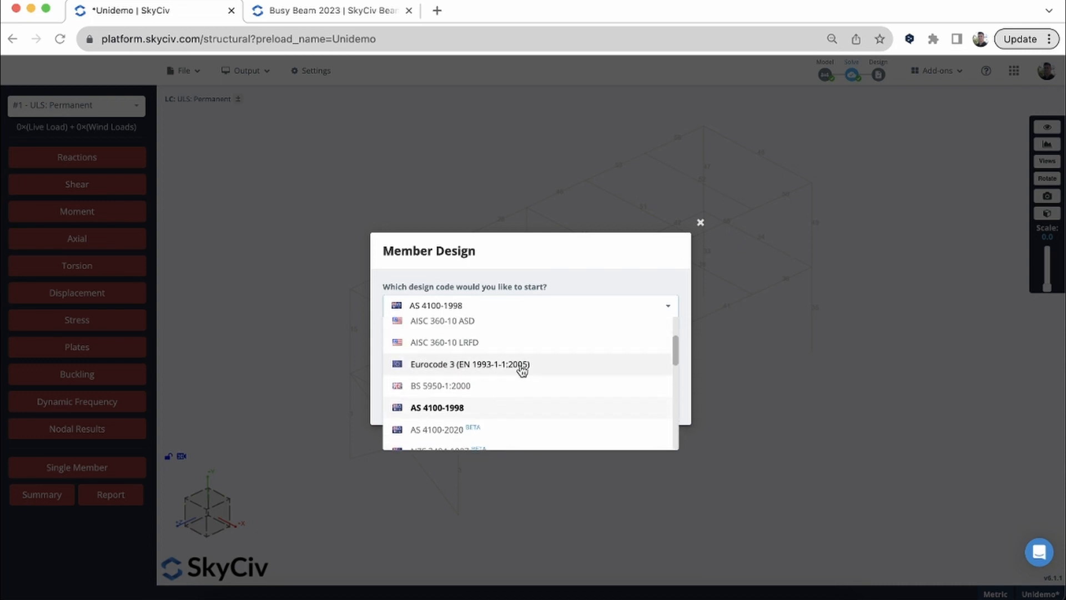
click(488, 365)
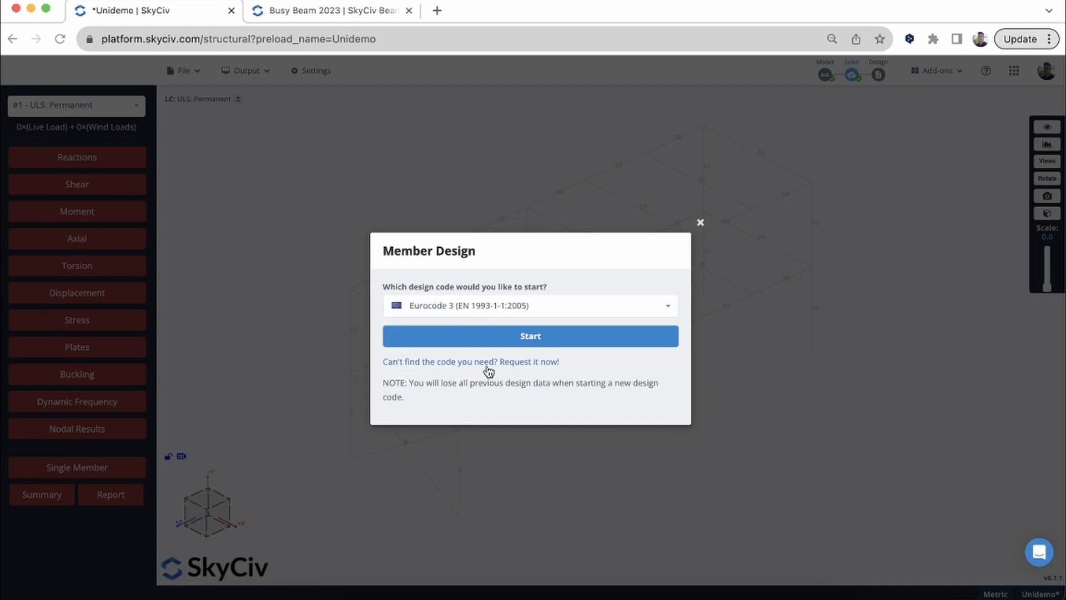
click(548, 337)
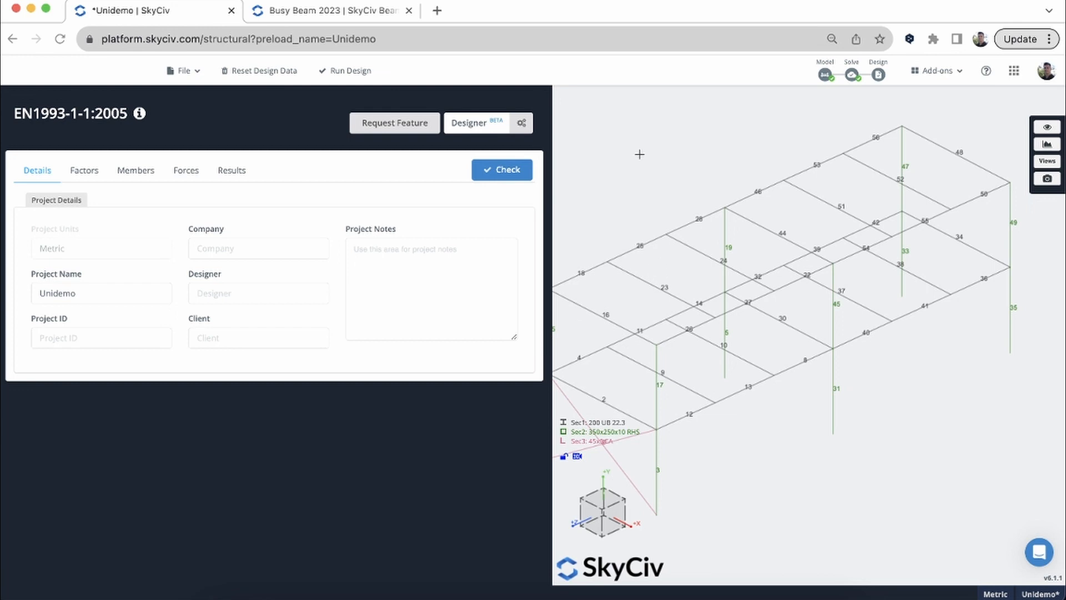
- Bring the whole frame into view and run the EN1993-1-1:2005 design check on its members
scroll(660, 177, down, 5)
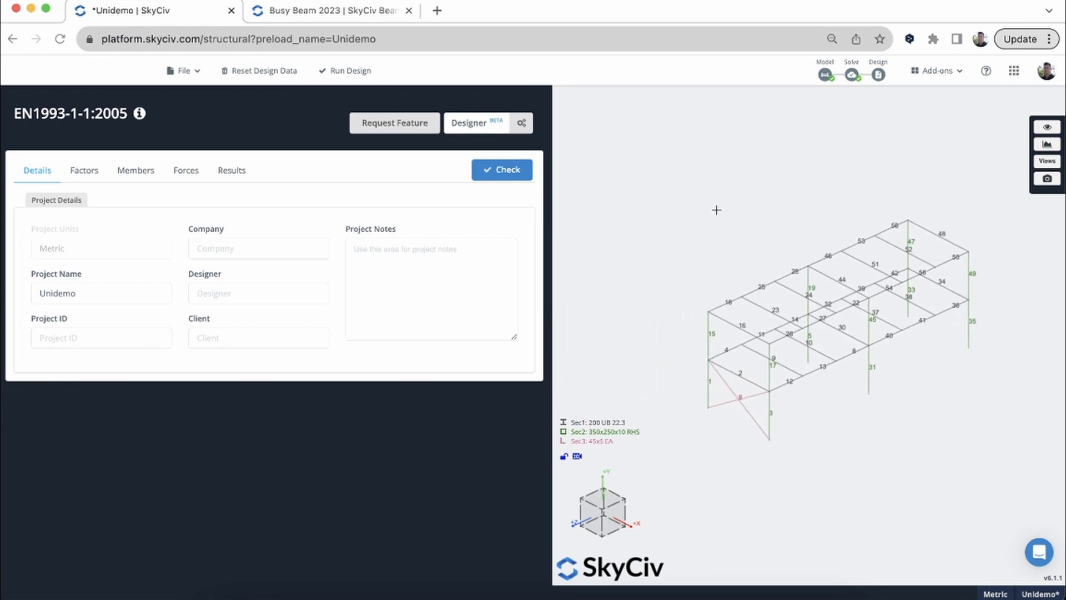
drag(716, 209, 690, 205)
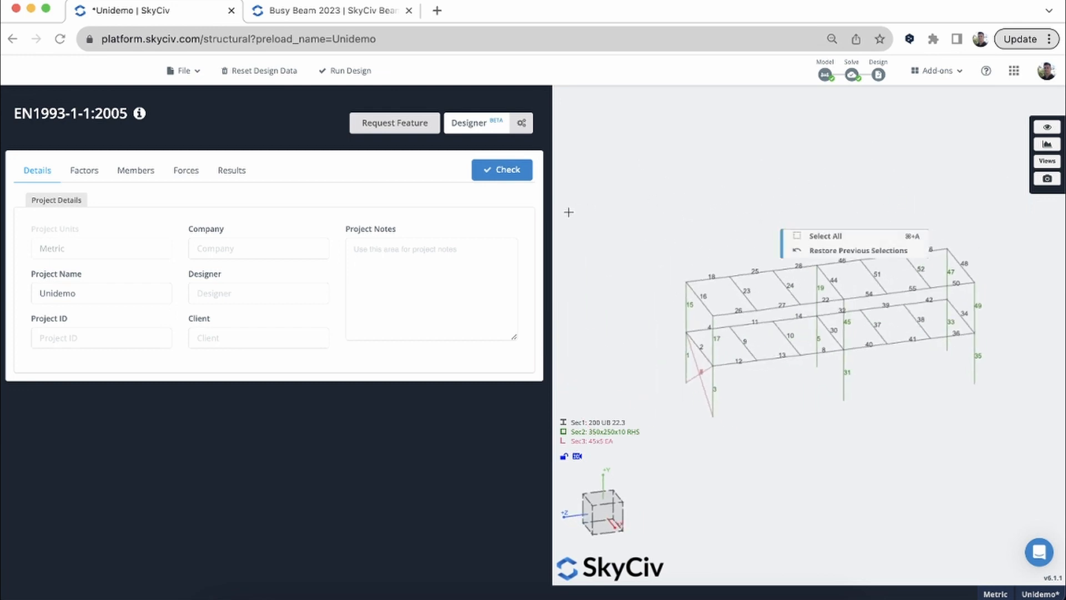
click(492, 172)
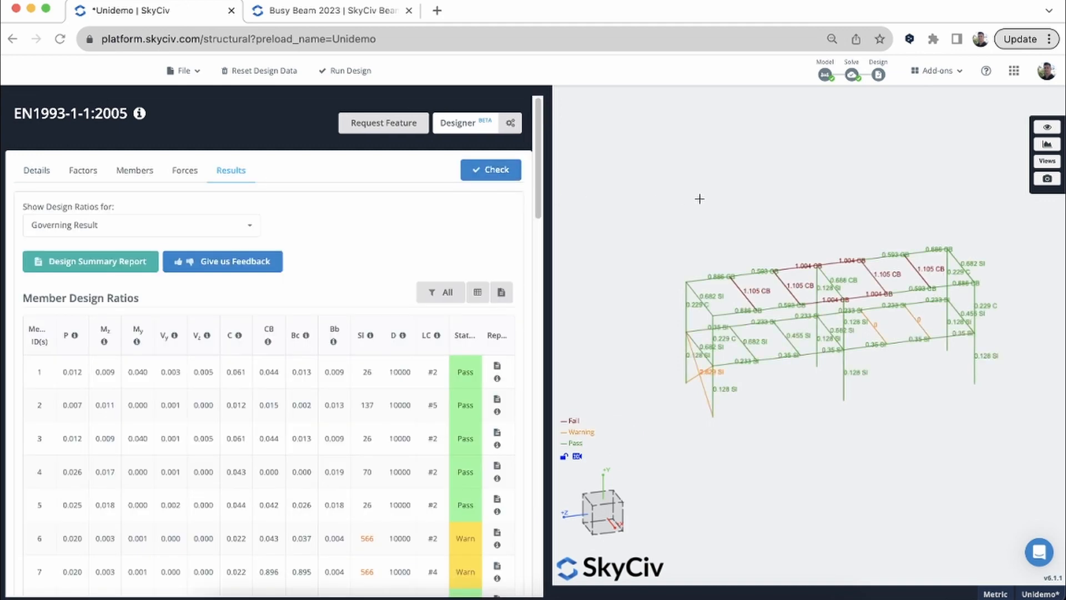
- Examine the design ratios on the frame model, including the crossing angle braces and the roof members
drag(699, 197, 810, 260)
right_drag(760, 238, 730, 230)
drag(730, 225, 728, 218)
scroll(680, 396, up, 3)
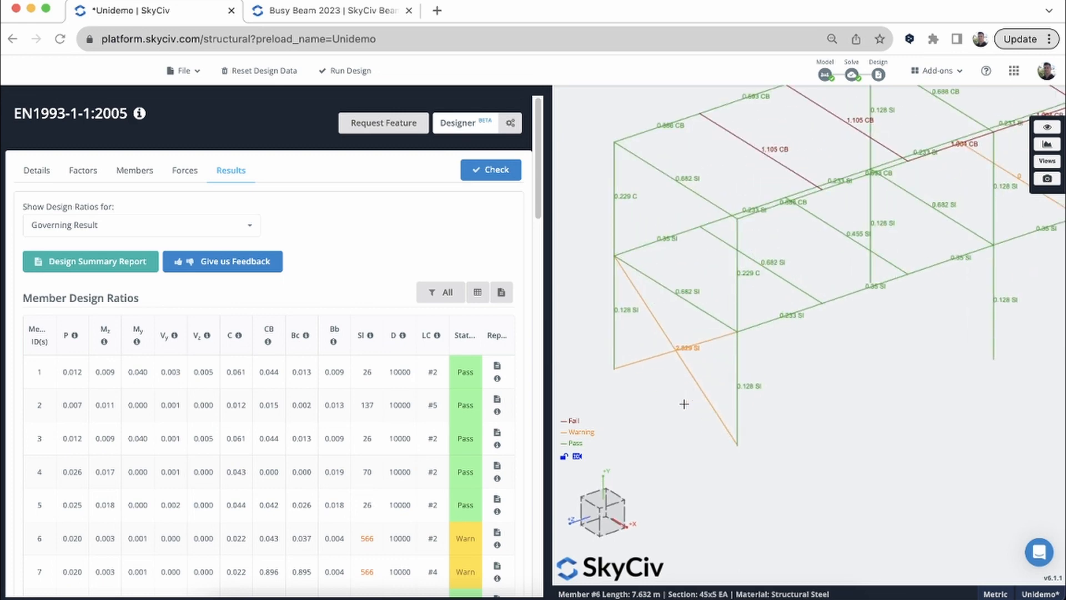
click(693, 350)
scroll(693, 350, down, 5)
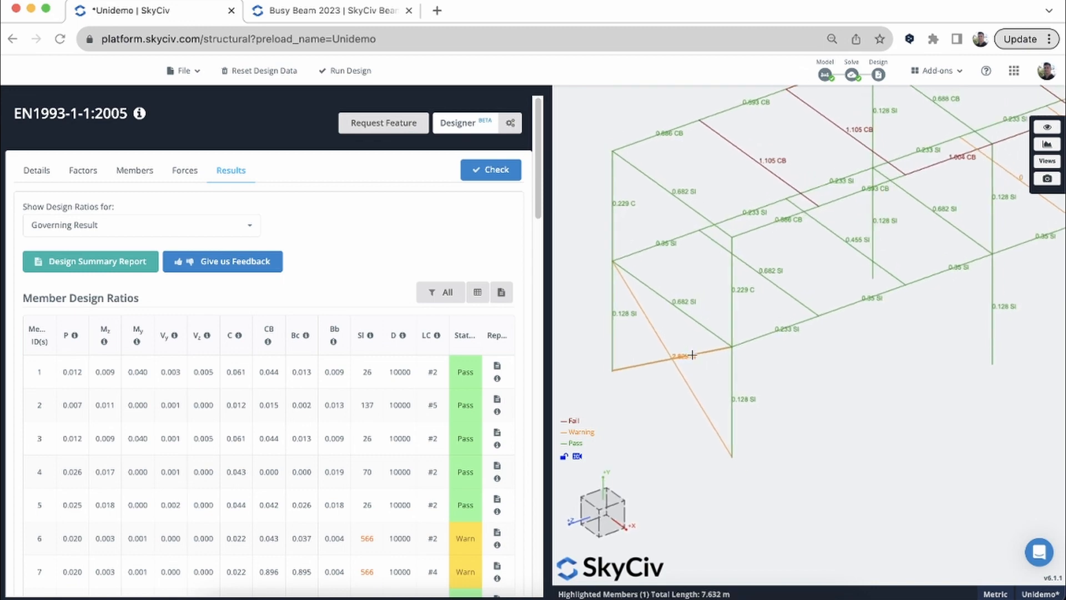
right_drag(1004, 363, 930, 355)
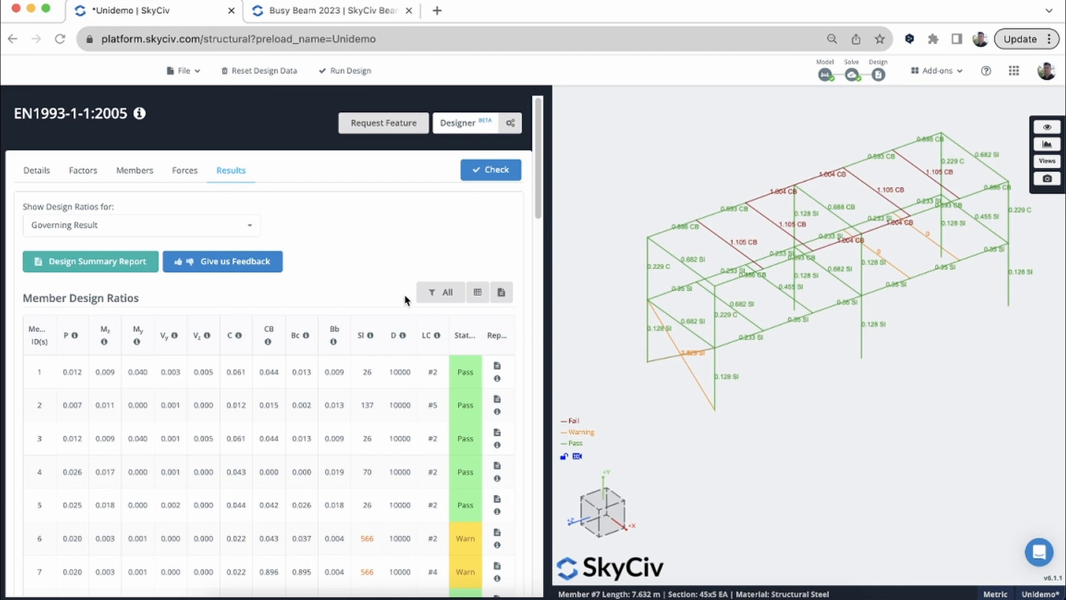
- Filter the member design ratios by 350x250x10 RHS, 200 UB 22.3 and 45x5 EA, then return to 350x250x10 RHS
click(440, 292)
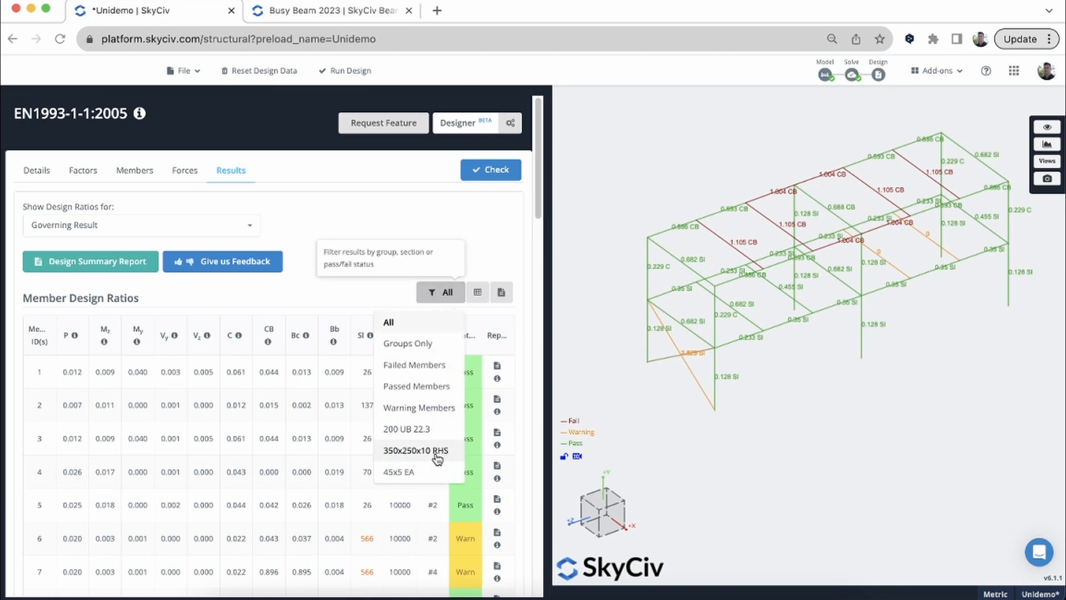
click(416, 450)
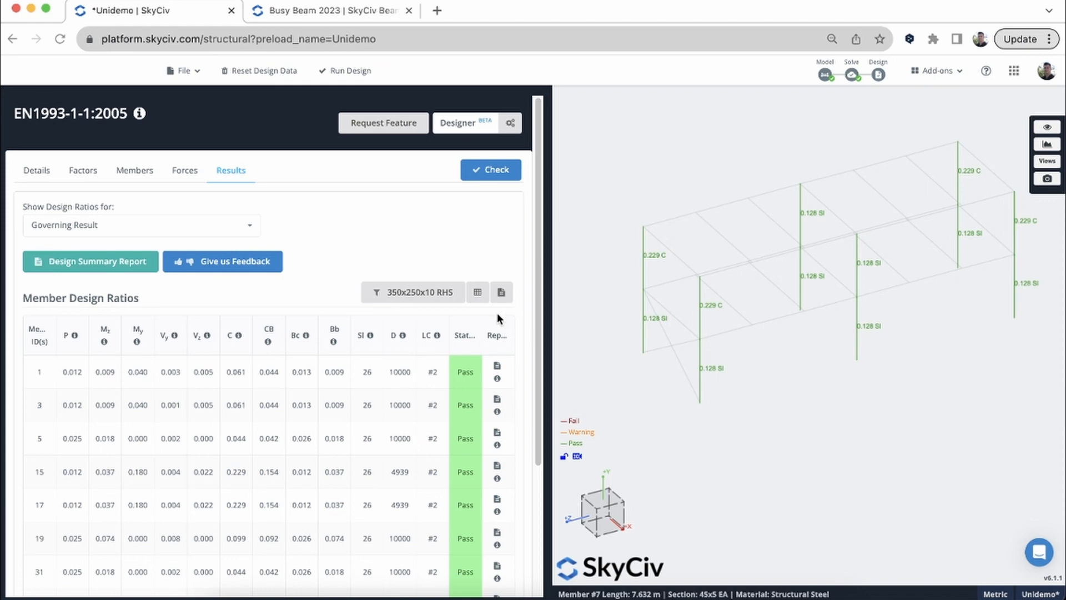
click(424, 293)
click(426, 431)
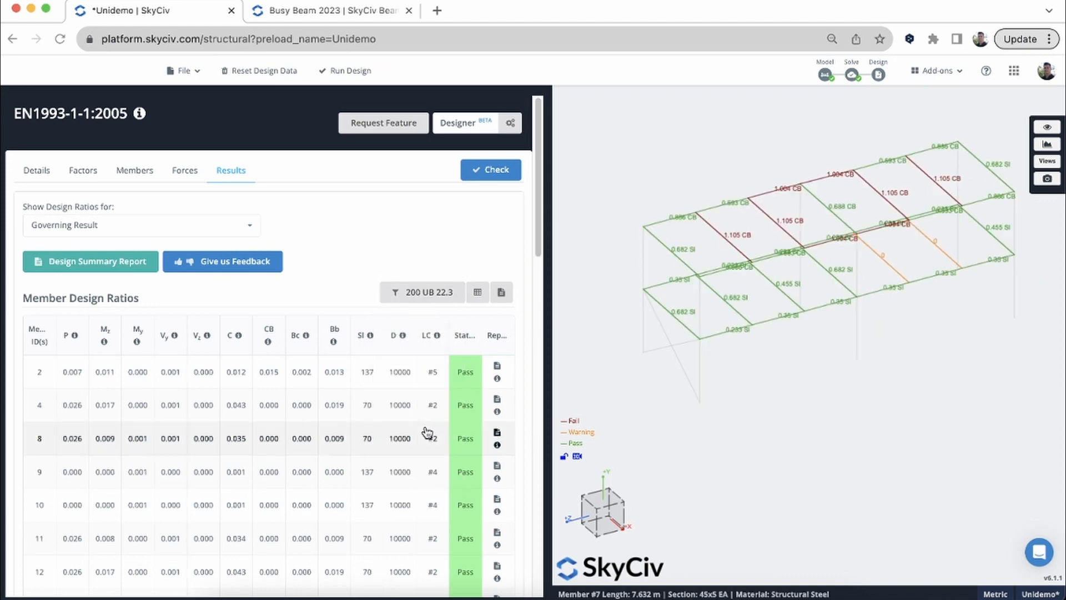
click(413, 293)
click(425, 473)
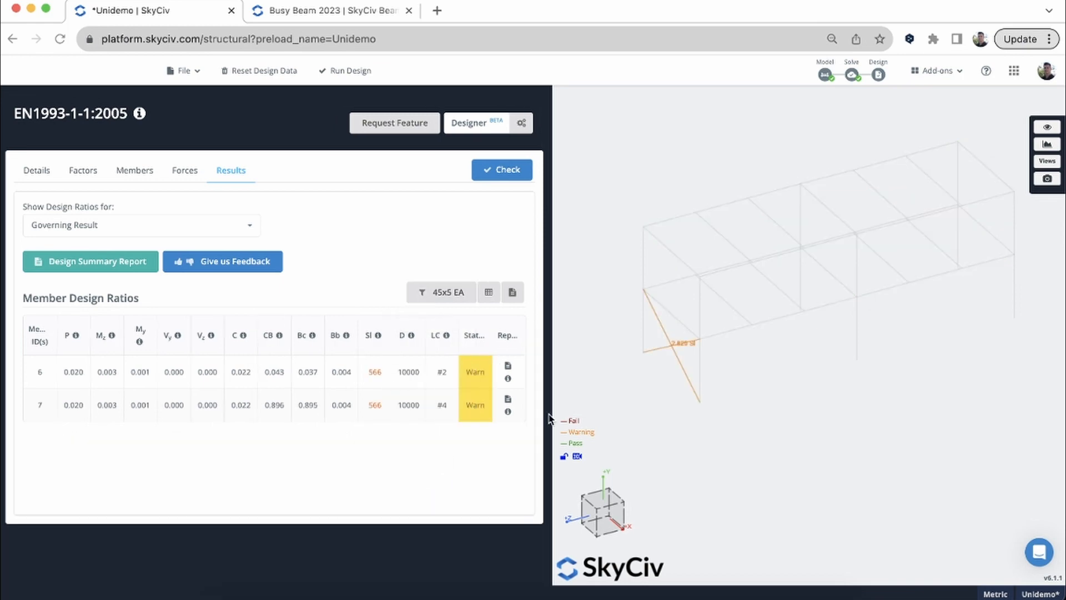
click(438, 292)
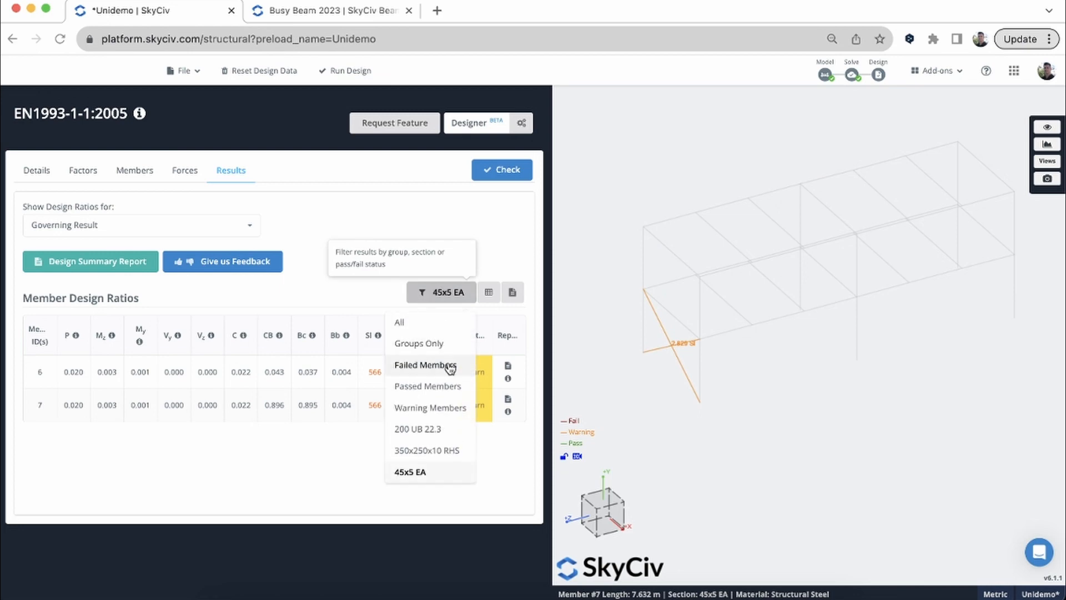
click(442, 446)
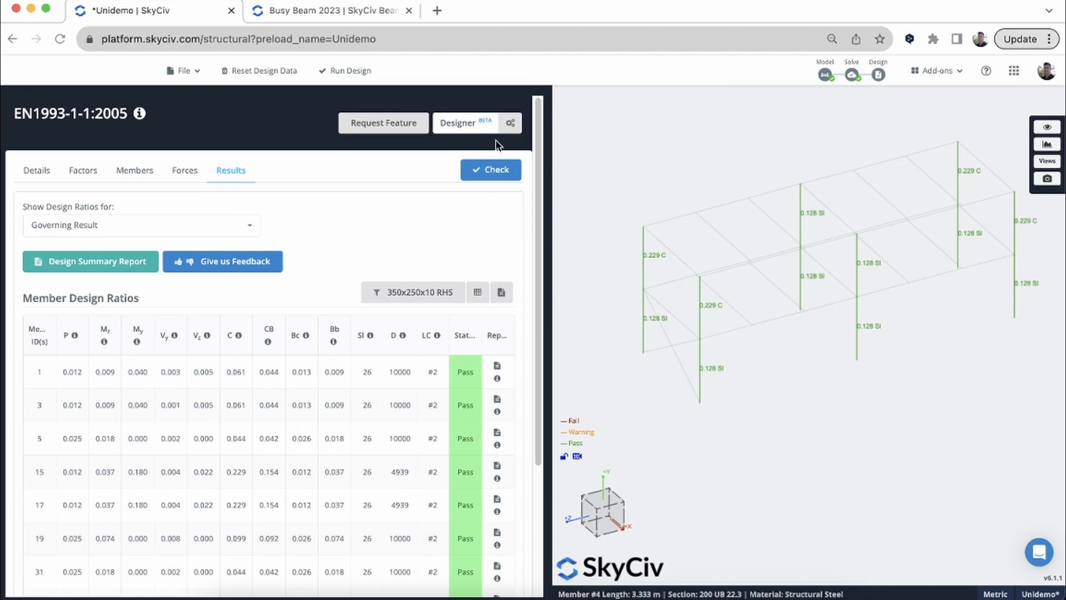
- Open the Designer settings, try the section height limit, and restore the variables to all sections in the current library
click(510, 123)
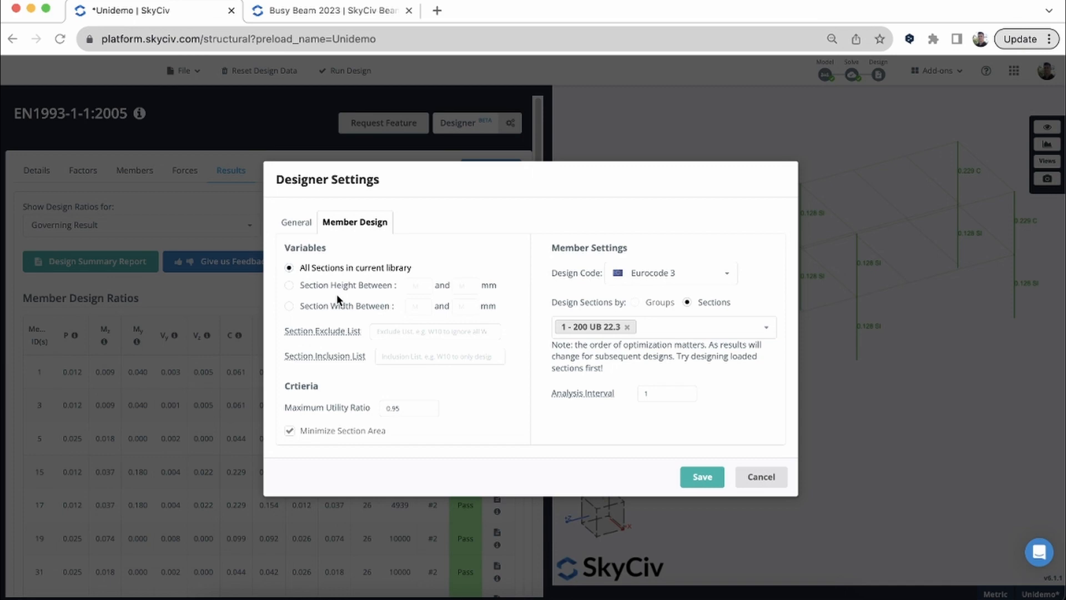
click(321, 286)
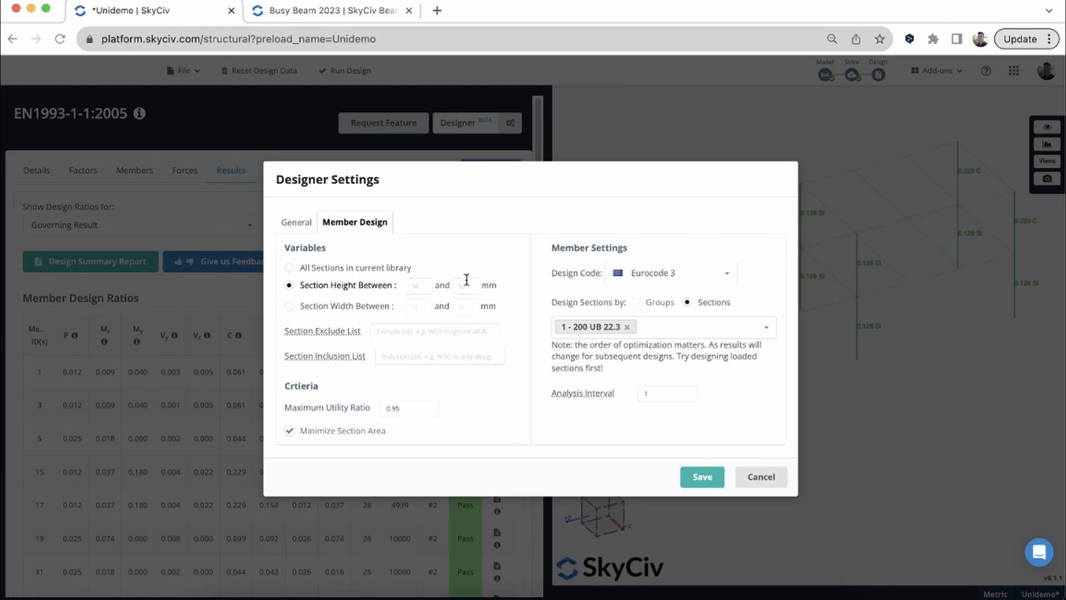
click(333, 269)
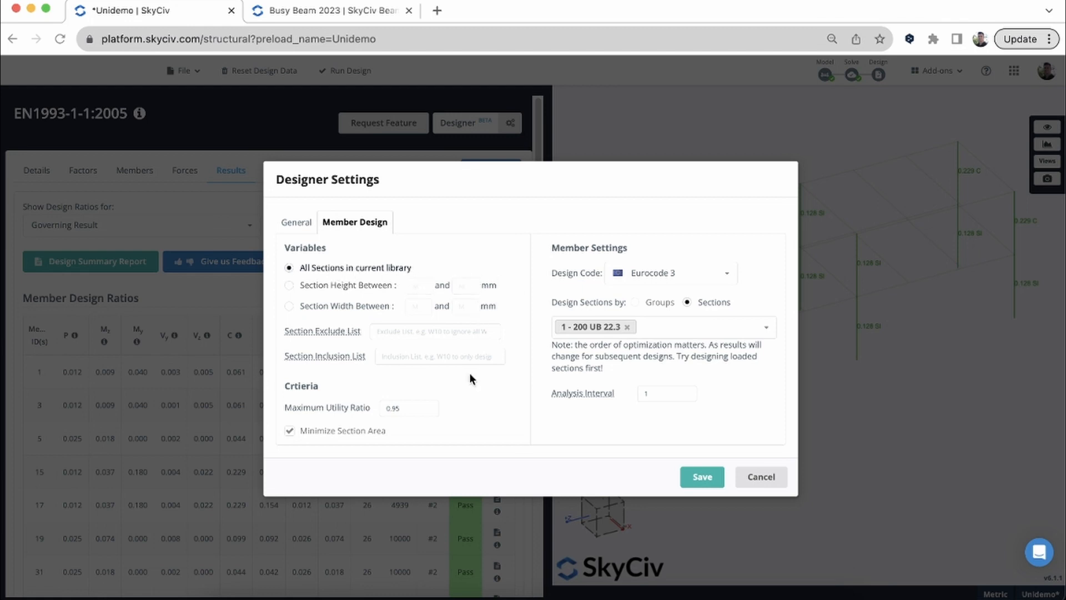
- Set the Designer's section exclude list to "200 UB, 180 UB"
mouse_move(337, 331)
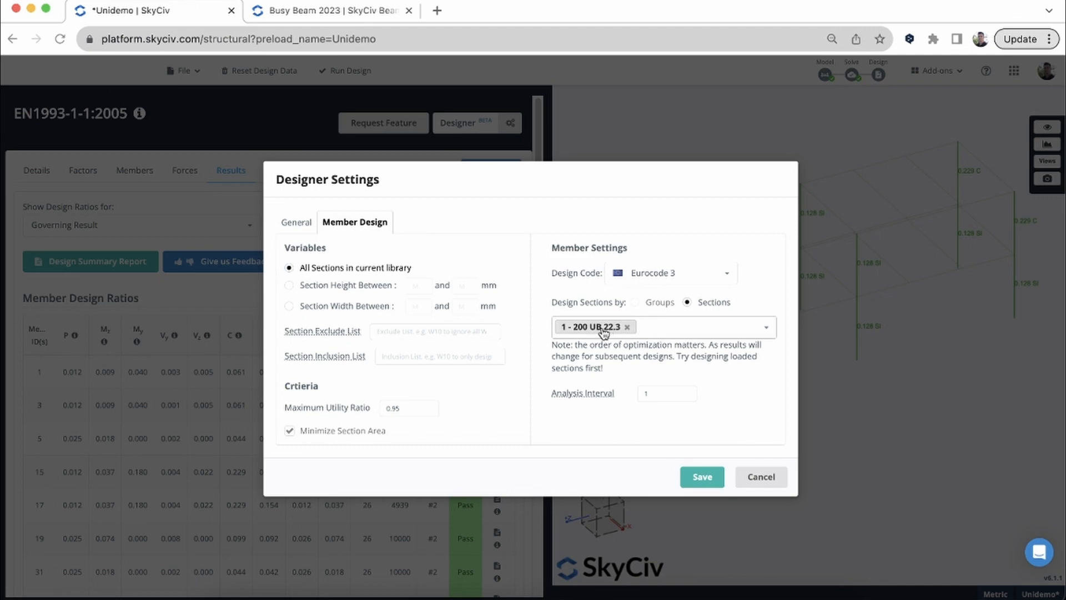
click(409, 334)
text(200)
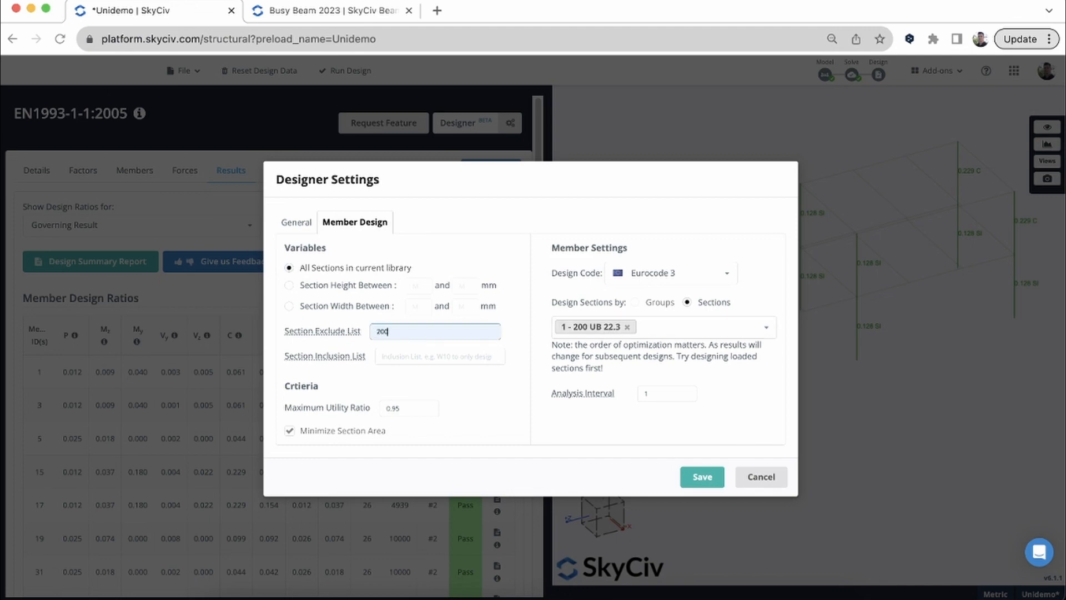
text( UB)
drag(405, 332, 370, 332)
click(400, 332)
text(, 180 UB)
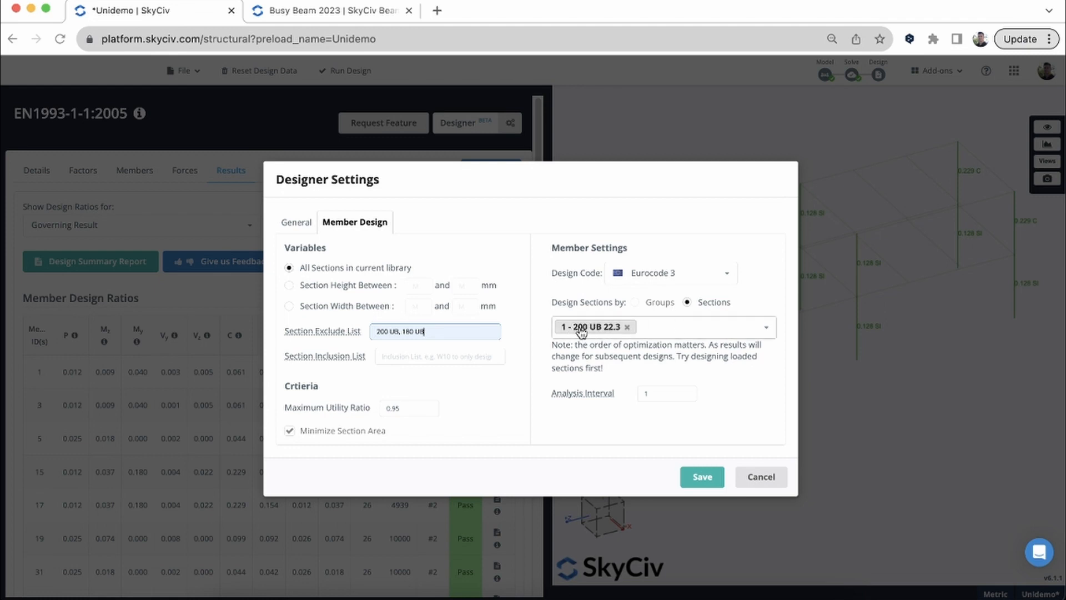
- Clear the Designer's section exclude list
triple_click(436, 332)
key(BackSpace)
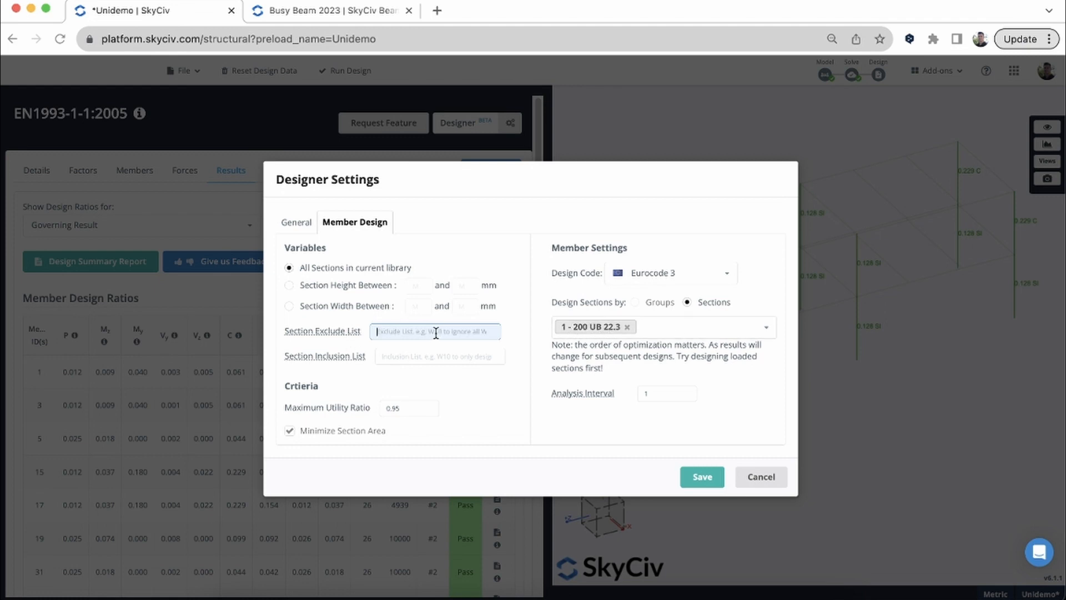
- Try "180 UB" as the Designer's section inclusion list and empty the list again
click(416, 354)
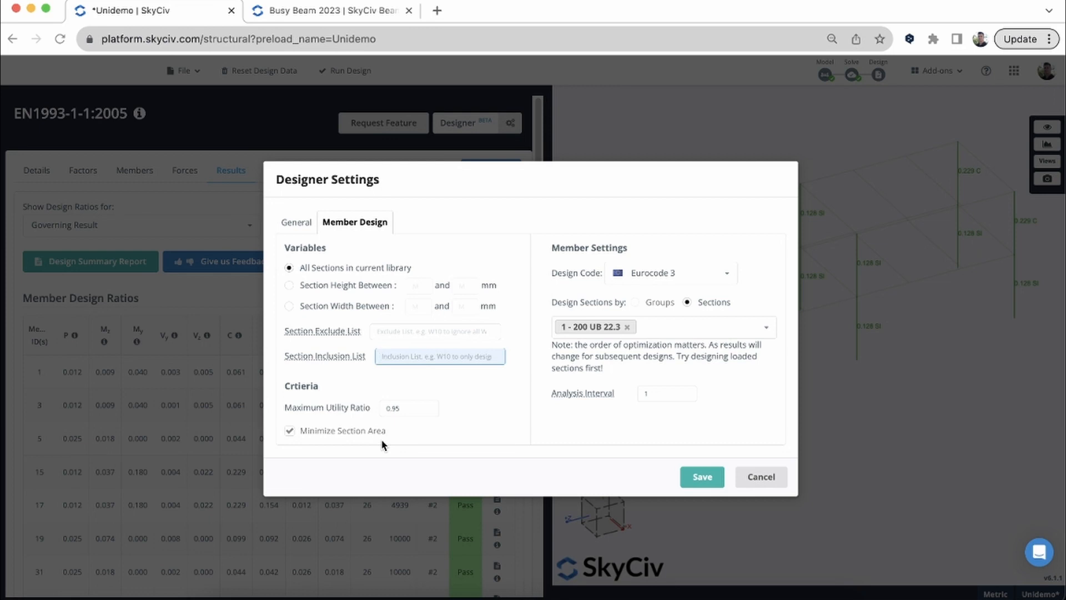
text(180 UB)
key(BackSpace)
key(BackSpace)
key(BackSpace)
key(BackSpace)
key(BackSpace)
key(BackSpace)
click(390, 330)
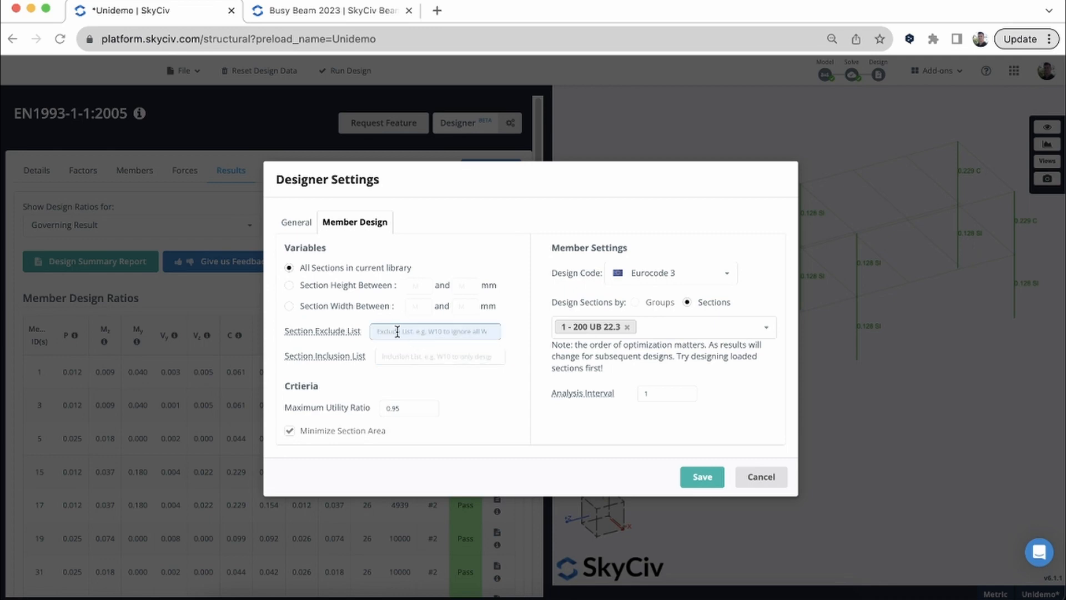
click(460, 381)
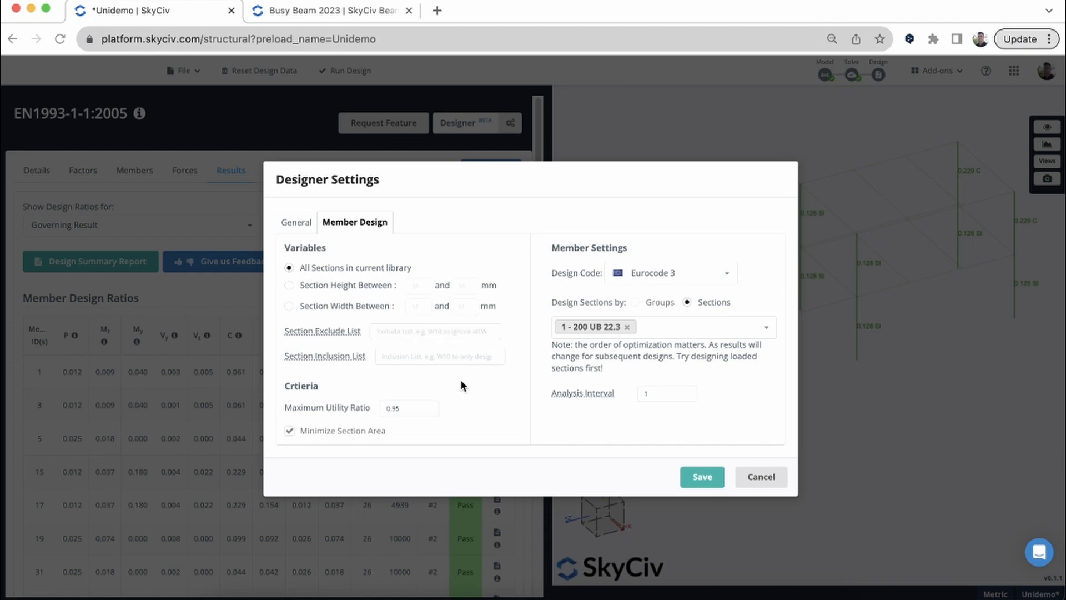
- Try a maximum utility ratio of 1 in the Designer criteria and restore it to 0.95
click(412, 409)
key(BackSpace)
key(BackSpace)
key(BackSpace)
key(BackSpace)
text(1)
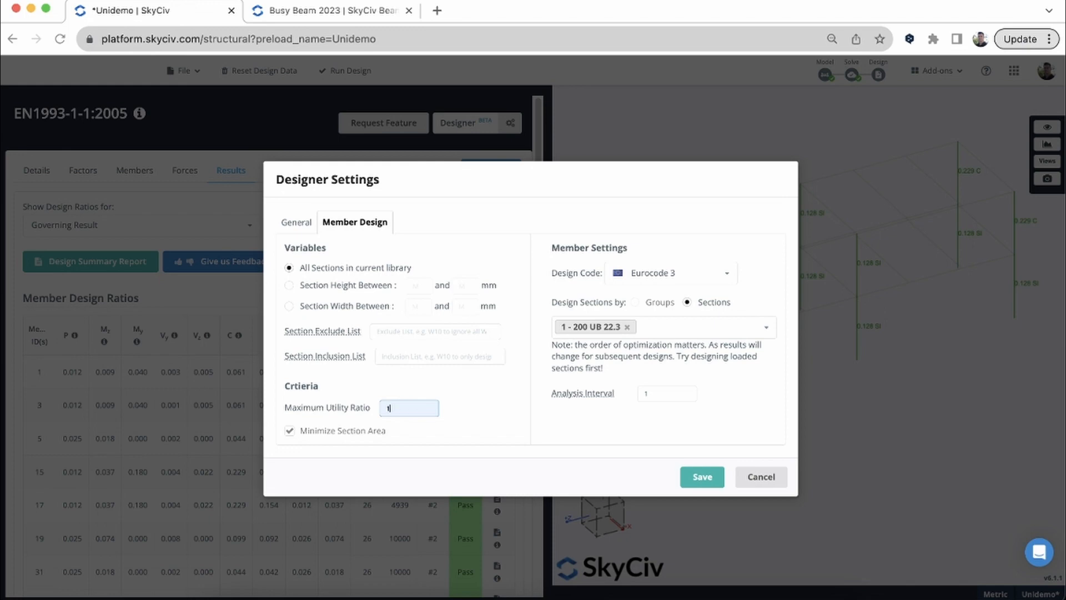
click(478, 415)
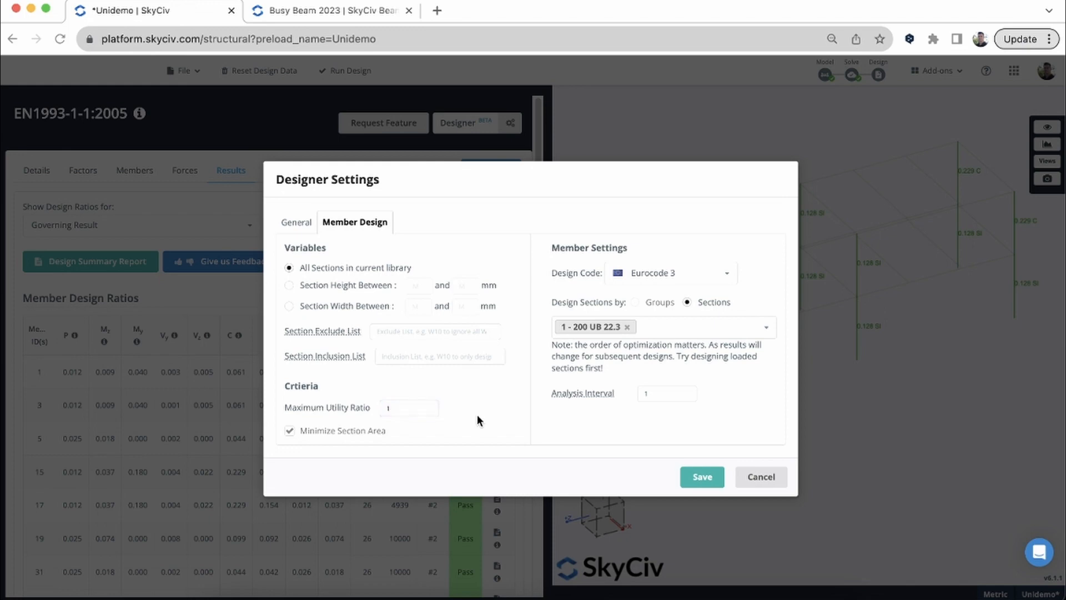
click(414, 409)
key(BackSpace)
text(0.95)
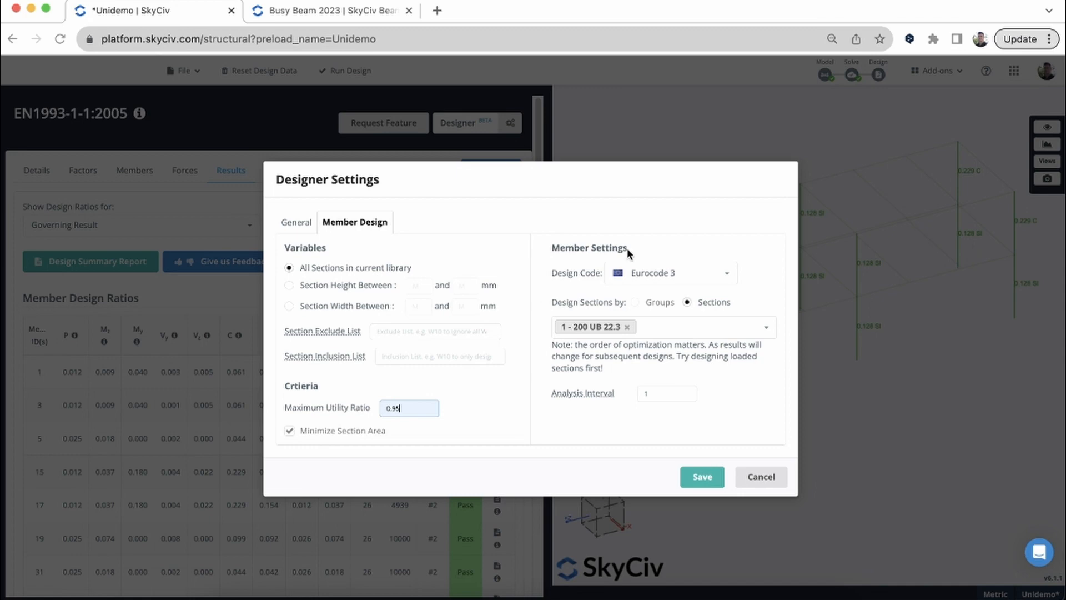
click(757, 253)
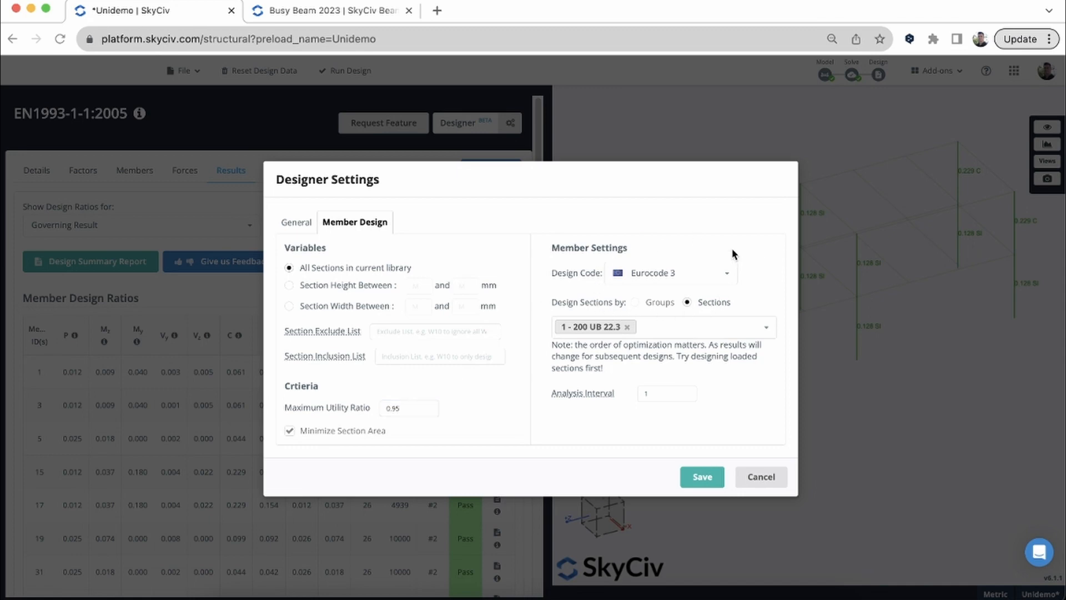
- Try adding 350x250x10 RHS and 45x5 EA to the sections to design, and remove both again
click(670, 338)
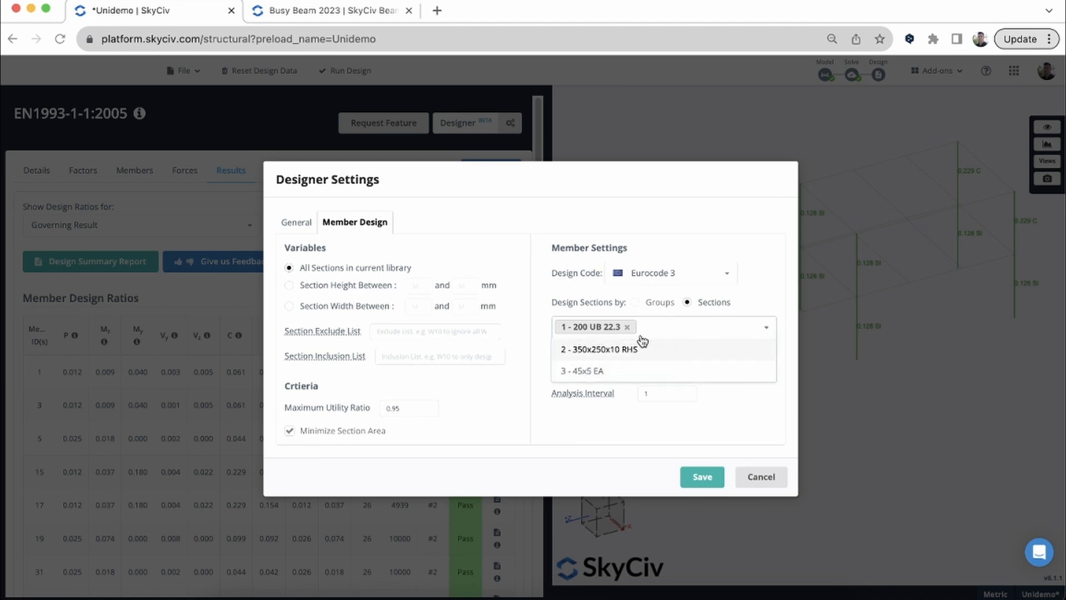
click(612, 350)
click(611, 352)
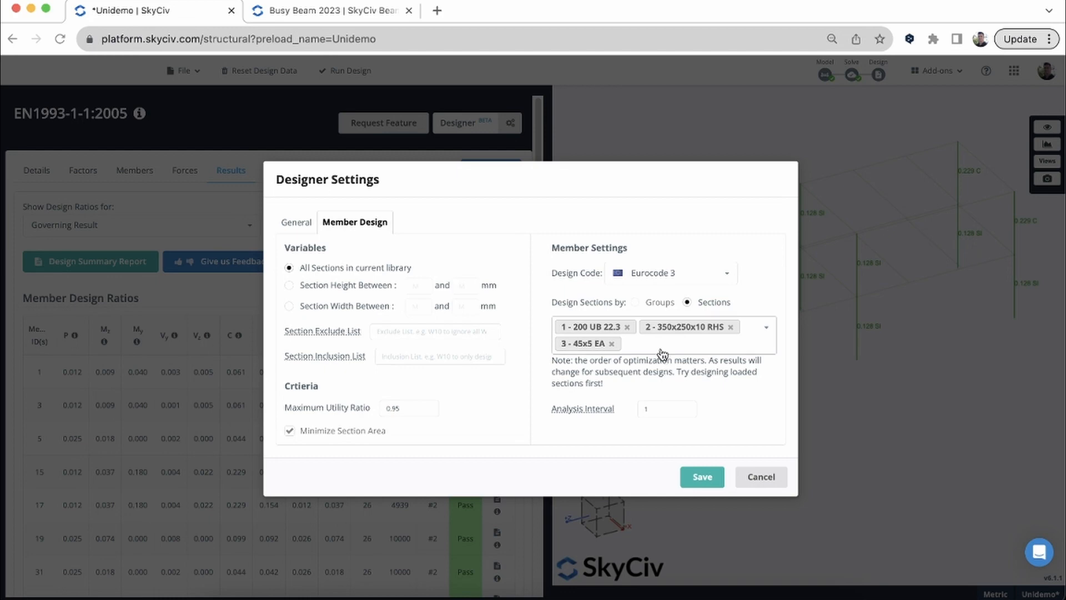
click(612, 344)
click(730, 327)
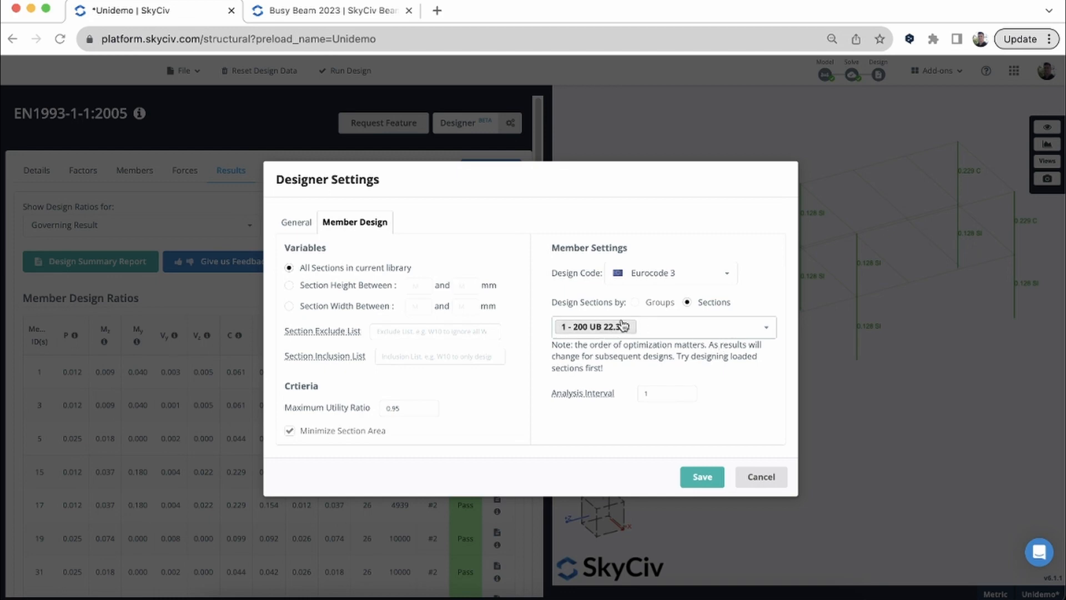
- Add 350x250x10 RHS and 45x5 EA after 200 UB 22.3 in the sections to design
click(673, 328)
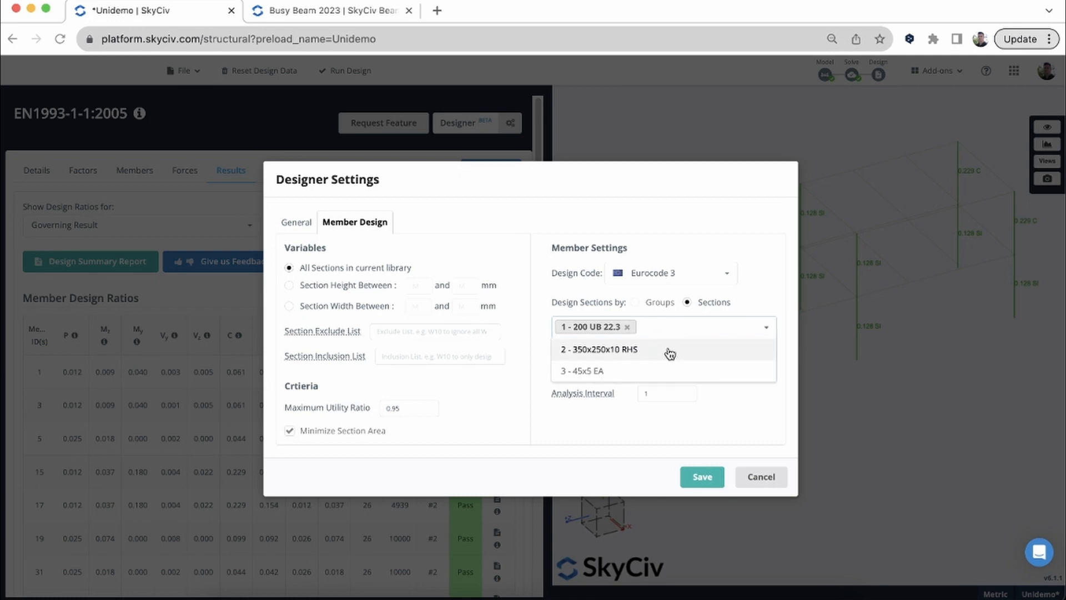
click(670, 350)
click(630, 353)
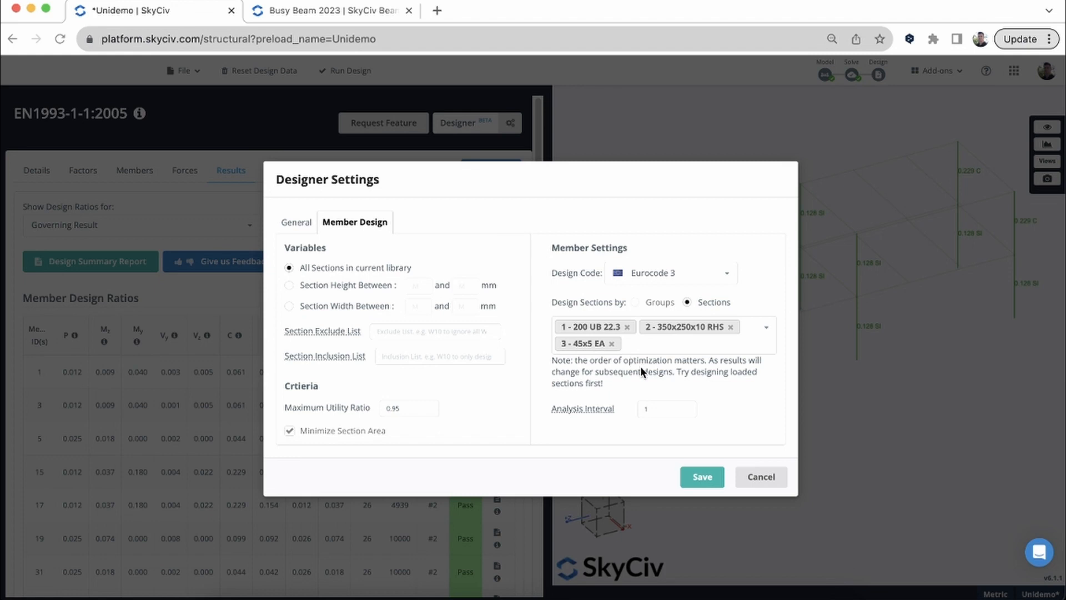
- Adjust the Designer's analysis interval, trying 2 and 3, and save the Designer settings
mouse_move(598, 409)
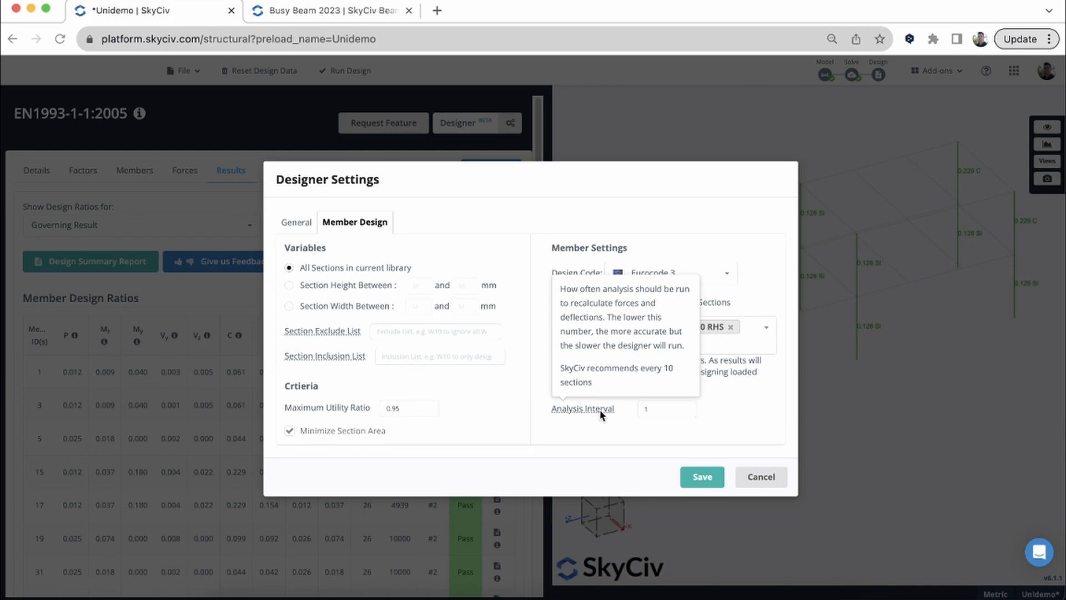
click(662, 410)
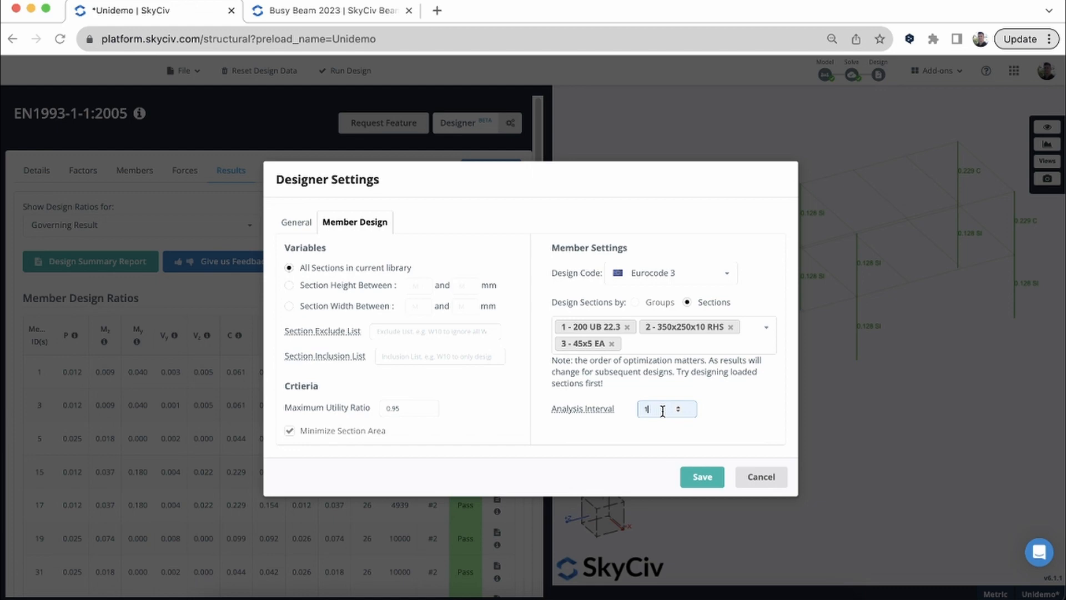
key(BackSpace)
text(2)
key(BackSpace)
text(3)
key(Down)
click(721, 407)
click(708, 482)
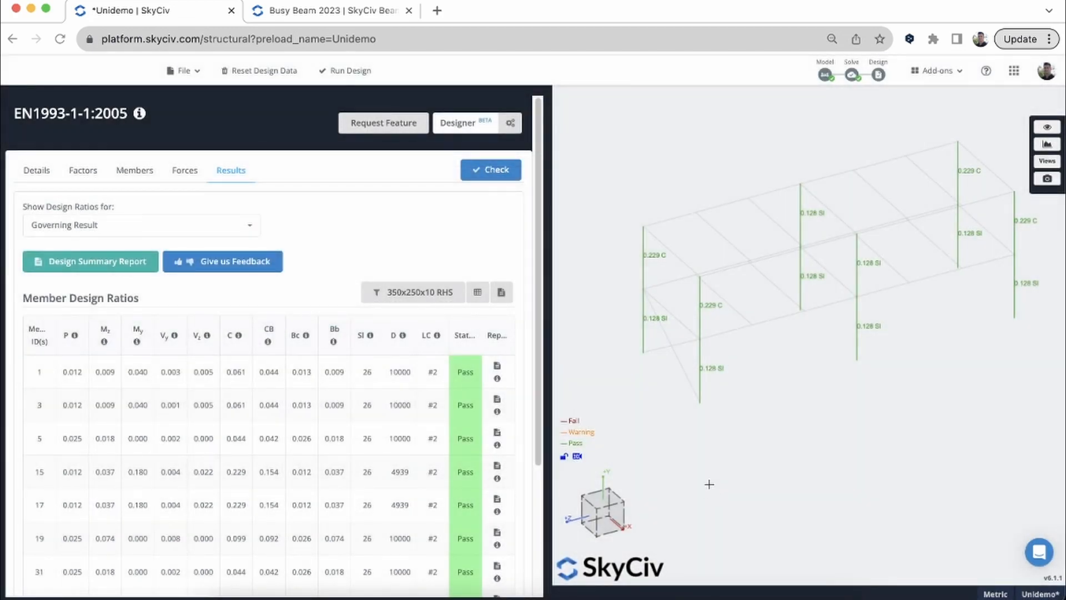
- Run the Designer and open the optimization iterations for the 200 UB 22.3 section from its results
click(466, 123)
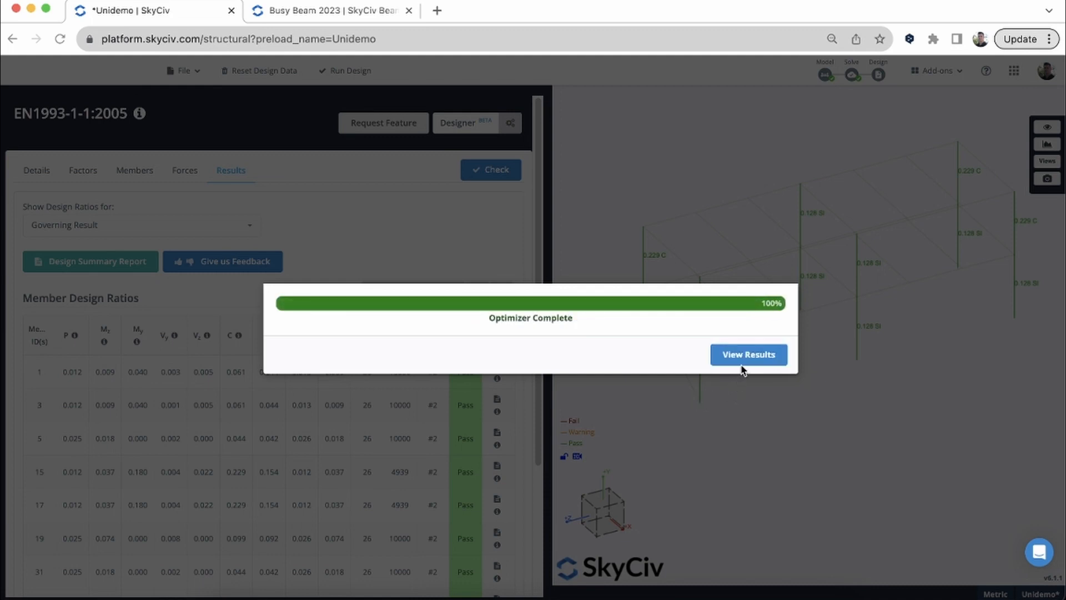
click(742, 364)
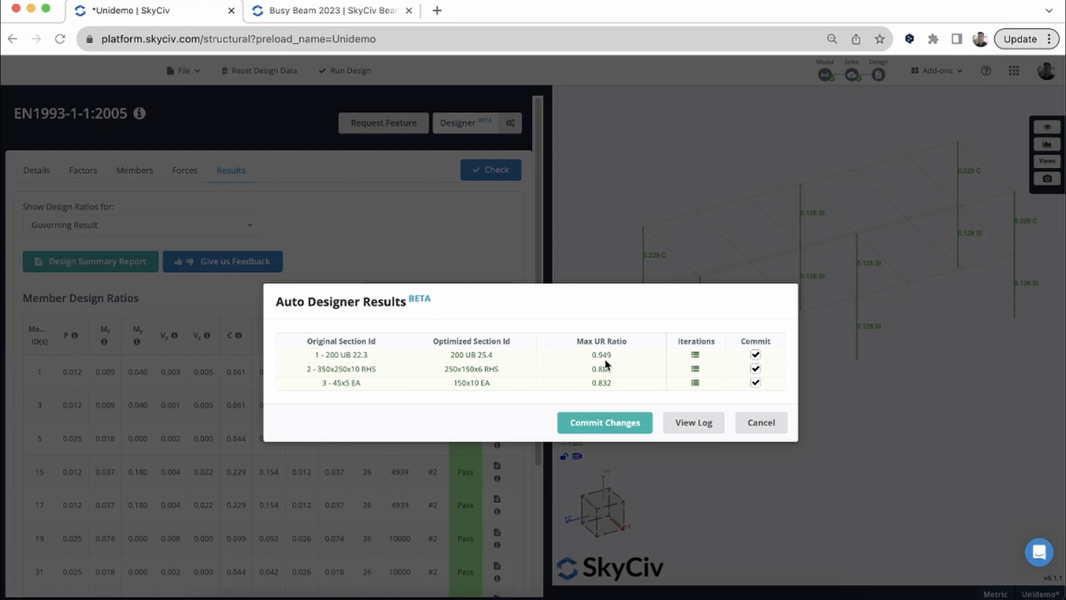
click(695, 354)
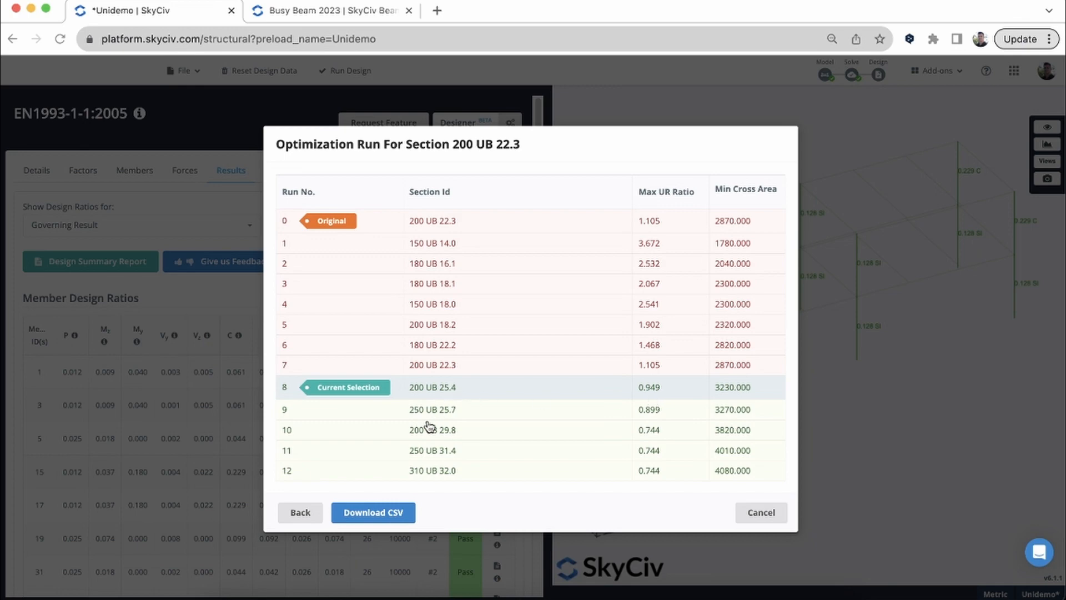
- Try 200 UB 29.8 and 250 UB 25.7 as the replacement for 200 UB 22.3, restore 200 UB 25.4 and return to the results
click(477, 434)
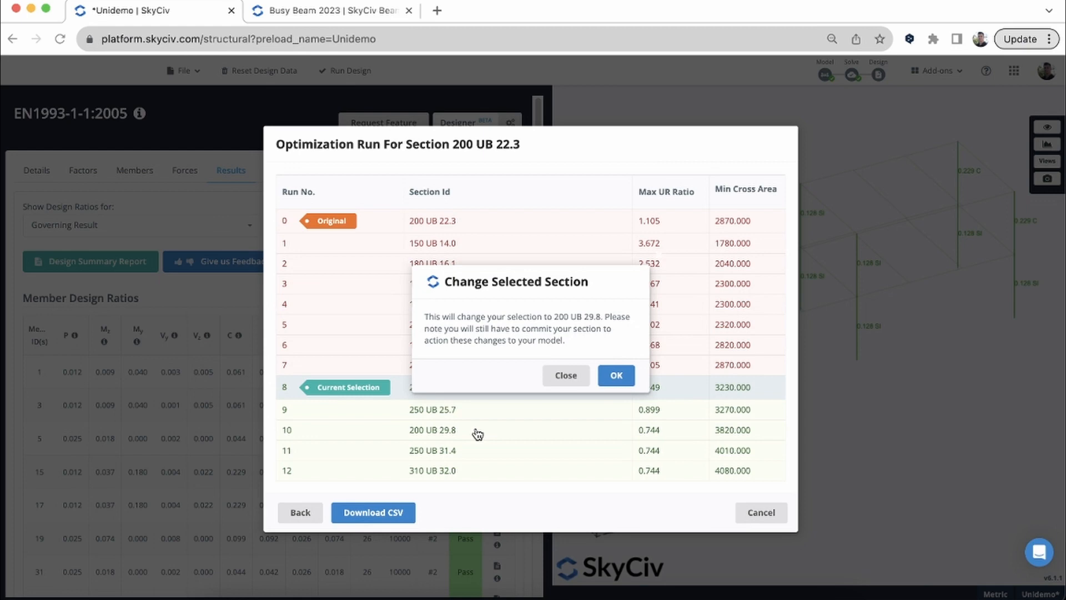
click(620, 380)
click(471, 401)
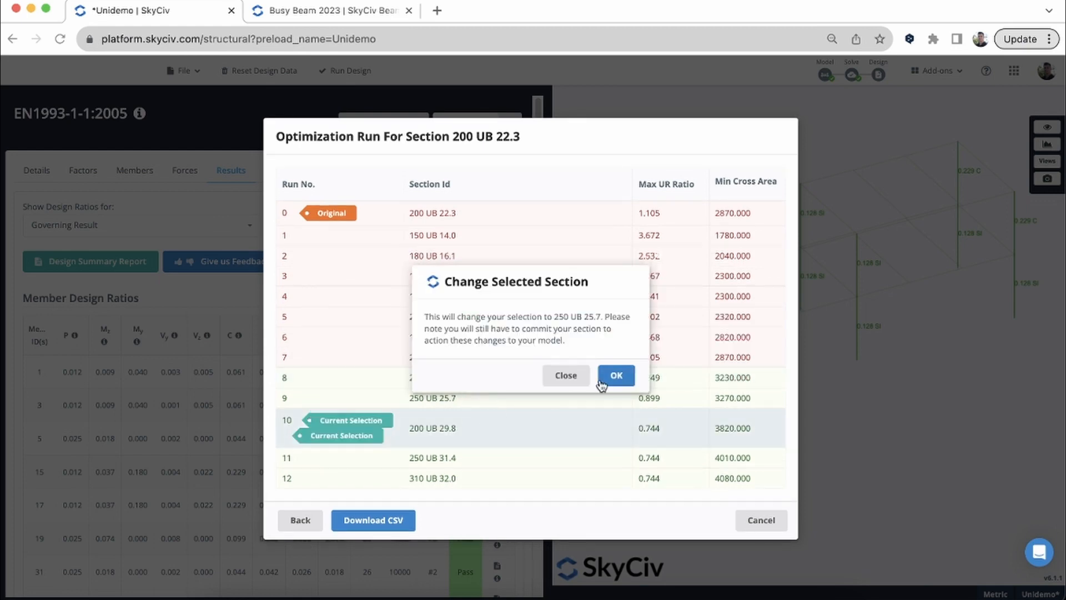
click(632, 376)
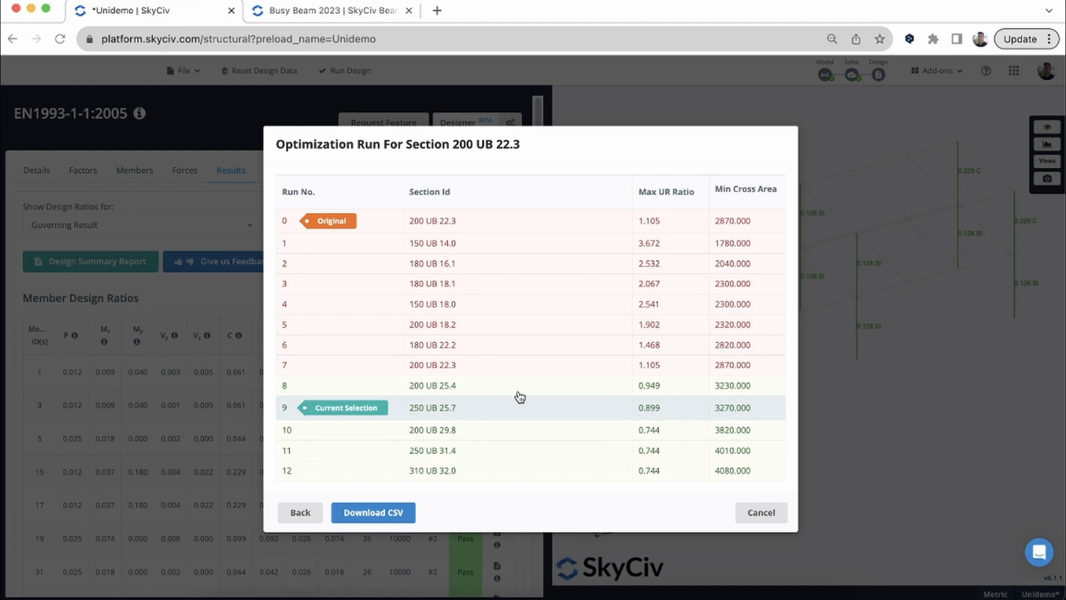
click(494, 385)
click(613, 376)
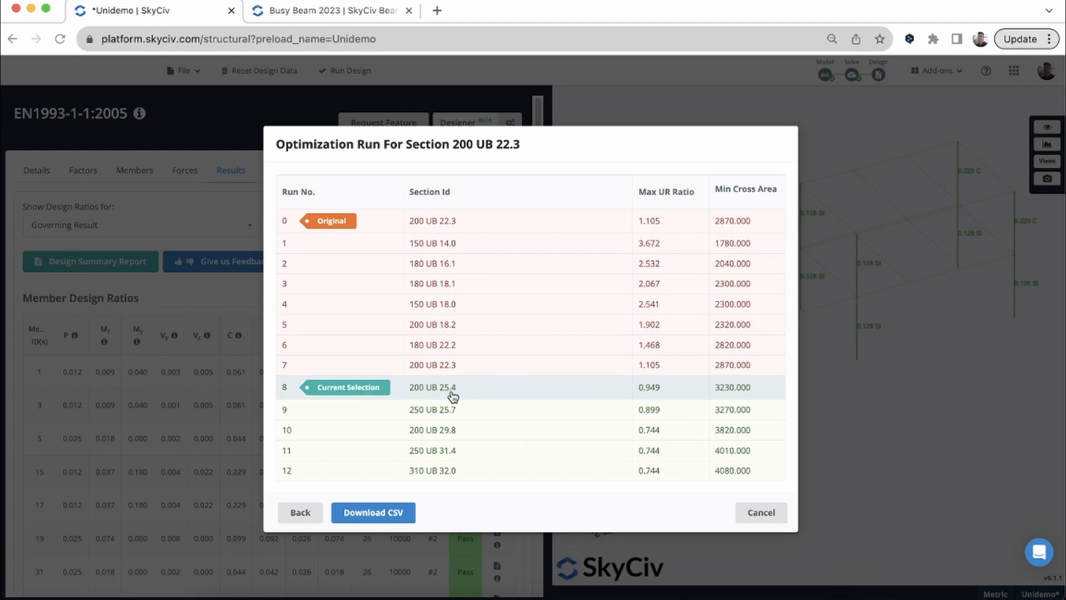
click(304, 512)
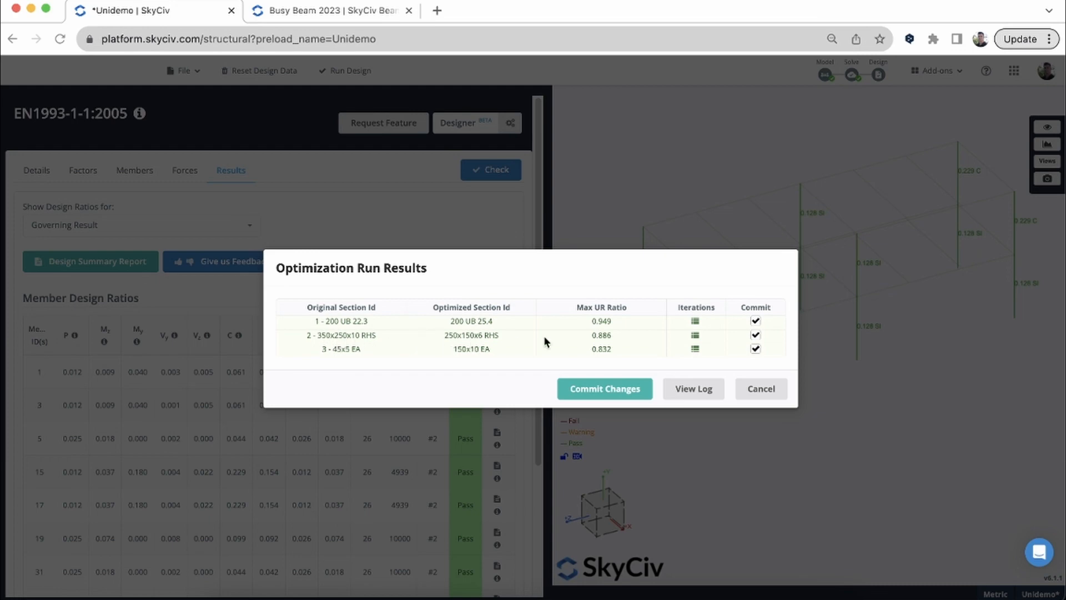
- Examine the optimization iterations for 350x250x10 RHS, sorting them by maximum UR ratio and by minimum cross area
click(696, 340)
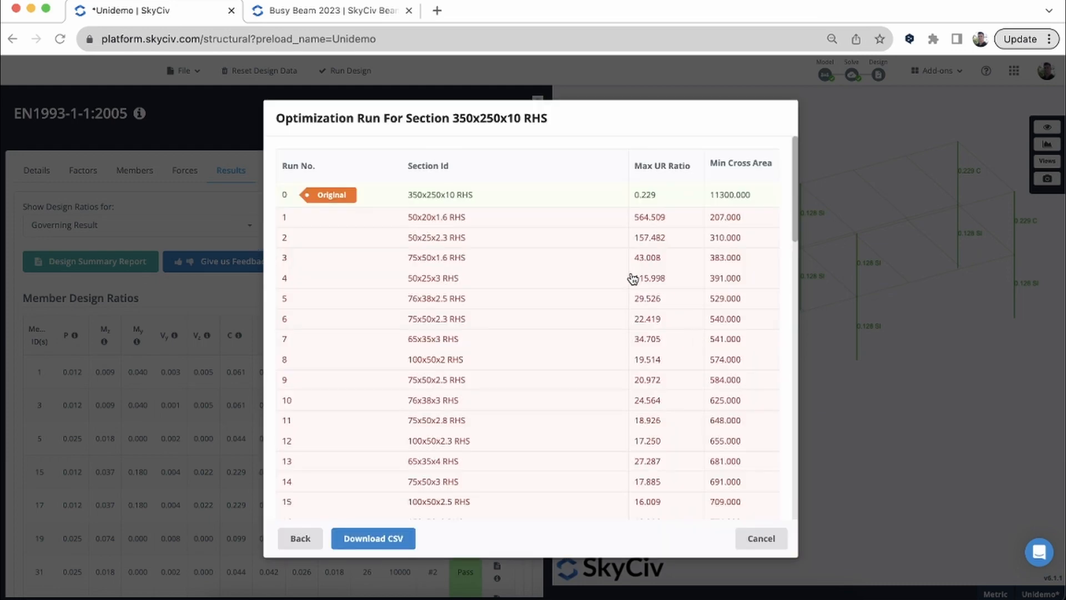
scroll(632, 278, down, 5)
scroll(632, 278, up, 5)
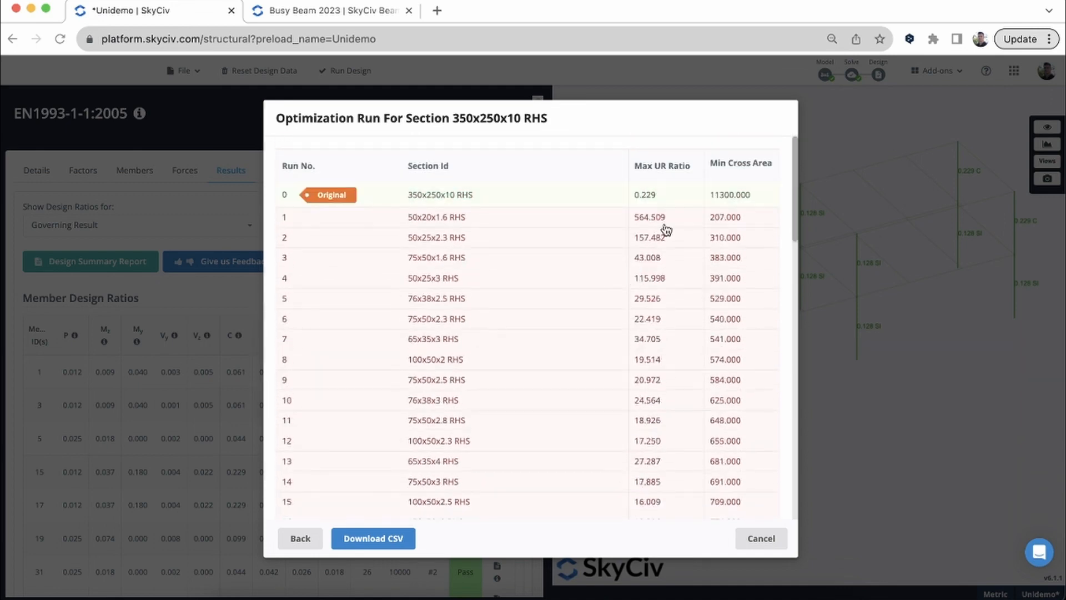
click(663, 168)
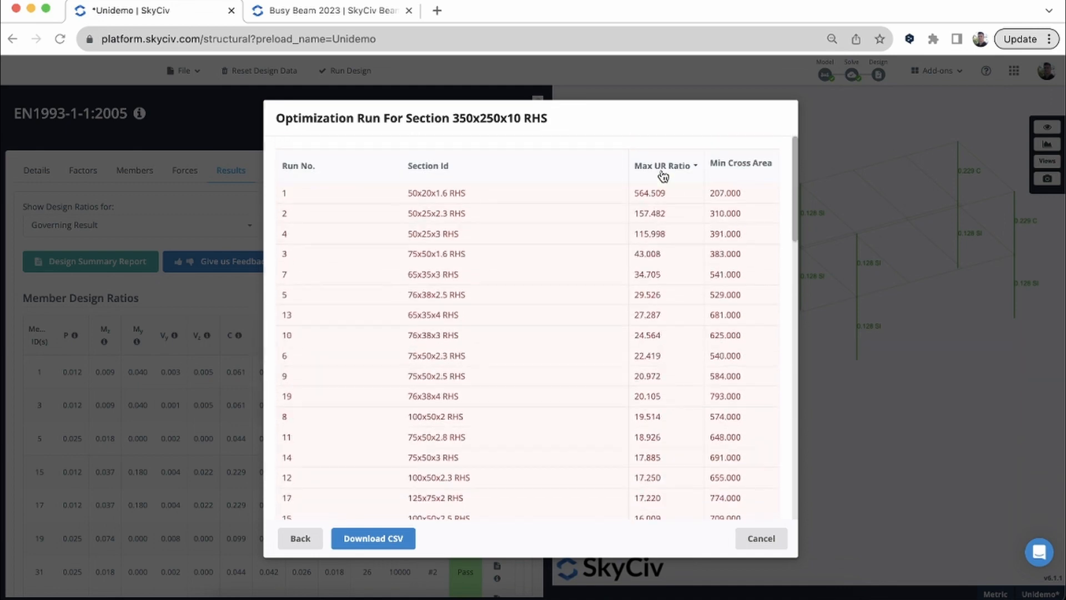
click(749, 165)
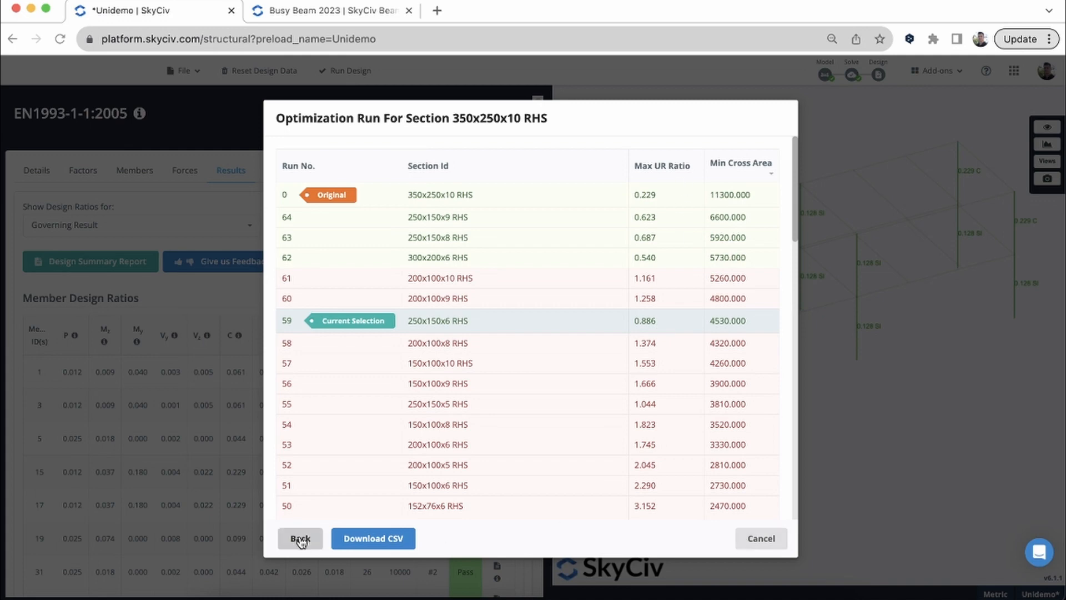
click(300, 540)
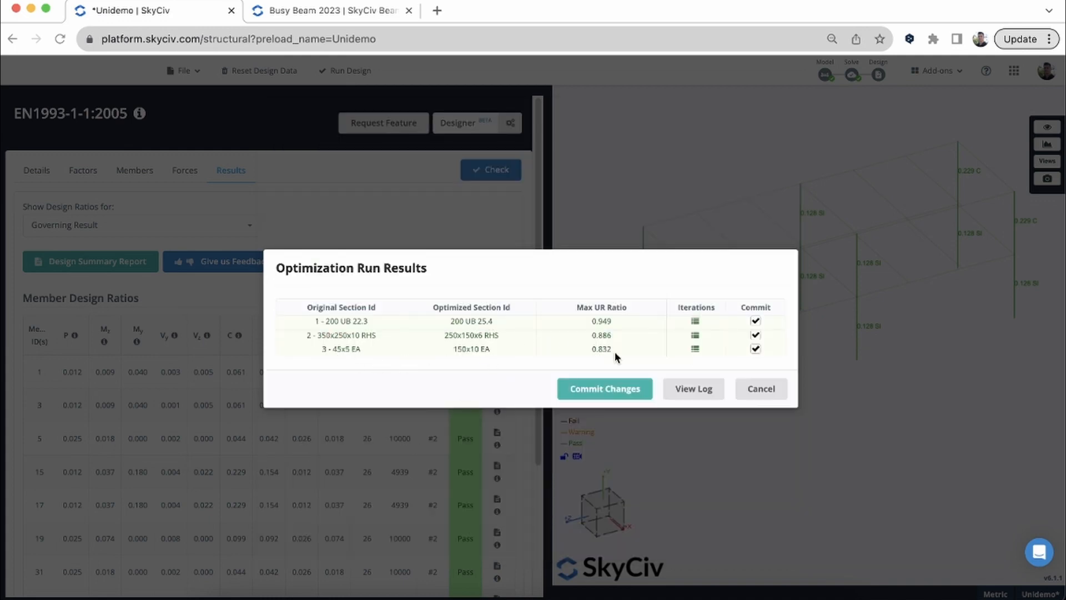
- Examine the optimization iterations for 45x5 EA, comparing the original section with the current selection
click(694, 349)
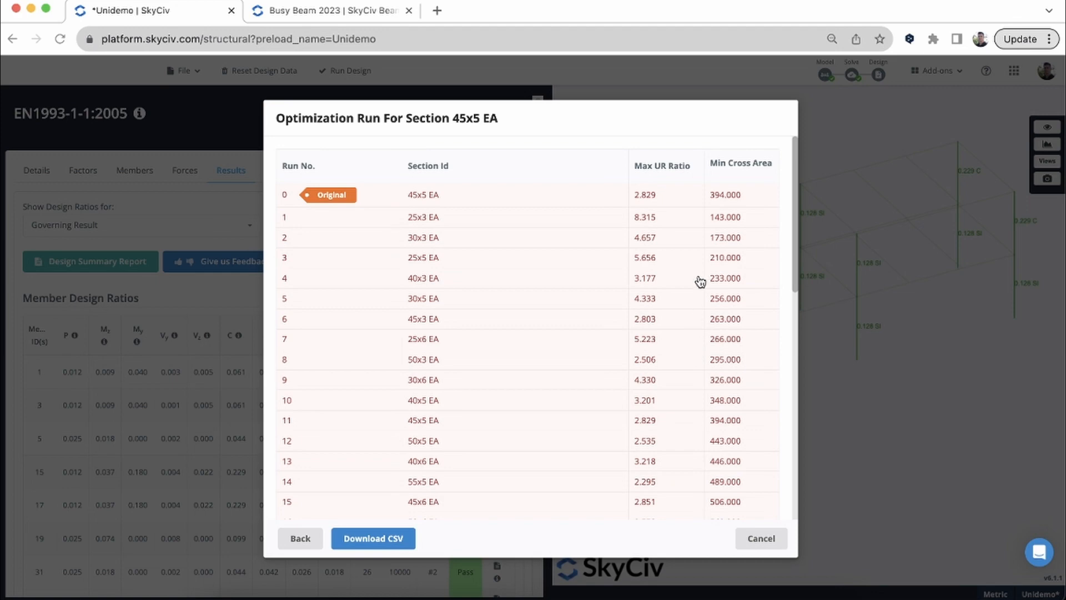
scroll(700, 282, down, 10)
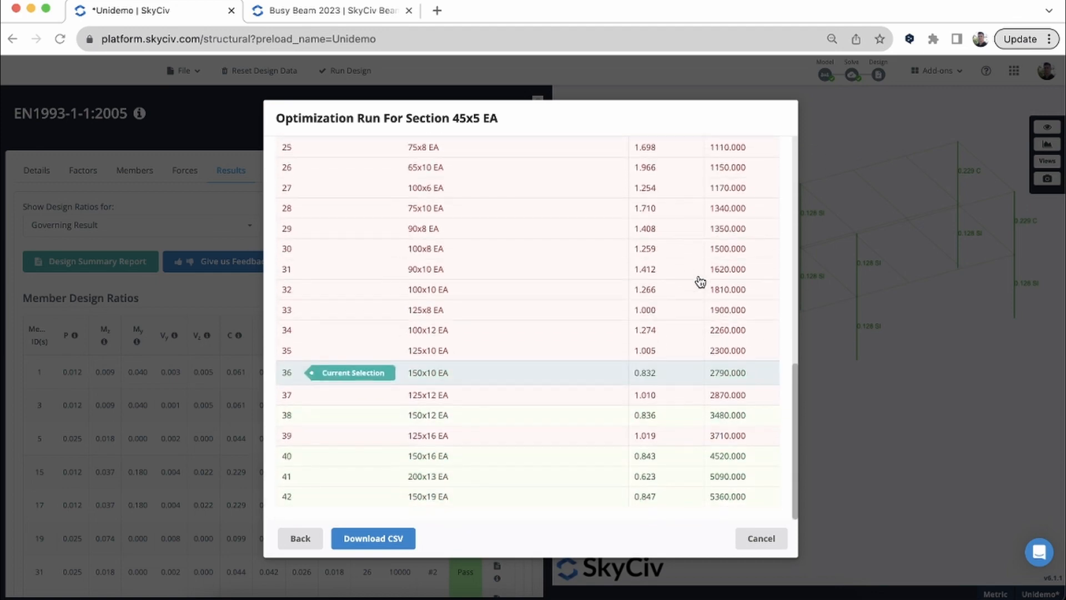
scroll(700, 282, up, 10)
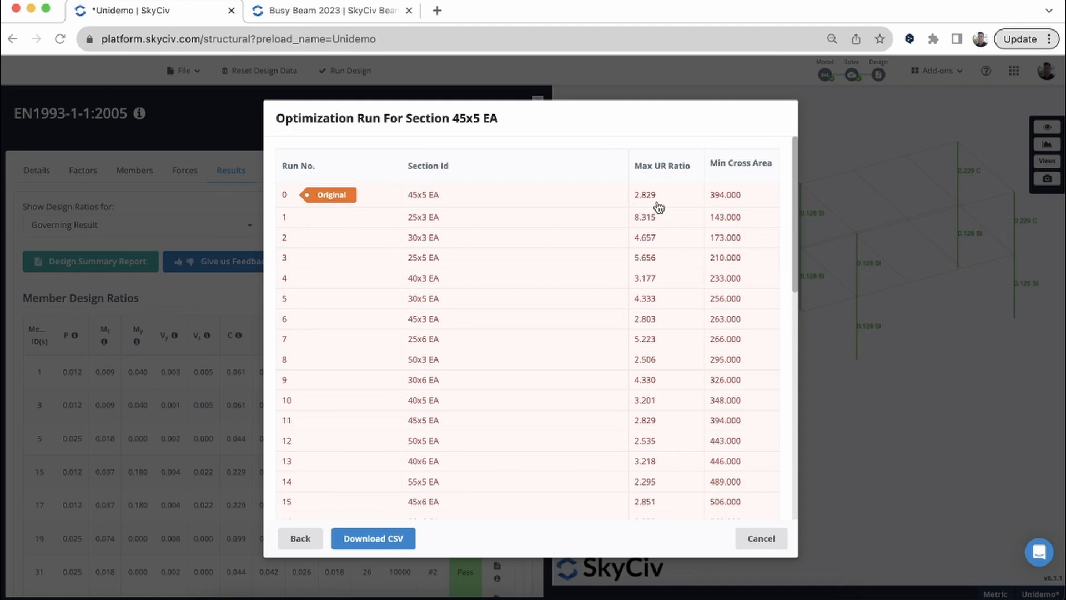
scroll(664, 210, down, 3)
scroll(664, 210, down, 9)
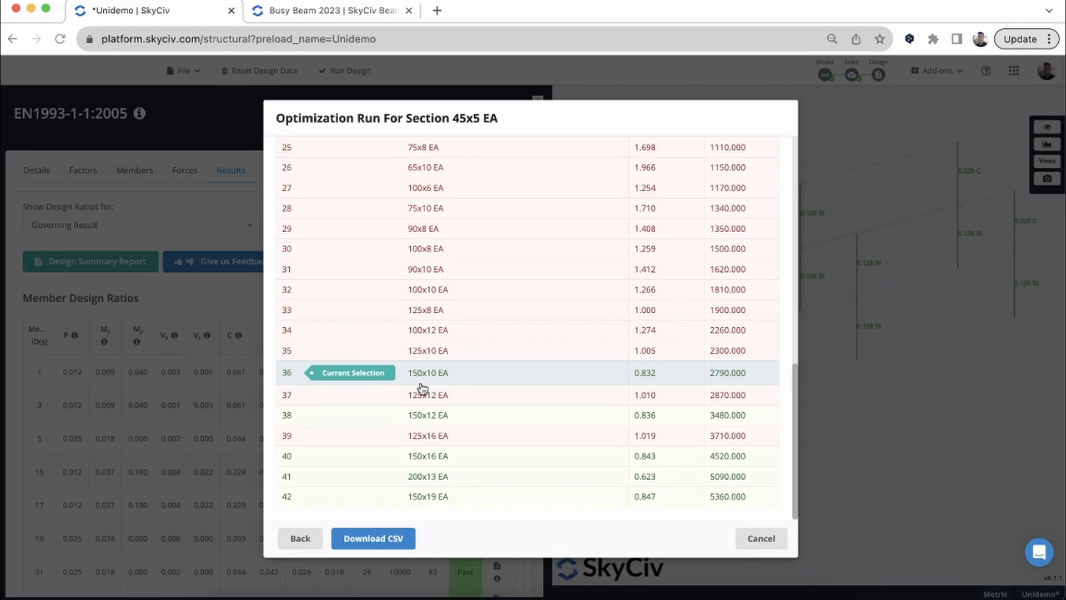
click(299, 538)
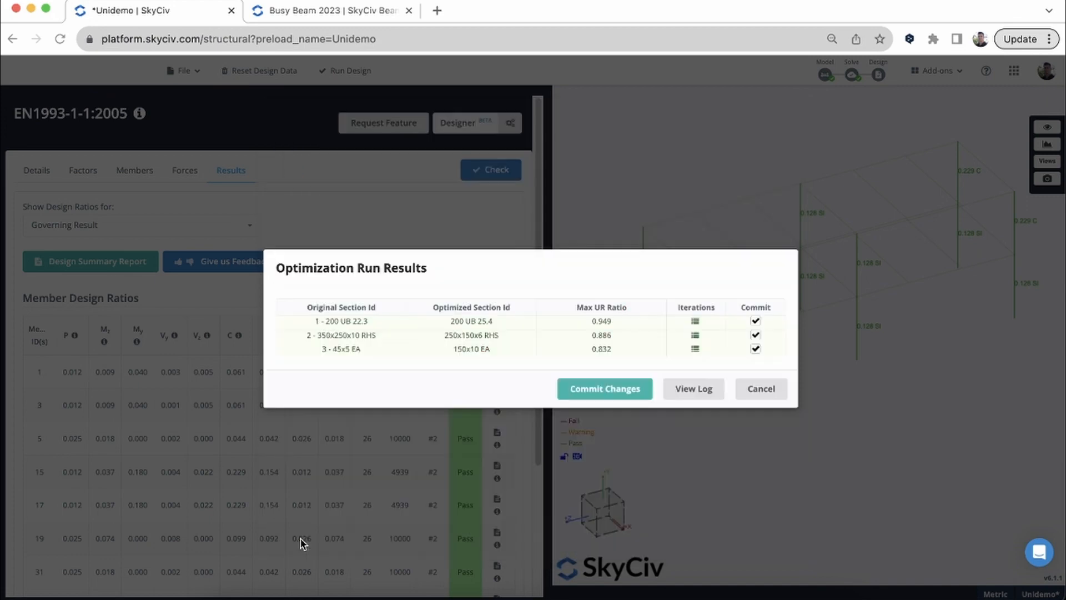
- Commit the optimized sections for all three original sections to the model
click(591, 392)
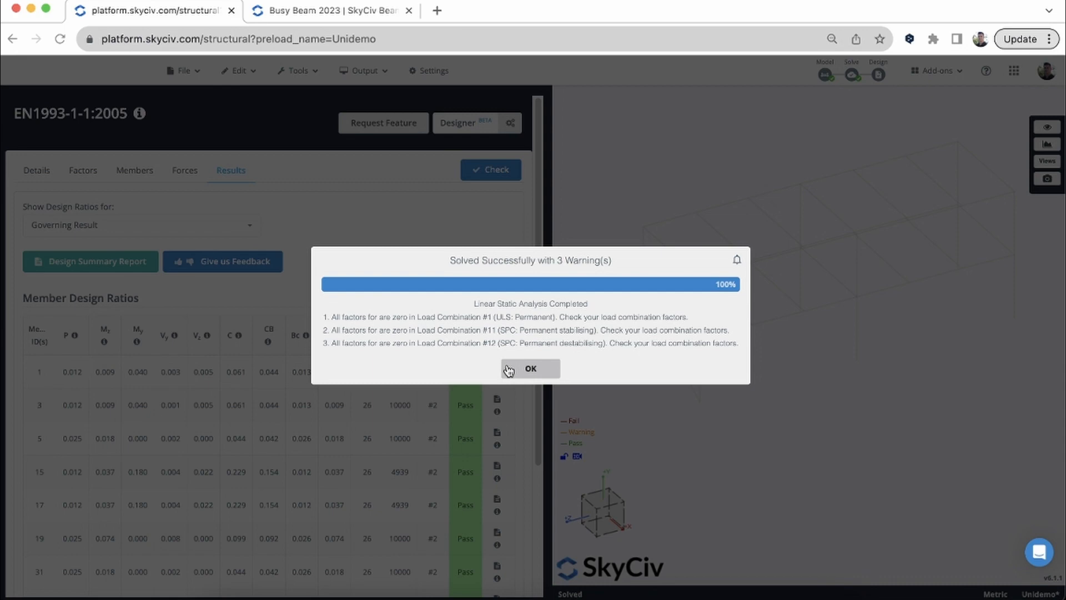
- Inspect the member design ratios section by section, filtering the results to 150x10 EA, 250x150x6 RHS and finally 200 UB 25.4
click(509, 369)
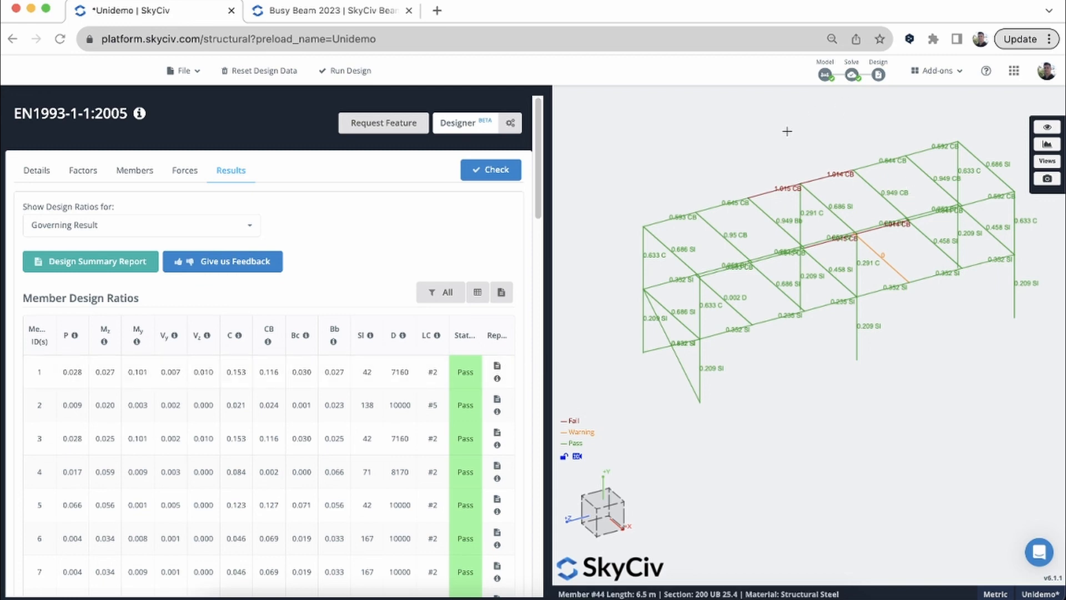
drag(786, 133, 761, 135)
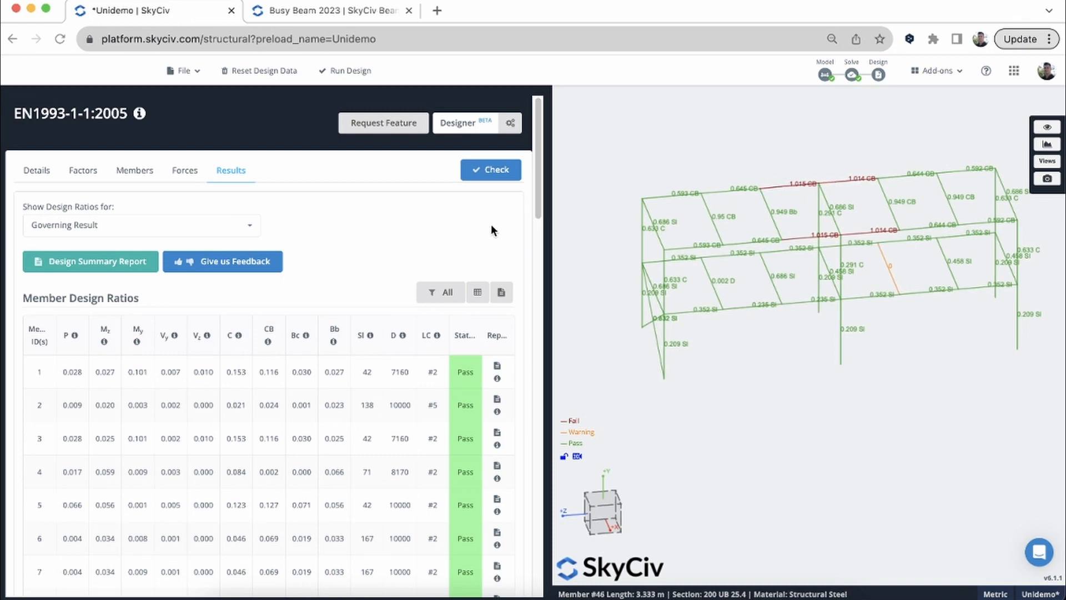
drag(670, 143, 674, 147)
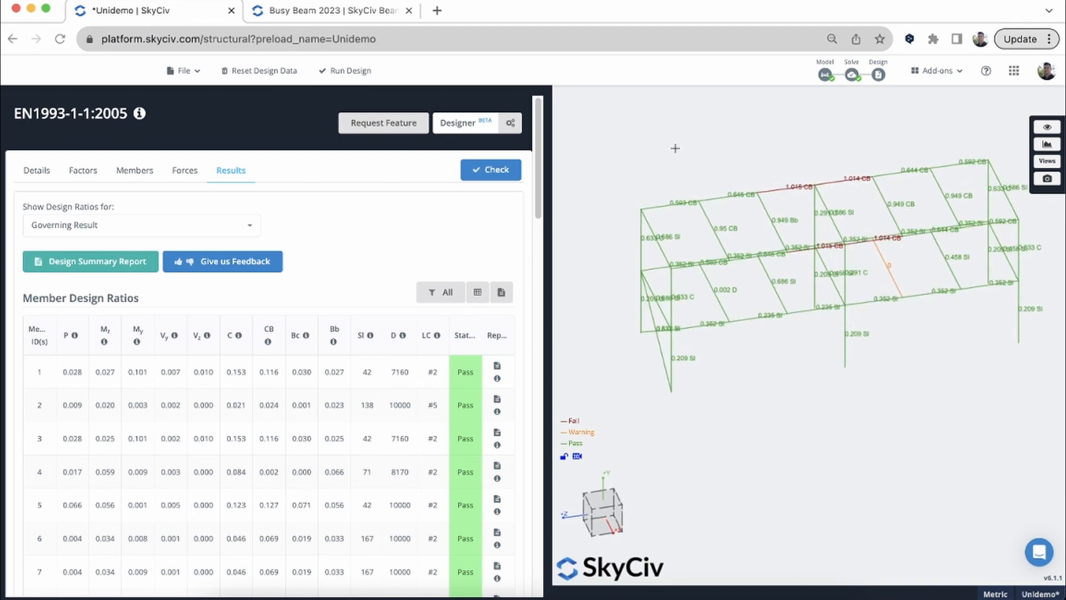
click(443, 292)
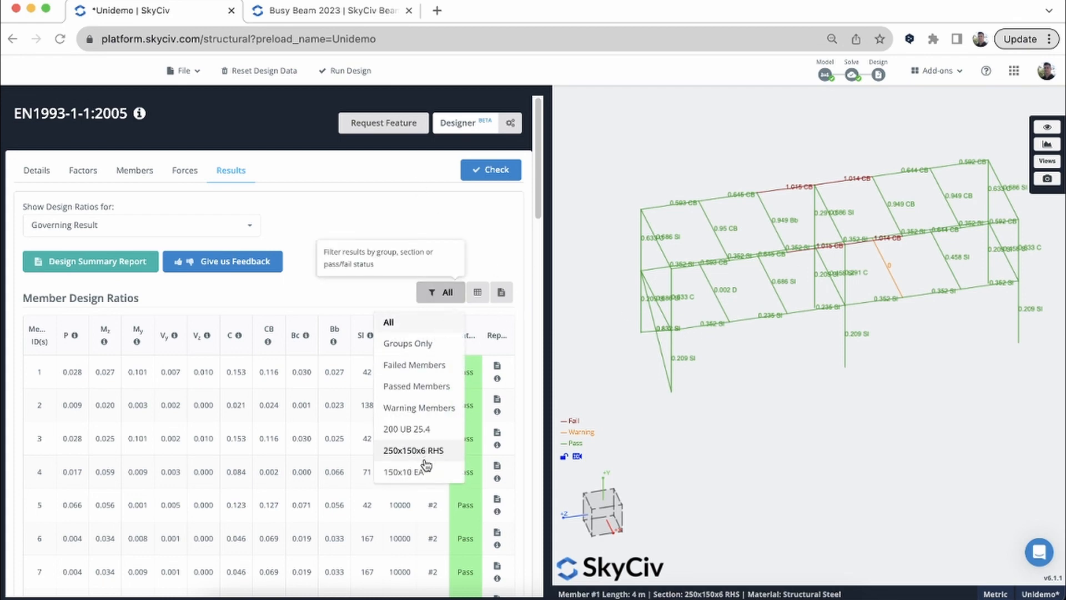
click(426, 464)
click(436, 292)
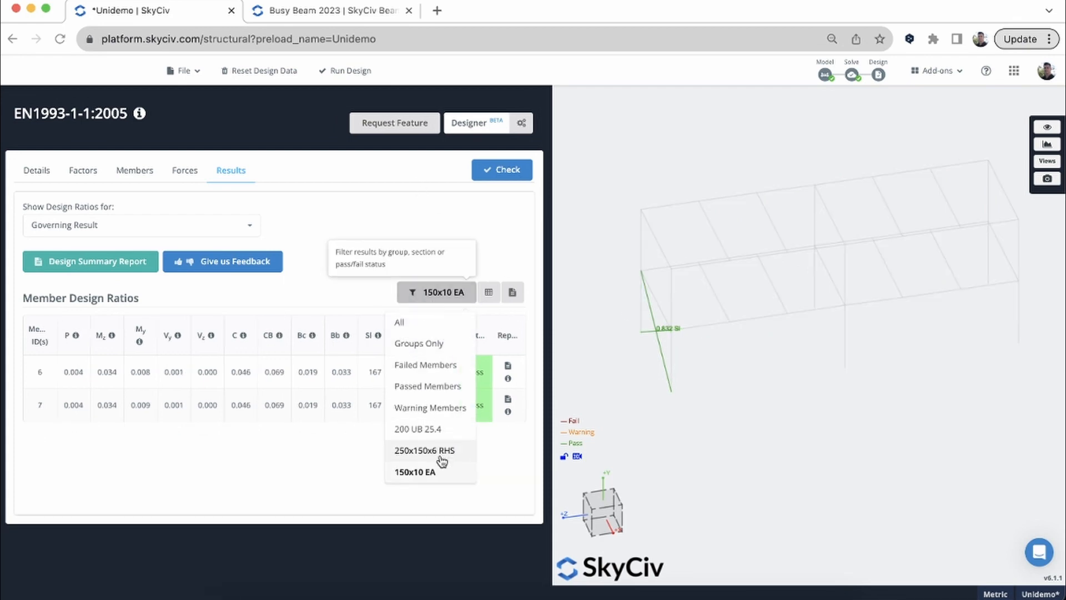
click(442, 458)
click(415, 299)
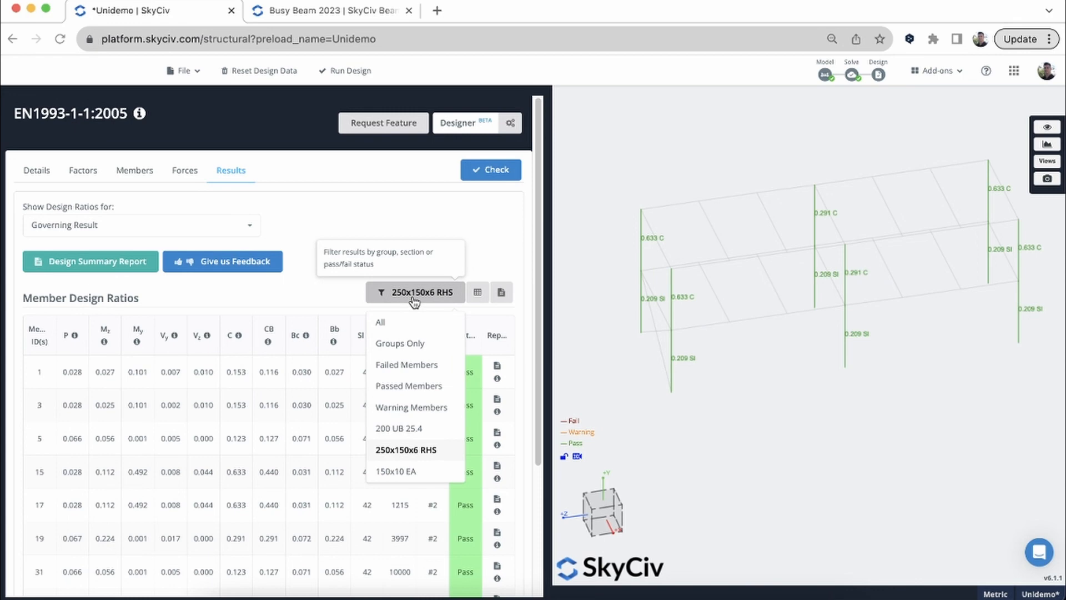
click(426, 430)
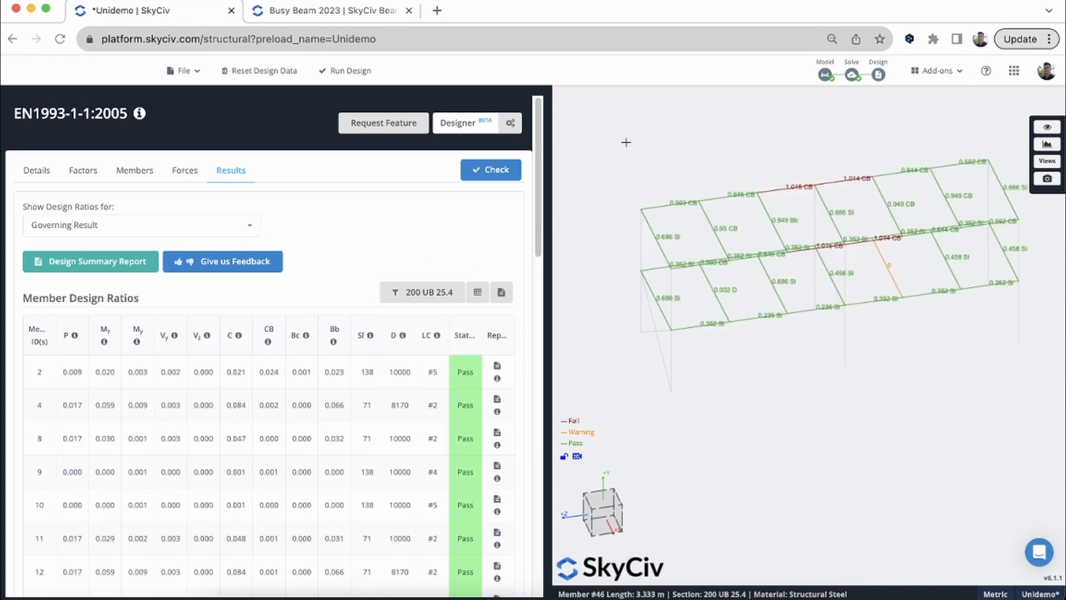
- Set the Designer's analysis interval to 1, run the optimization for section 200 UB 25.4 and view its results
click(510, 123)
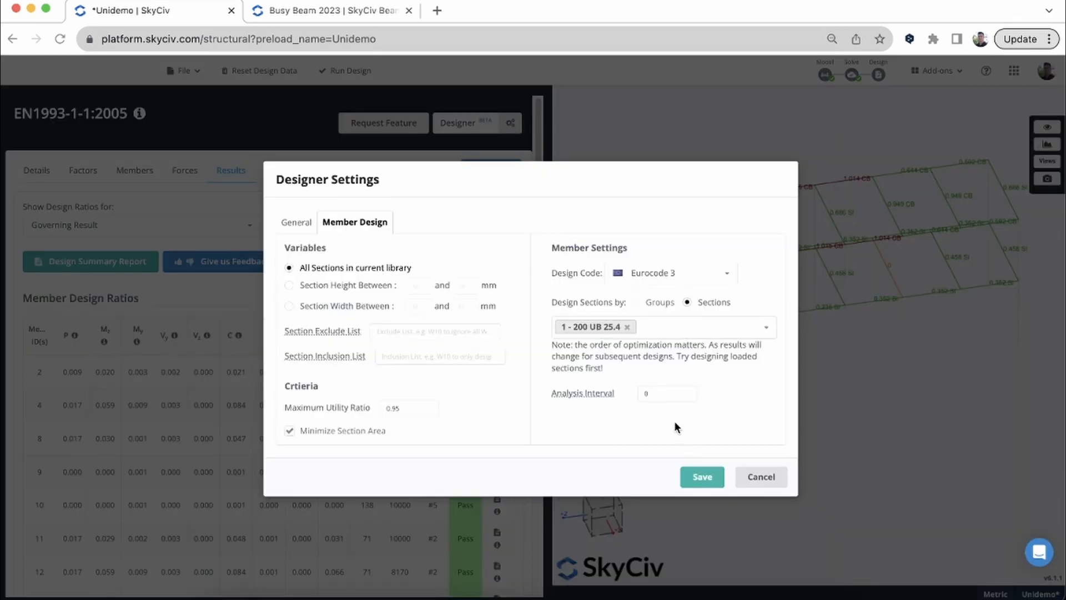
click(660, 395)
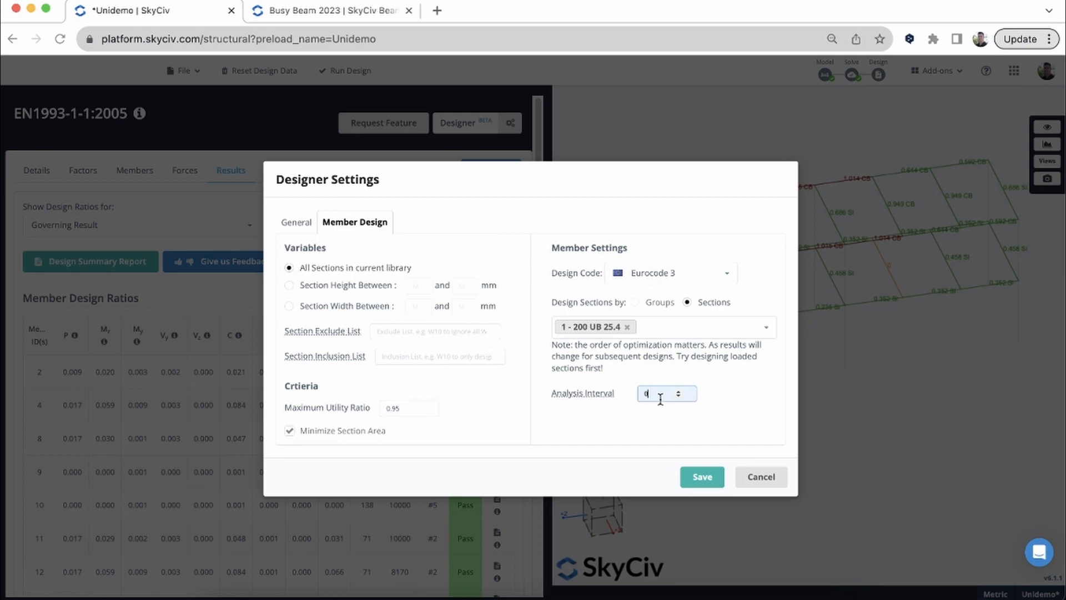
key(BackSpace)
text(1)
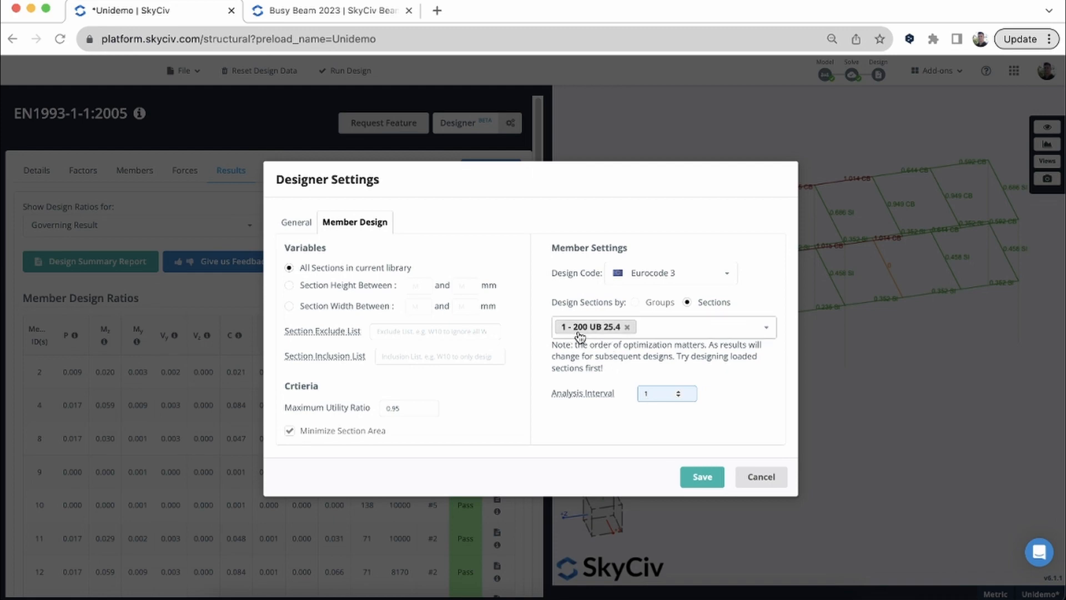
click(699, 476)
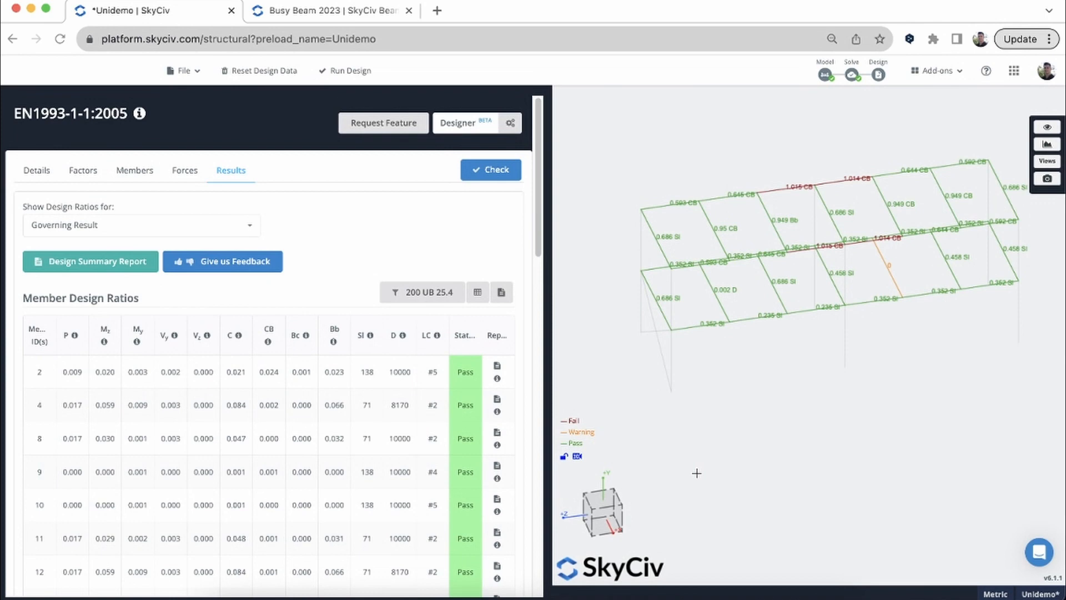
click(470, 128)
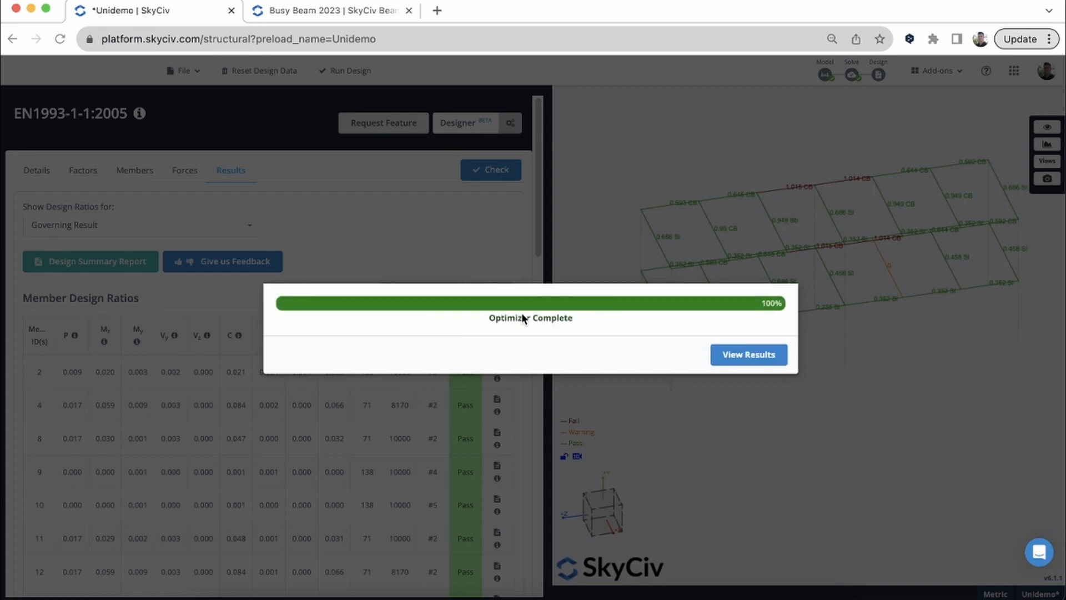
click(722, 354)
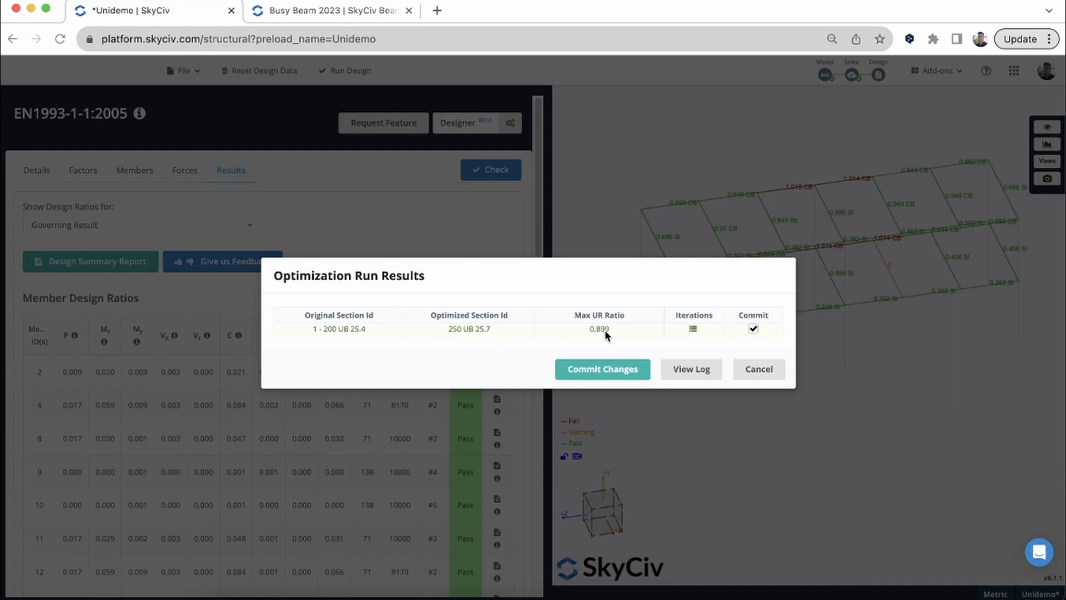
- Examine the optimizer log for 200 UB 25.4, from the tested and skipped sections to the comparison of original and optimized section
click(694, 369)
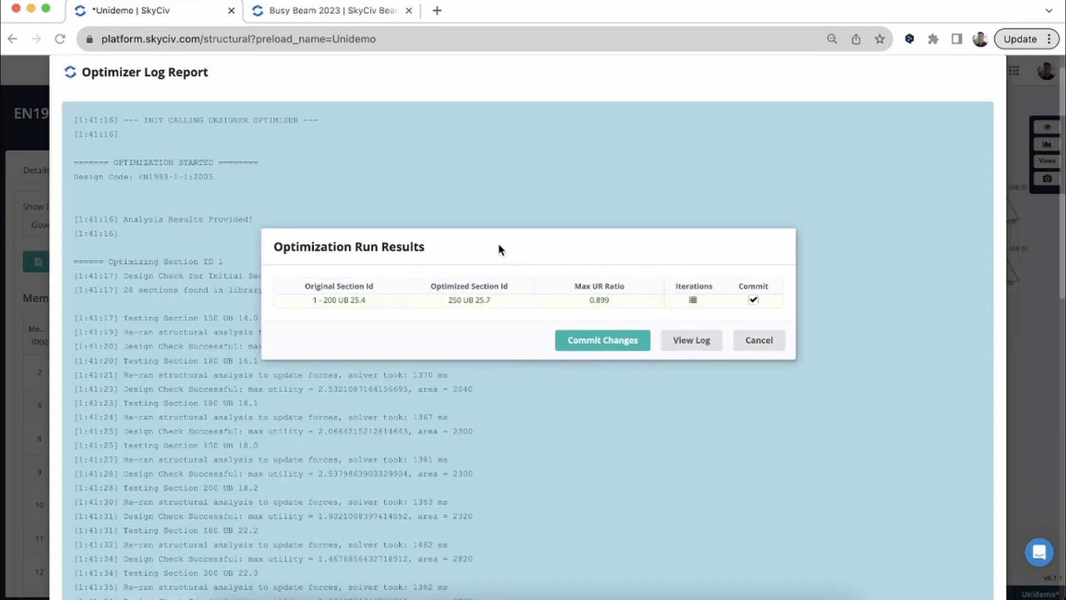
drag(498, 248, 679, 162)
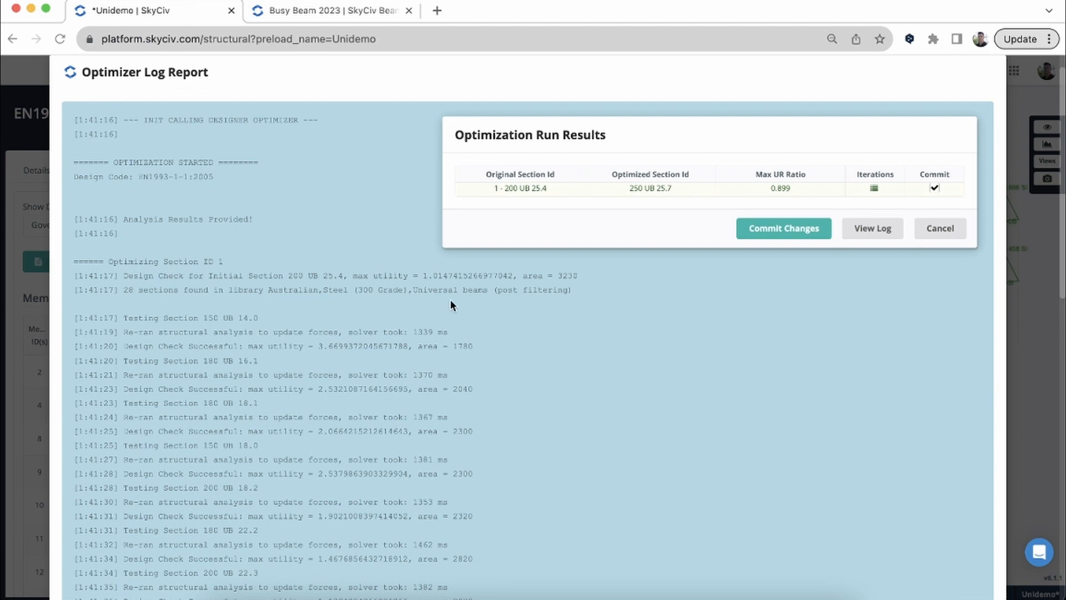
scroll(450, 301, down, 1)
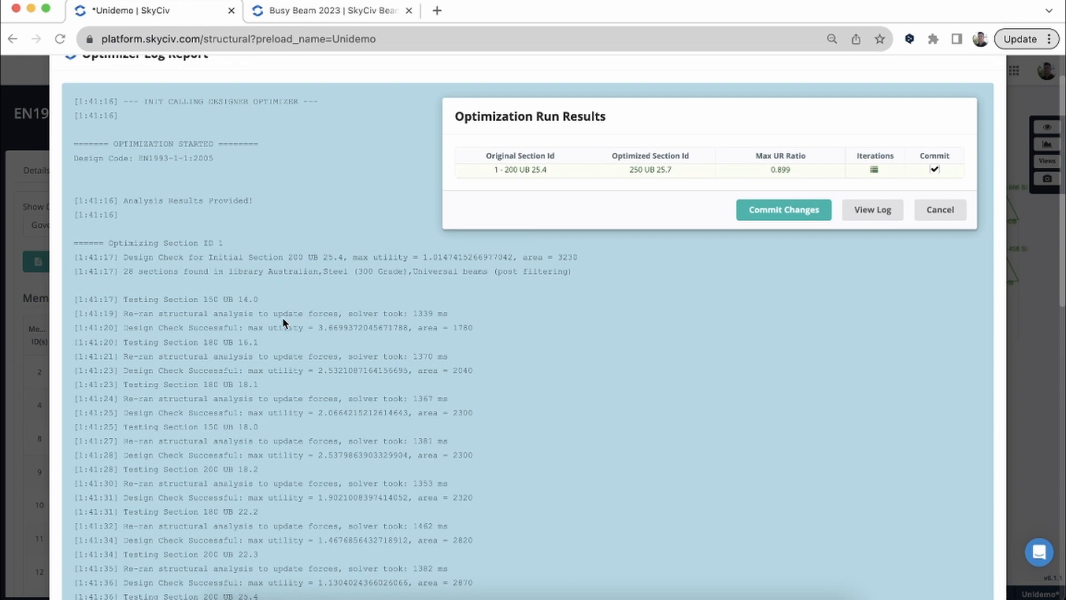
scroll(282, 317, down, 2)
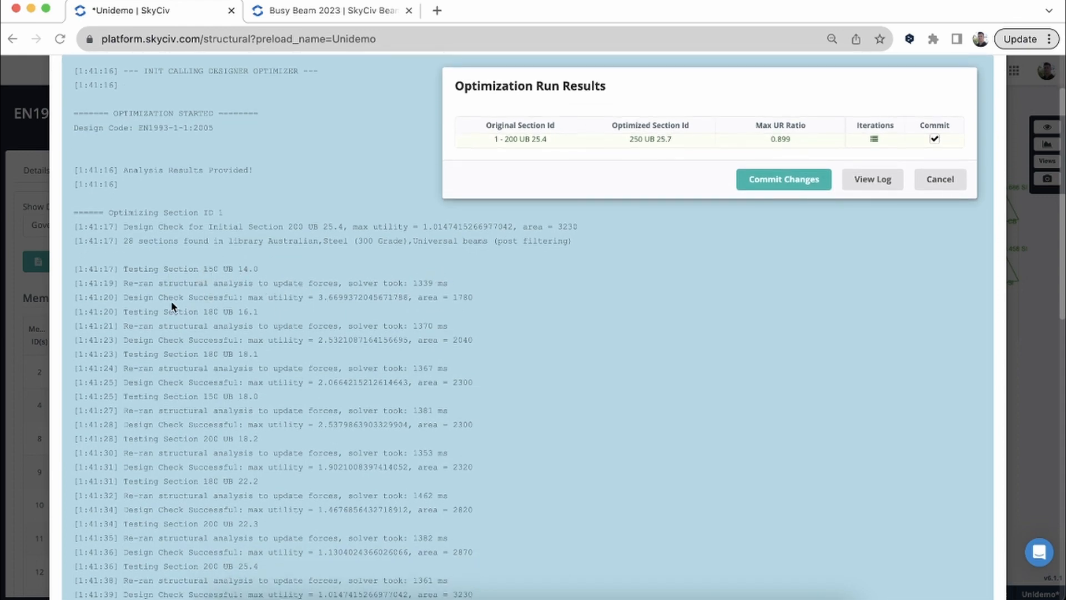
scroll(375, 303, down, 3)
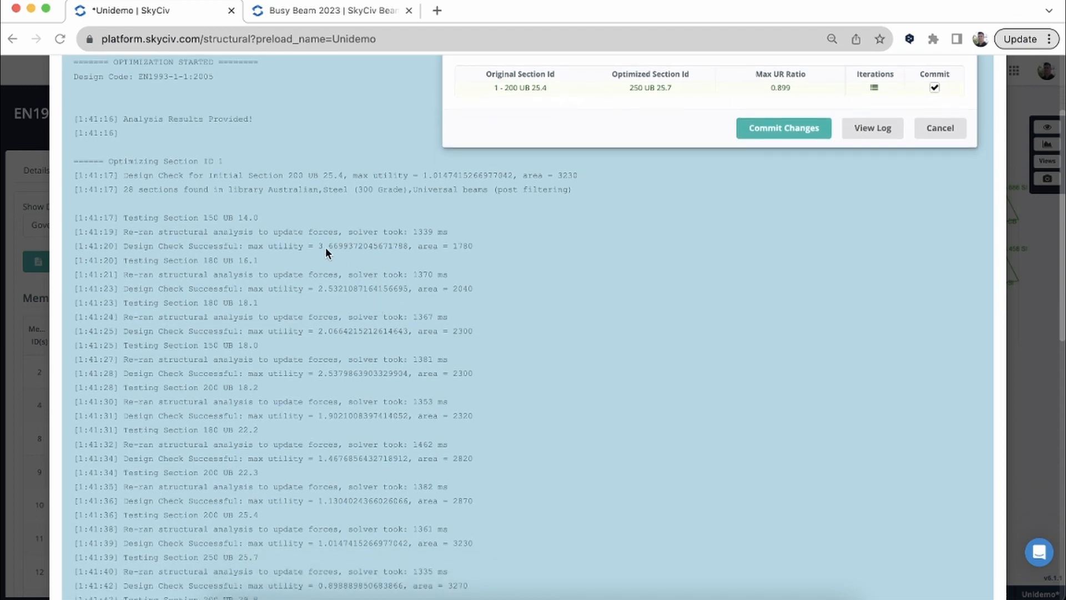
scroll(345, 257, down, 6)
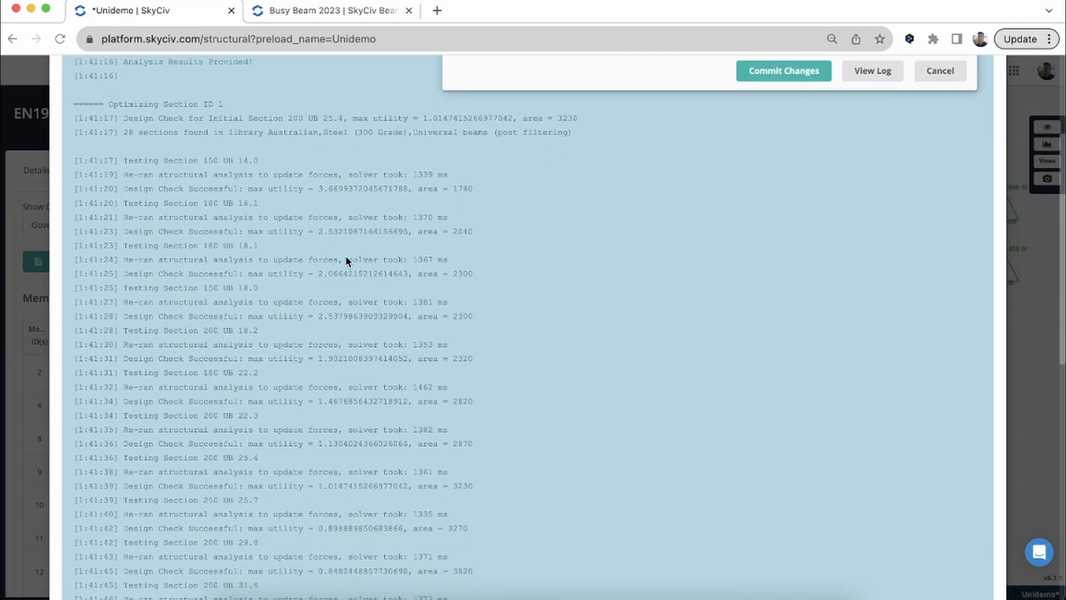
scroll(346, 258, down, 6)
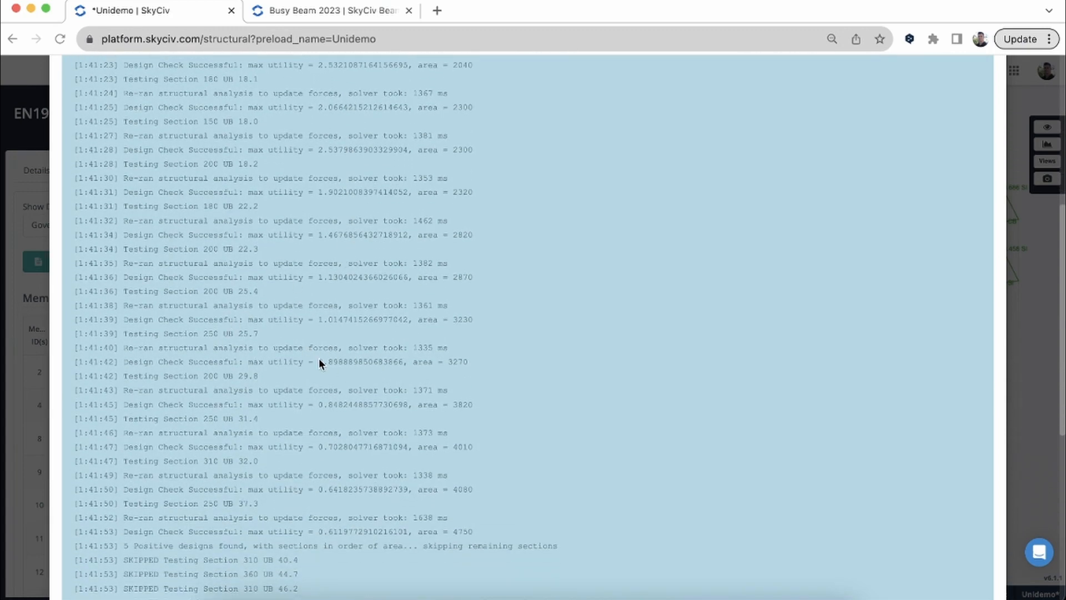
scroll(339, 354, down, 2)
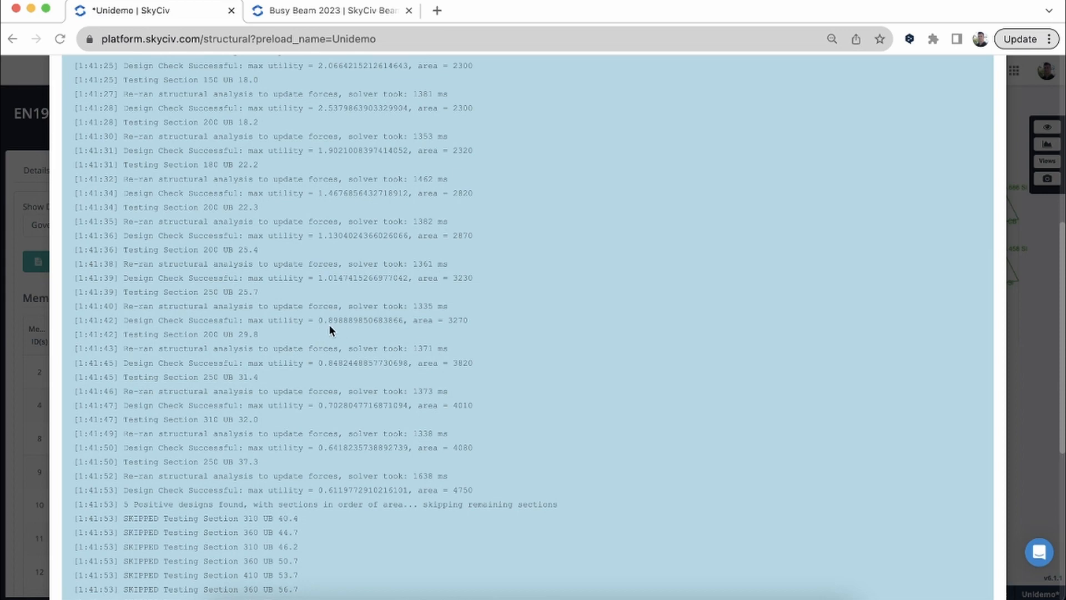
scroll(341, 329, down, 2)
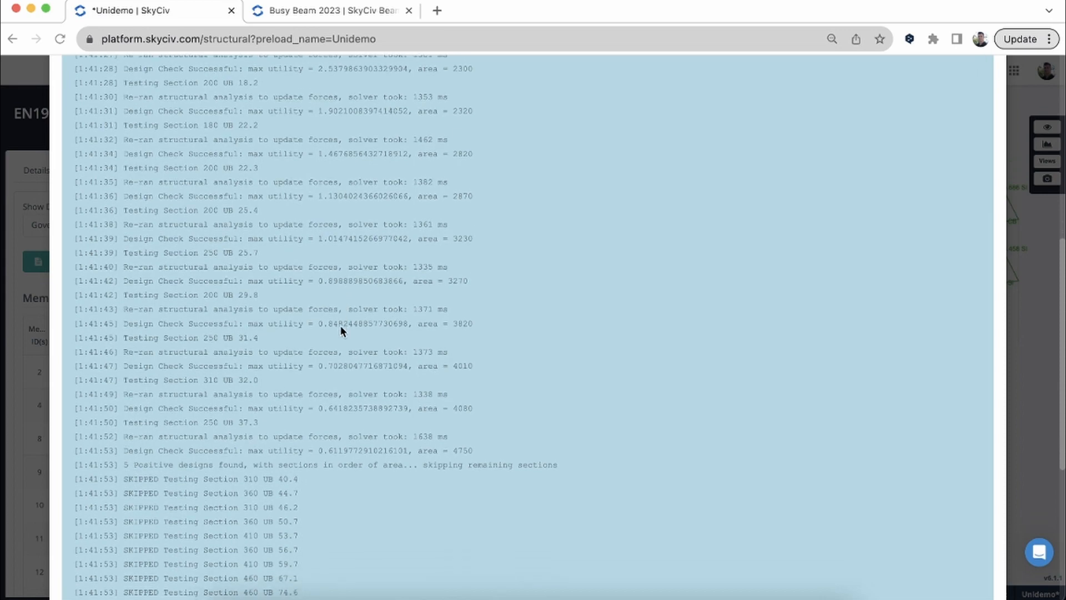
scroll(333, 310, down, 2)
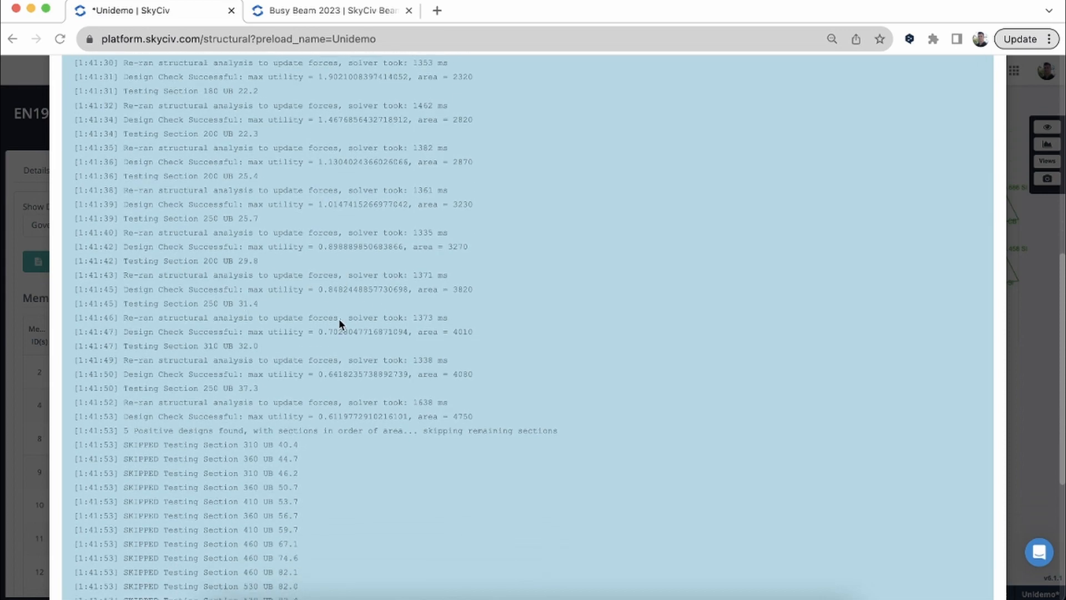
scroll(340, 323, down, 3)
scroll(350, 304, down, 3)
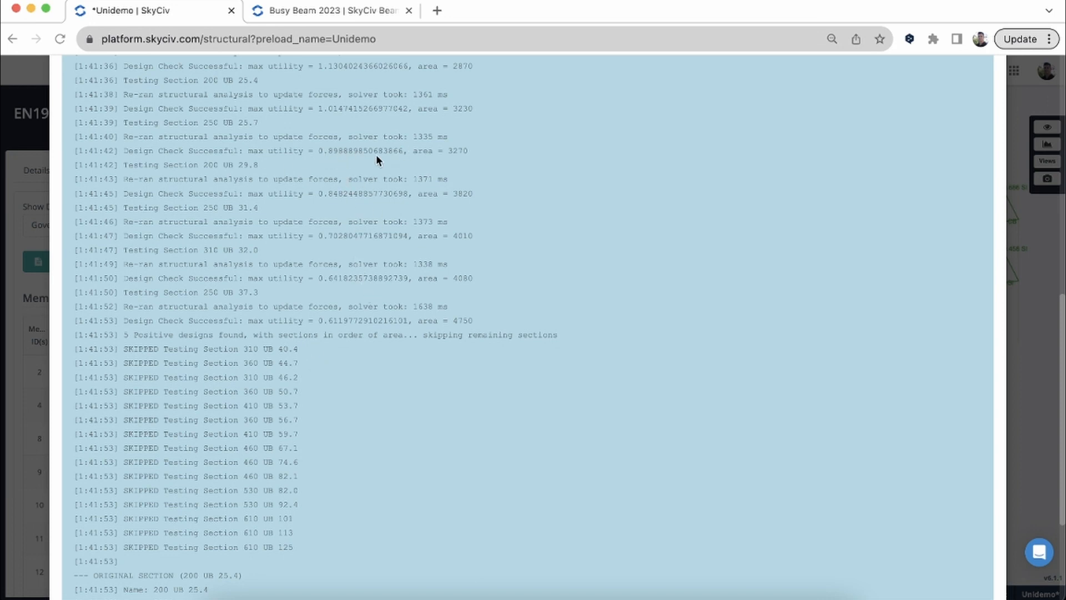
scroll(254, 391, down, 2)
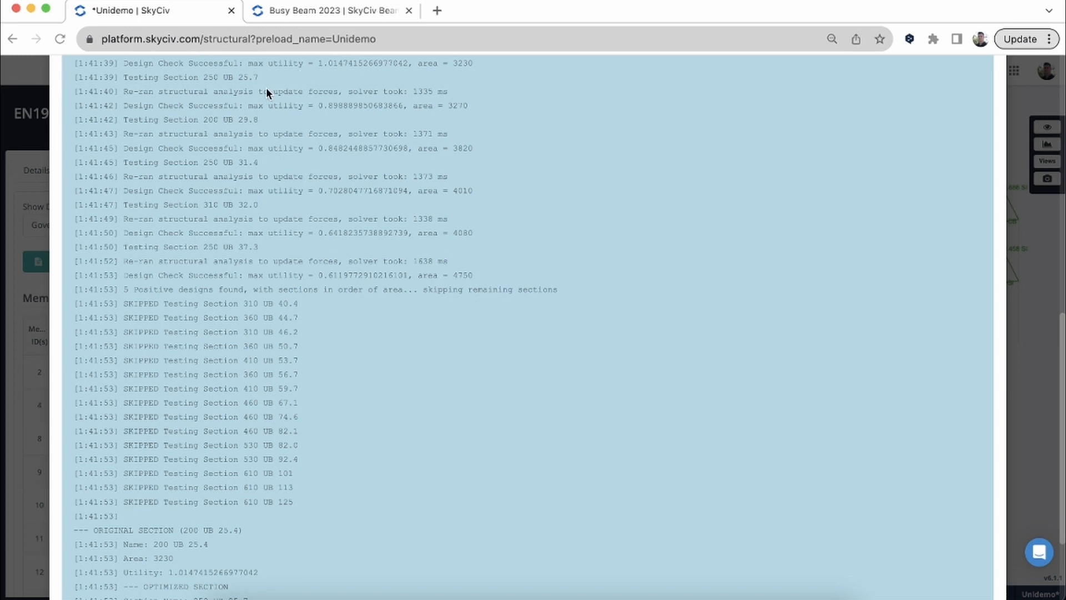
scroll(495, 234, down, 6)
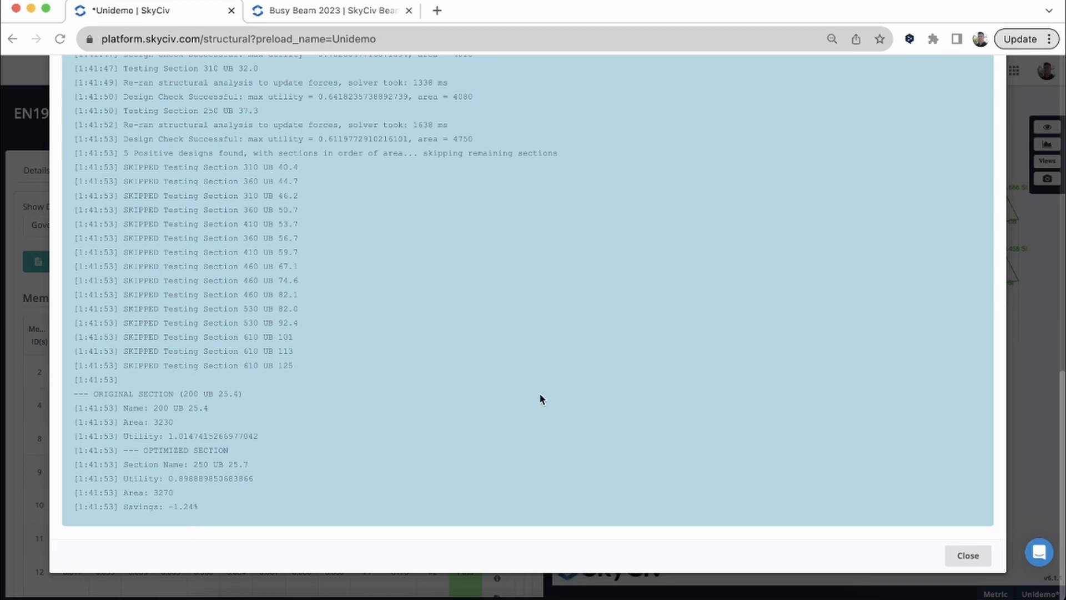
scroll(538, 392, up, 5)
scroll(538, 392, up, 8)
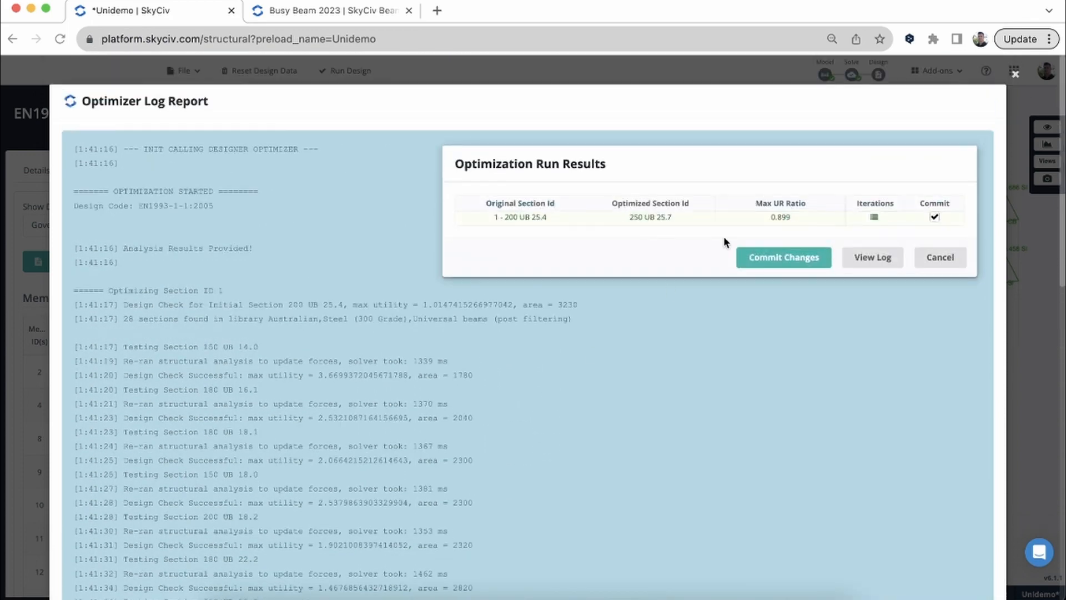
- Commit the optimized section 250 UB 25.7 to the model in place of 200 UB 25.4 and return to the design results
drag(592, 227, 558, 239)
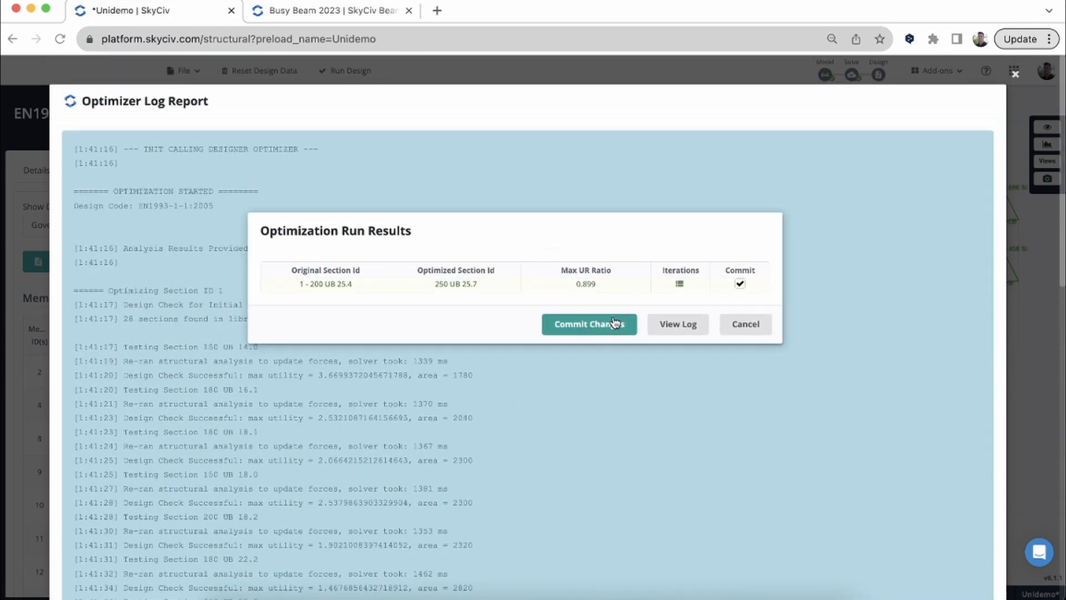
click(589, 325)
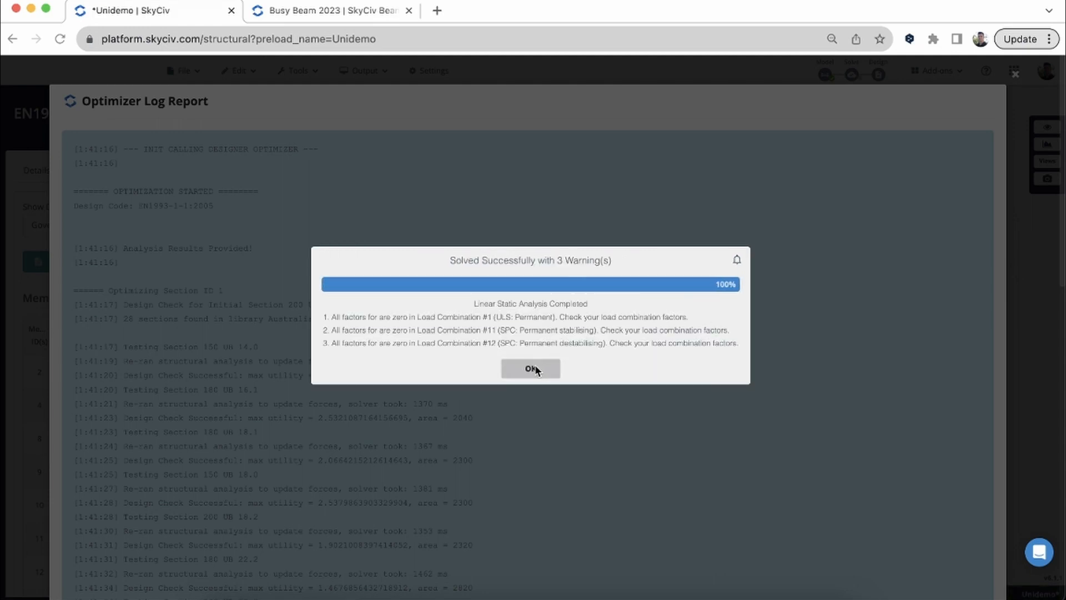
click(532, 368)
click(1016, 289)
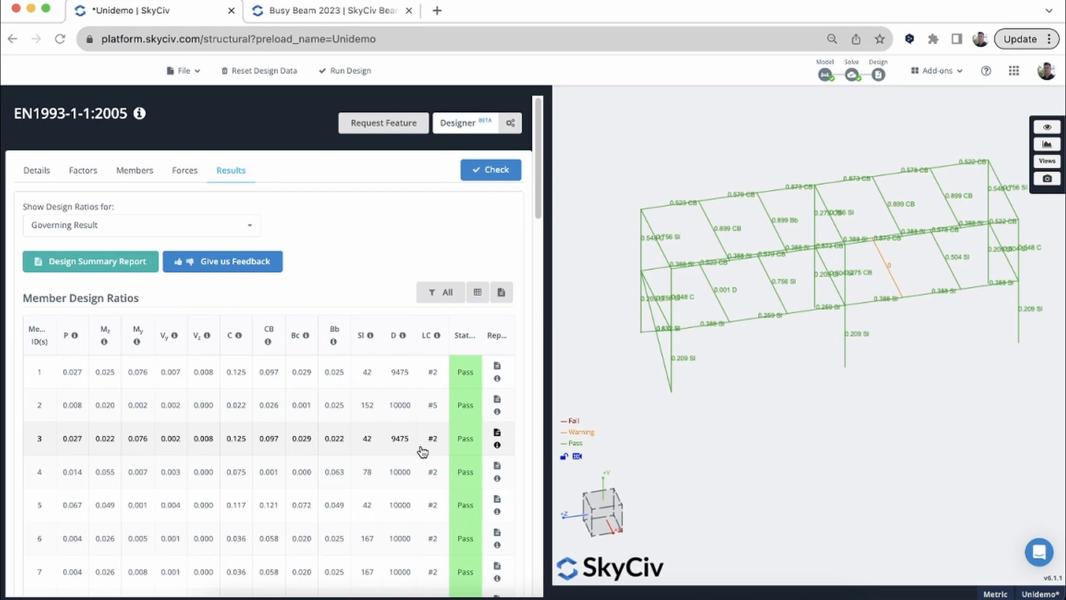
- Filter the member design ratios to section 250 UB 25.7 and inspect these members in the model
click(444, 292)
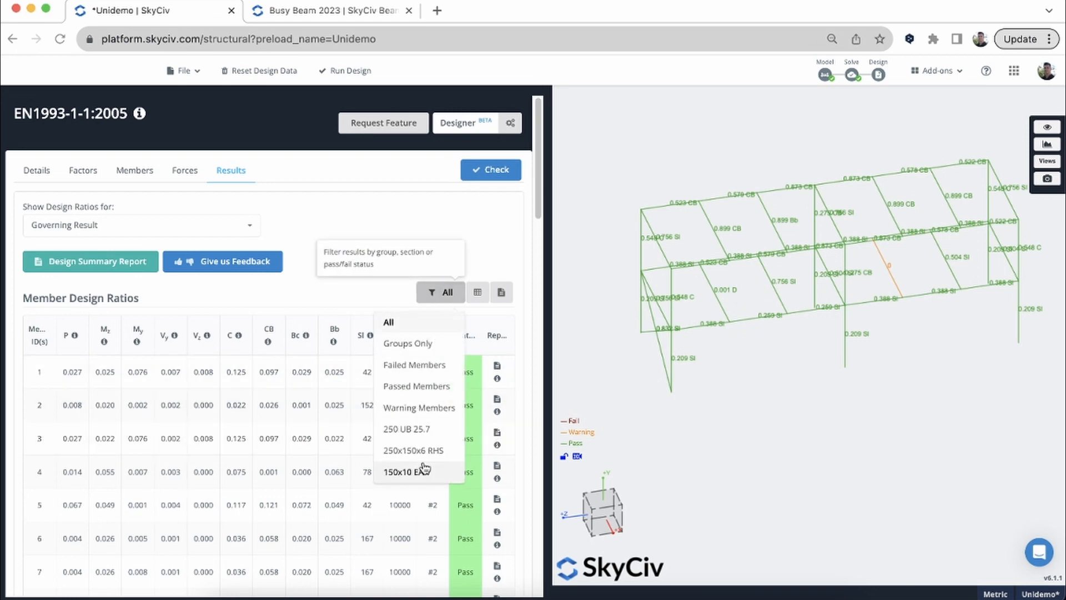
click(418, 431)
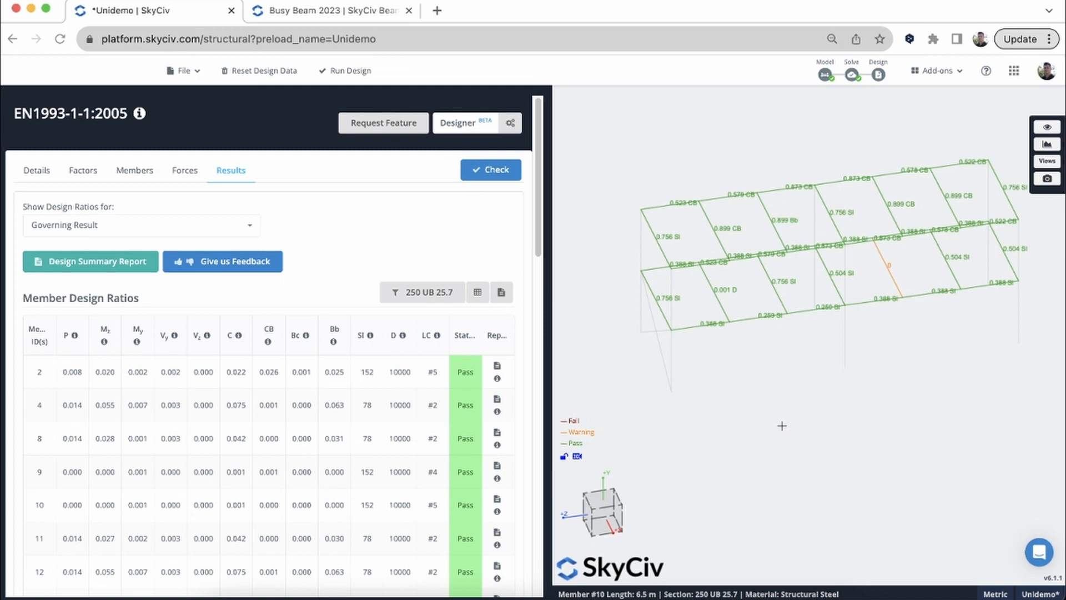
mouse_move(775, 425)
mouse_down()
mouse_move(798, 421)
mouse_move(787, 422)
mouse_up()
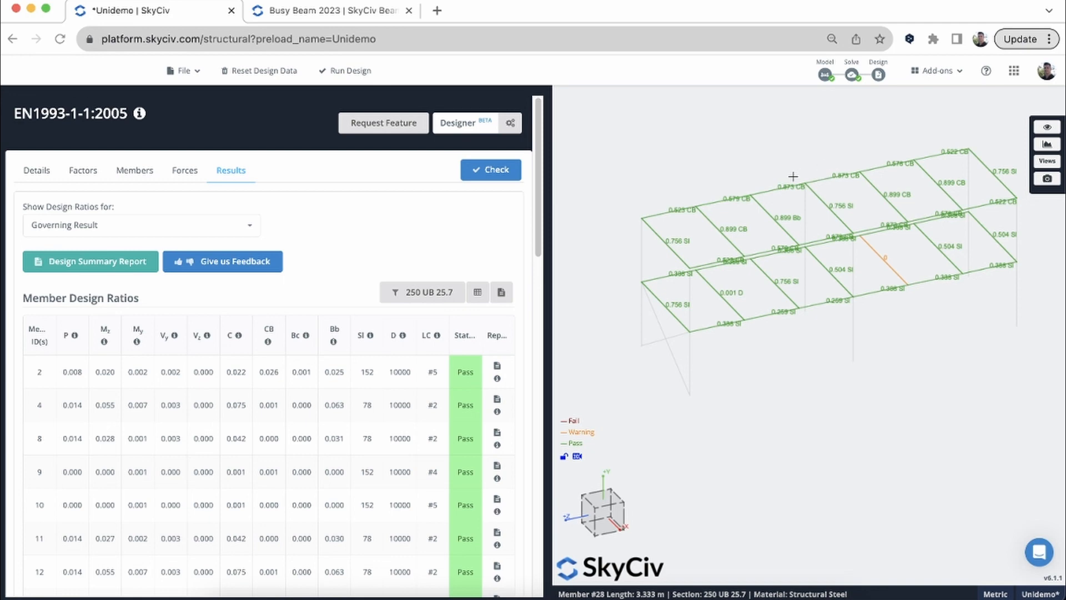
drag(766, 162, 753, 154)
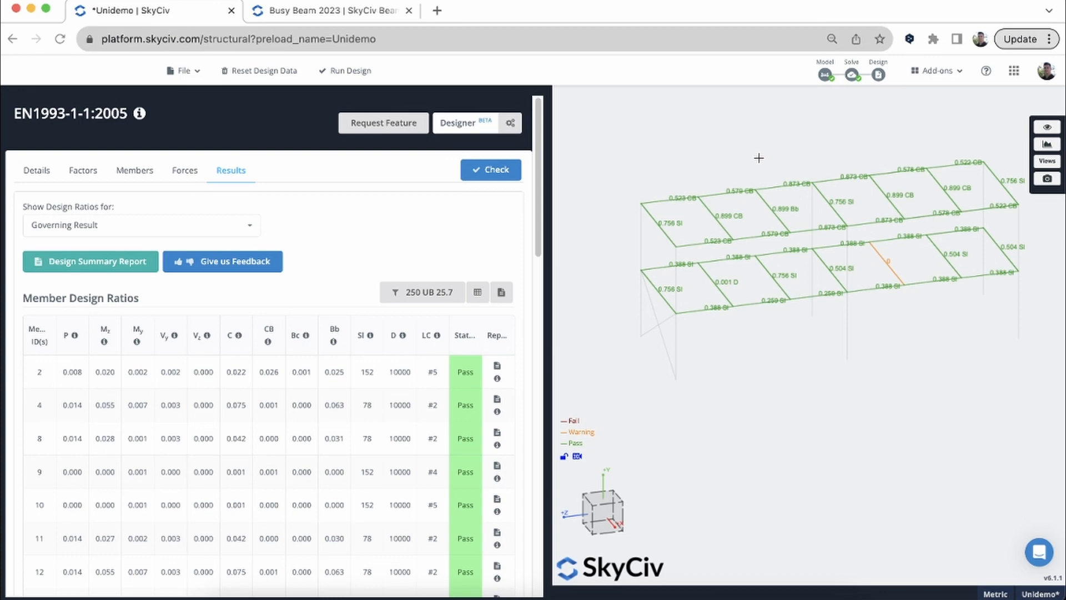
- Return to the structural model without saving the design data and view its center of gravity and total structure mass
click(826, 74)
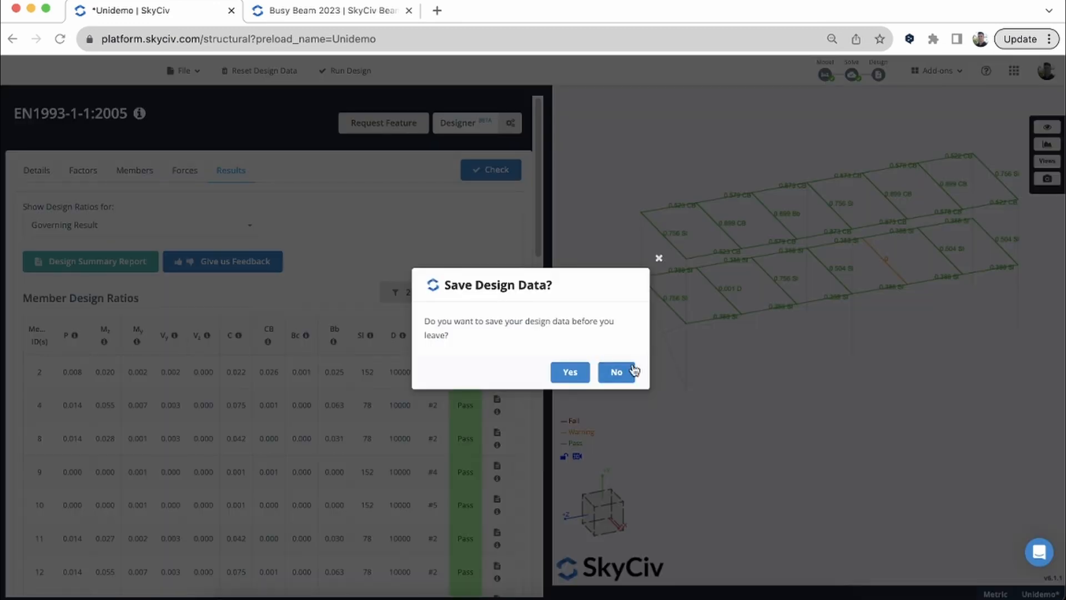
click(616, 372)
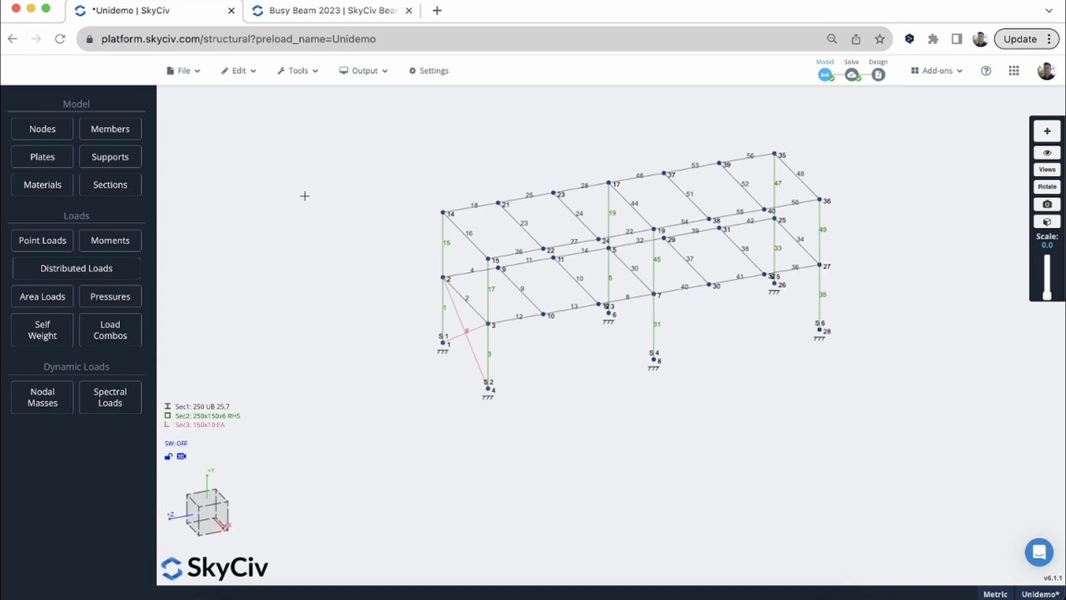
click(298, 77)
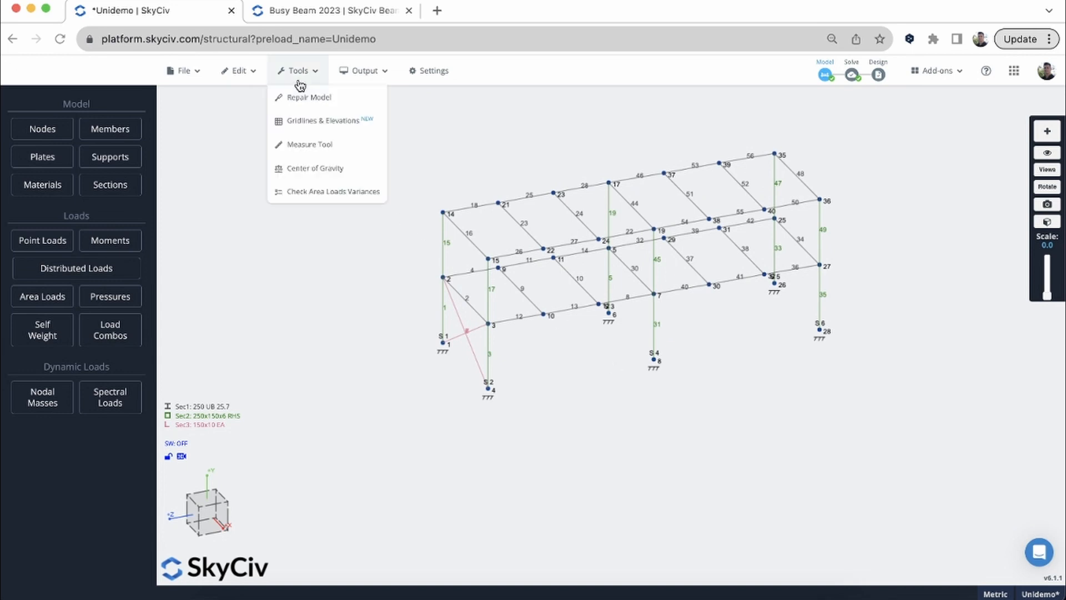
click(320, 169)
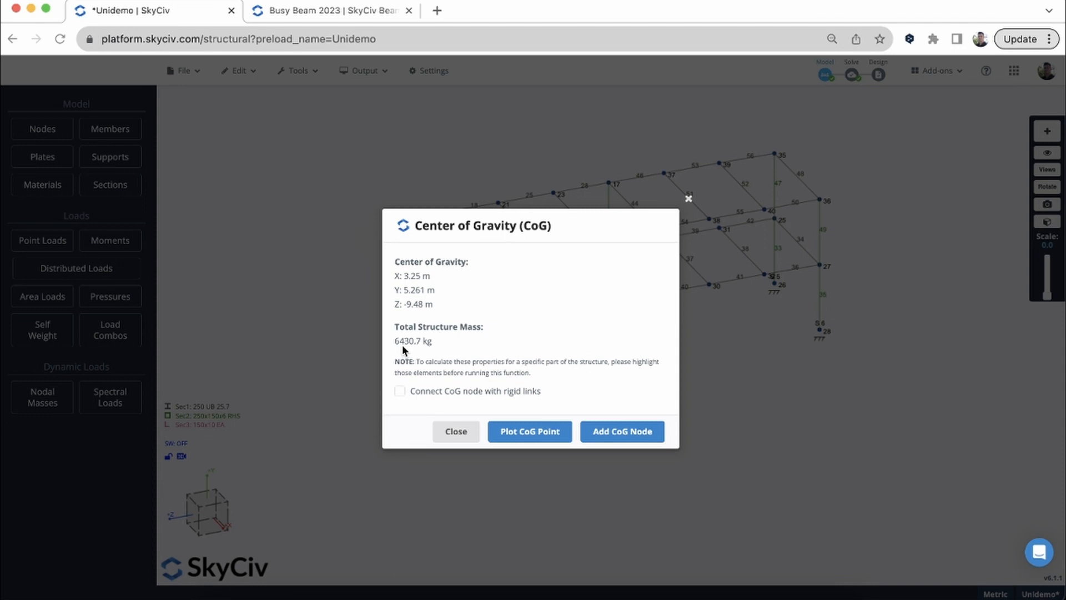
click(450, 432)
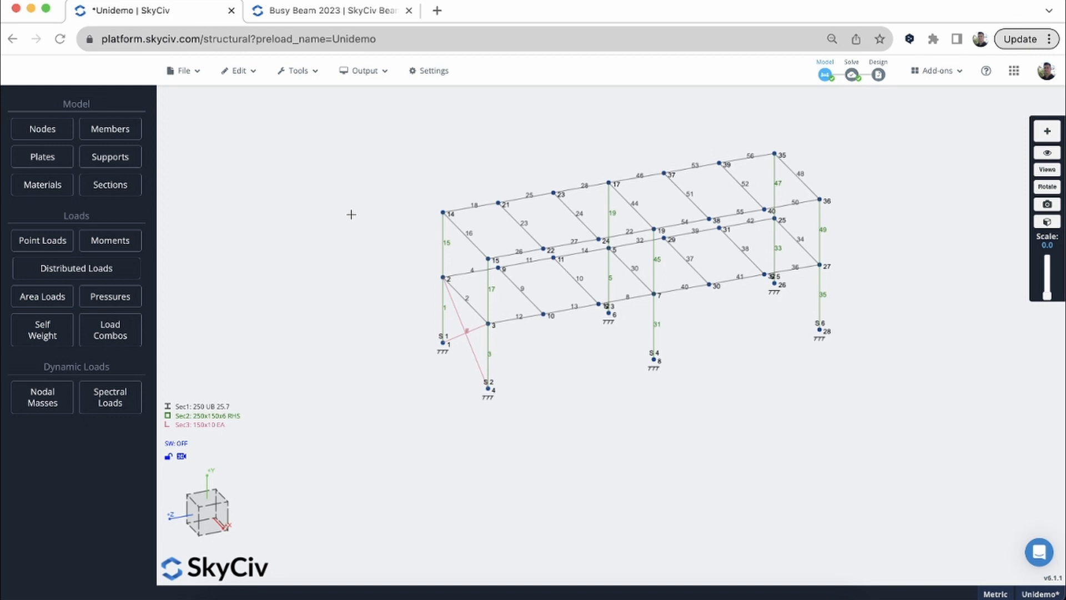
- Switch to the Busy Beam 2023 model and open its section in the Section Builder's database shapes
click(324, 16)
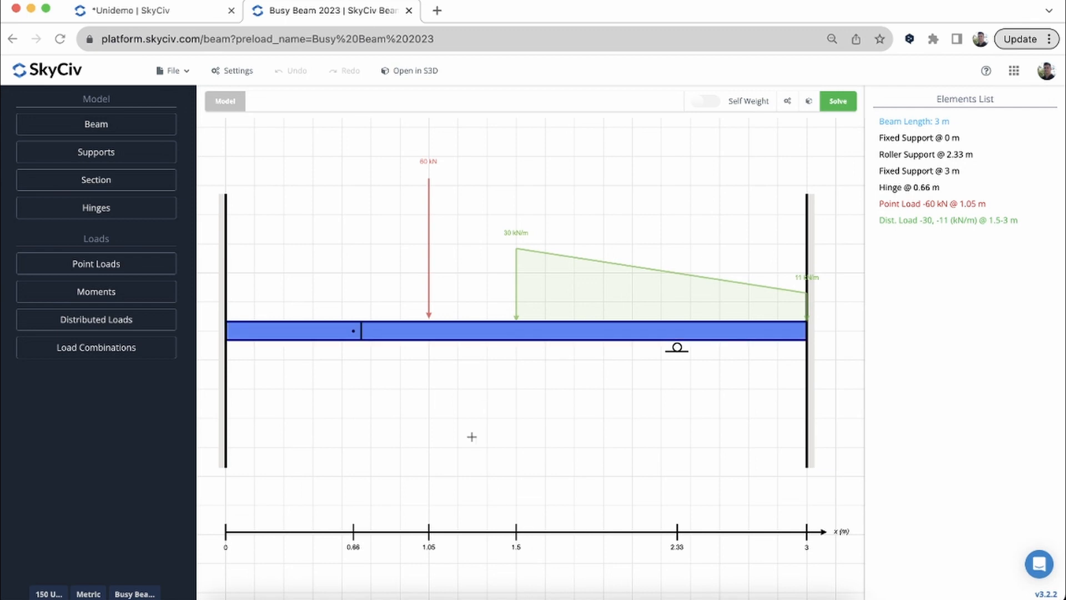
click(85, 180)
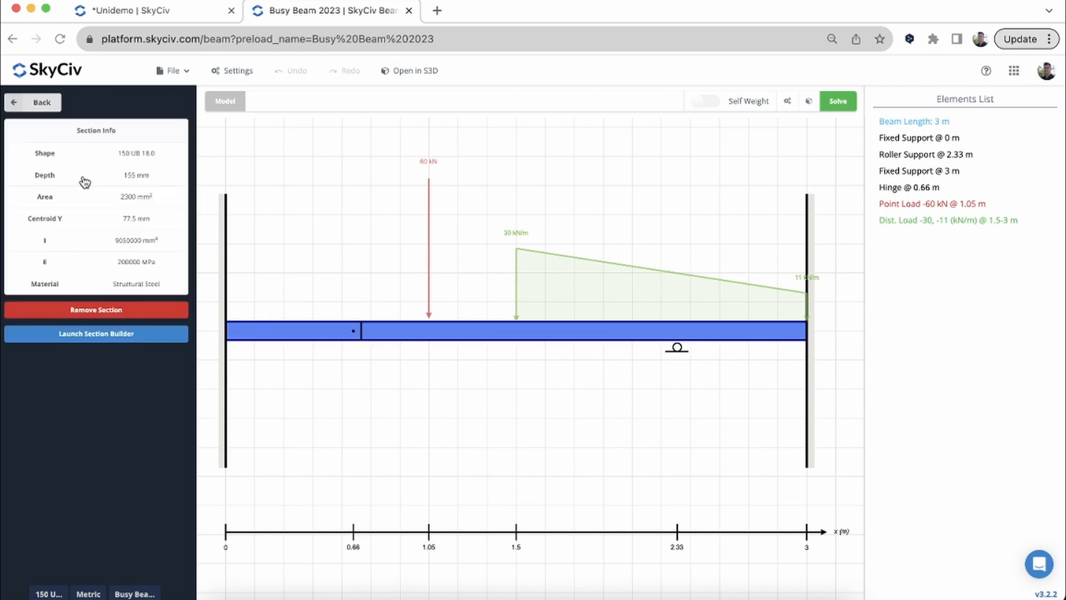
click(108, 343)
click(116, 138)
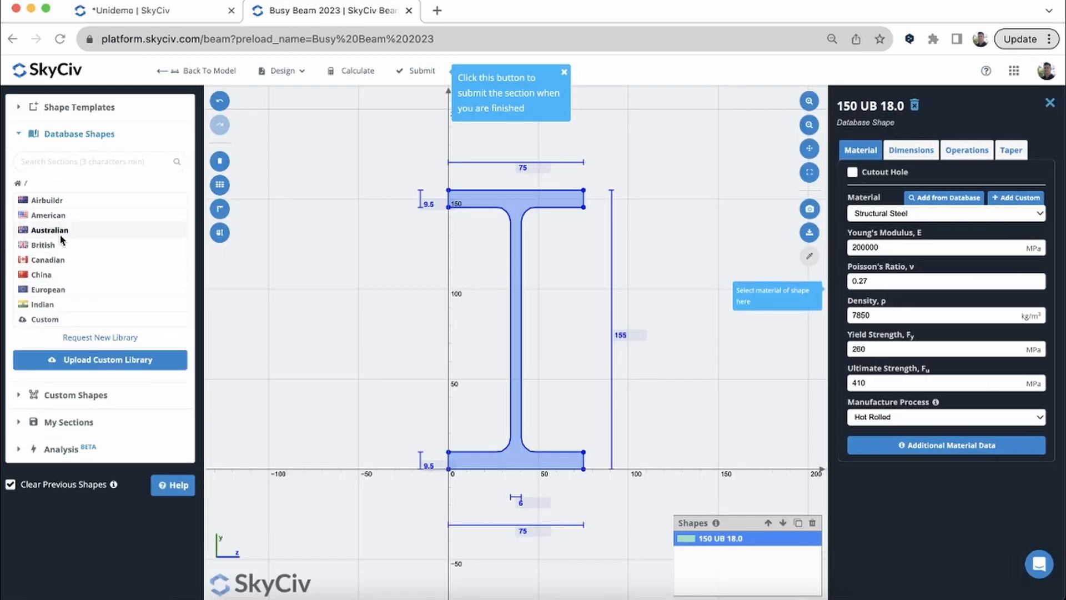
- Replace the beam's section with HS102x102x13 from the Canadian CISC square HSS library and submit it to the model
click(59, 260)
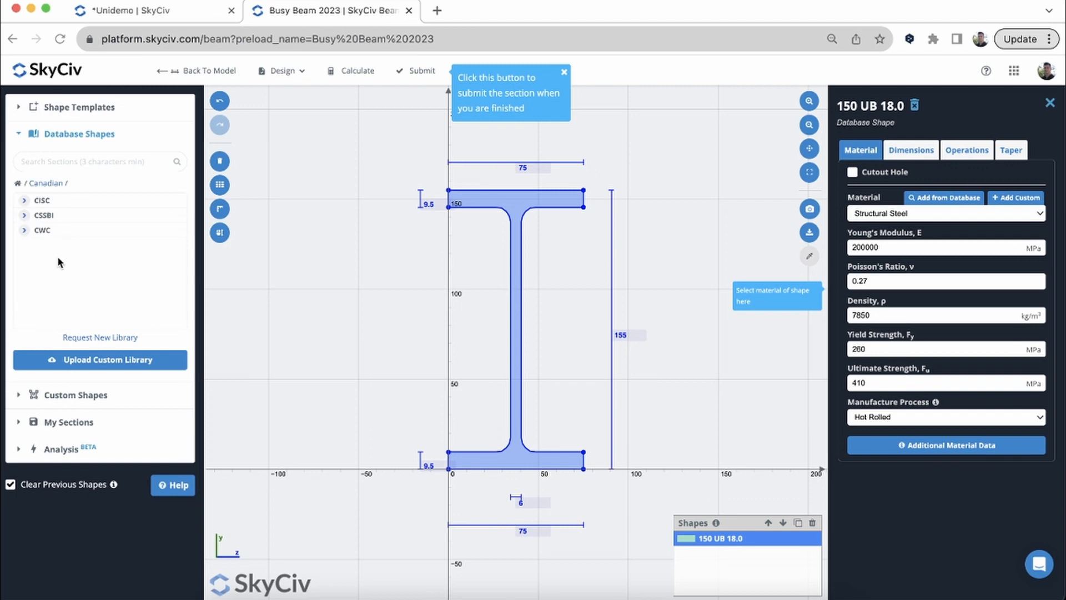
click(66, 203)
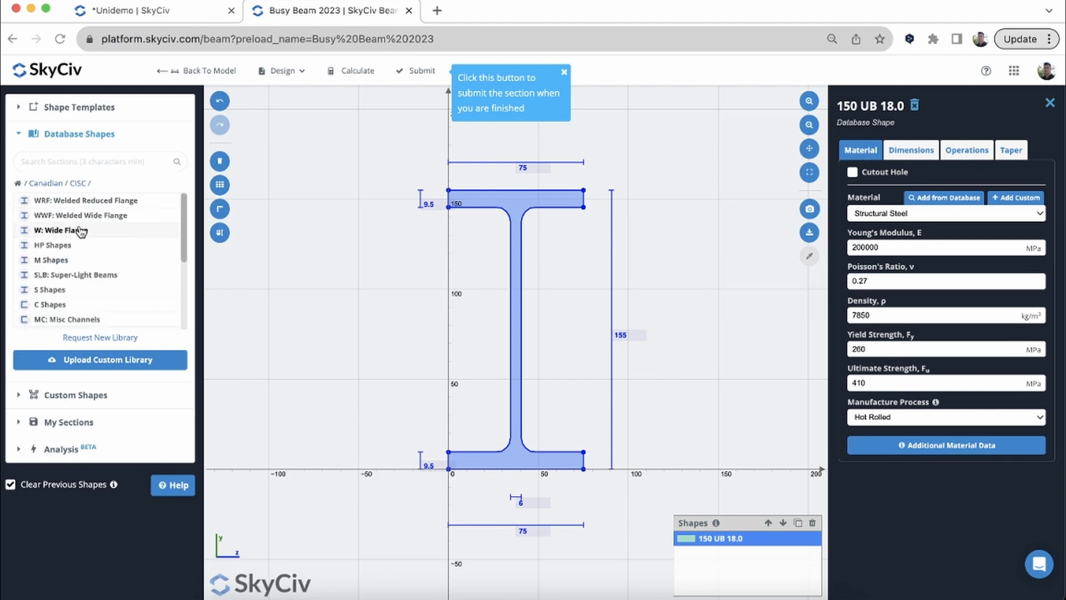
scroll(81, 231, down, 3)
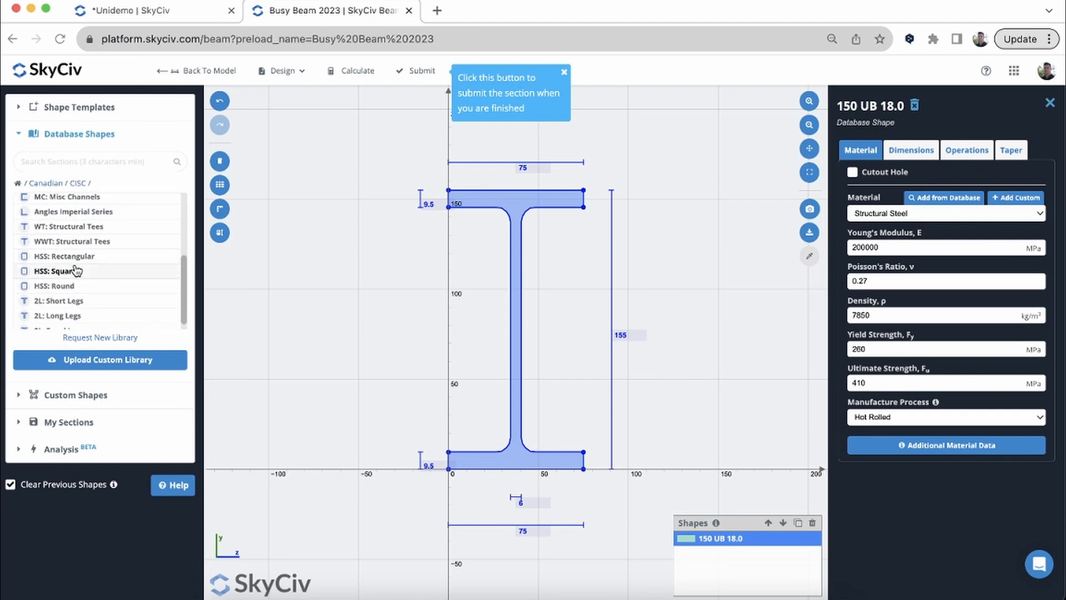
click(76, 269)
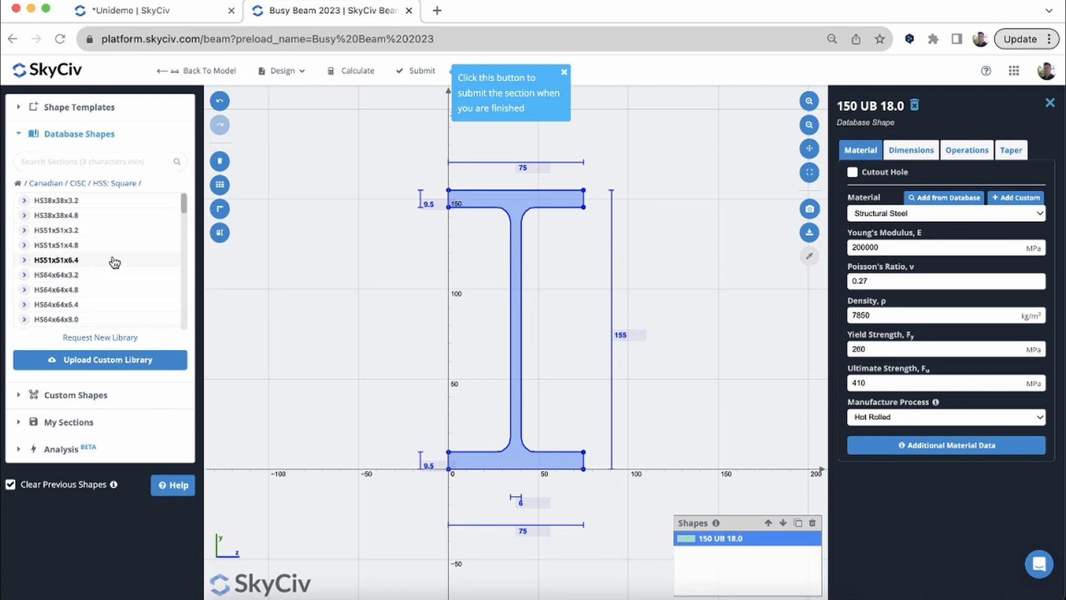
scroll(113, 262, down, 5)
scroll(114, 262, up, 5)
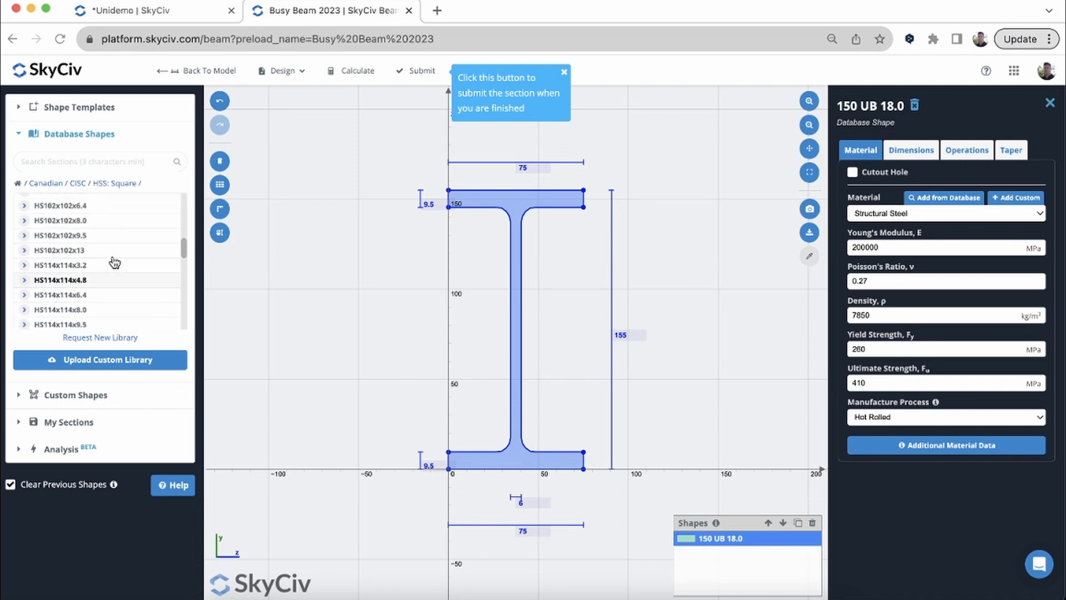
click(113, 256)
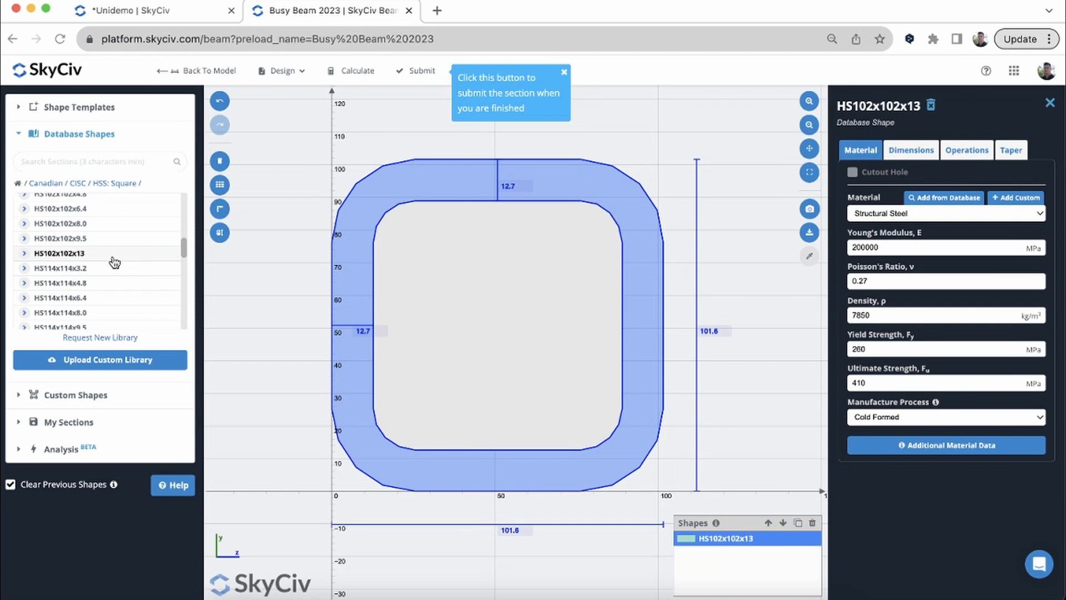
scroll(114, 262, down, 3)
click(403, 69)
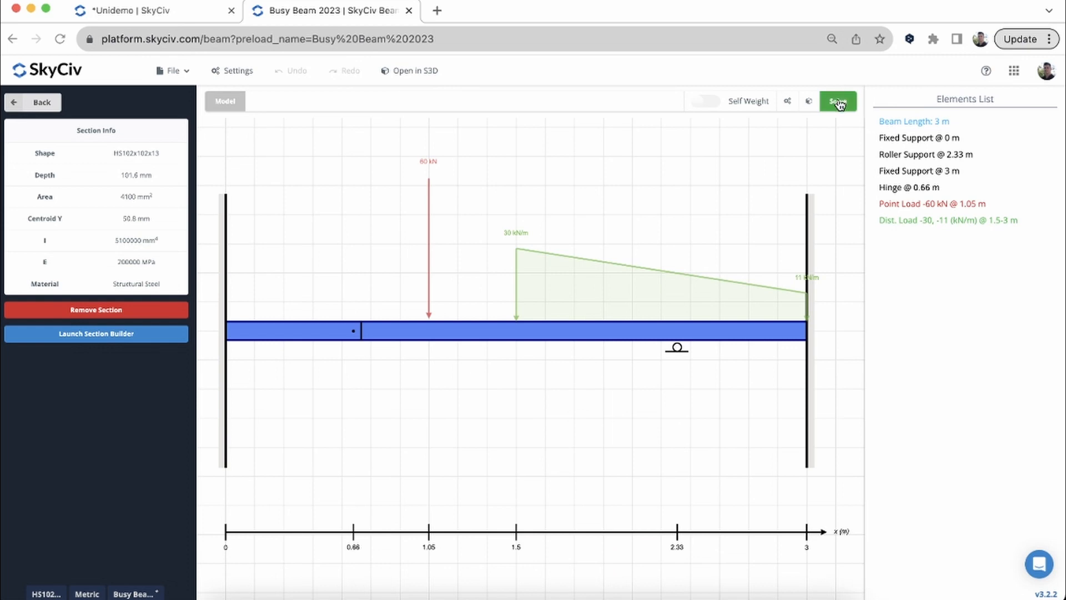
- Solve the beam and run its CSA S16-14 design check, viewing the moment and deflection results
click(838, 102)
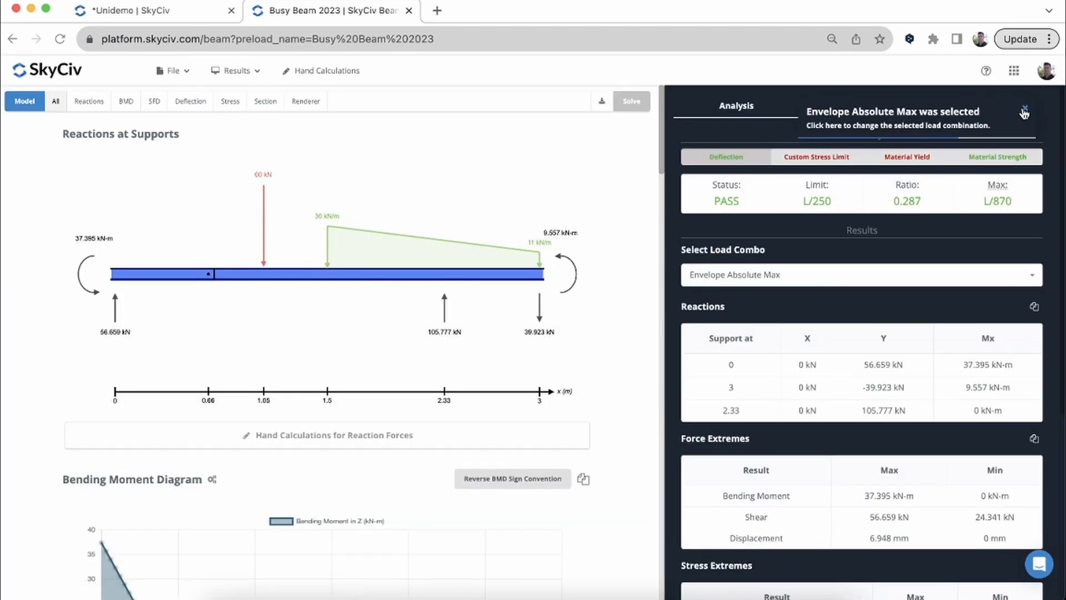
click(1023, 111)
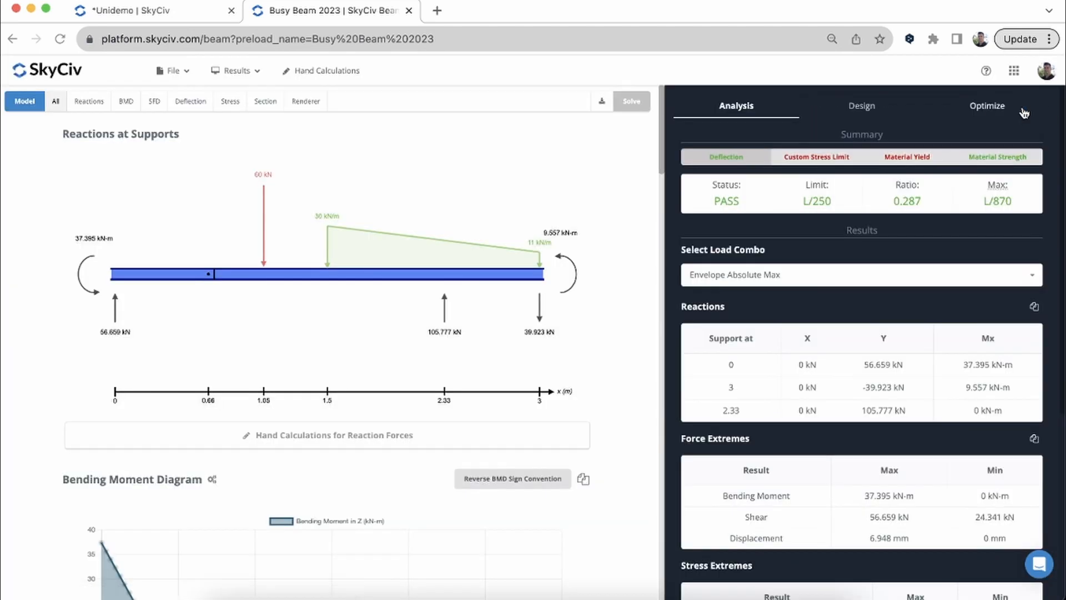
click(847, 108)
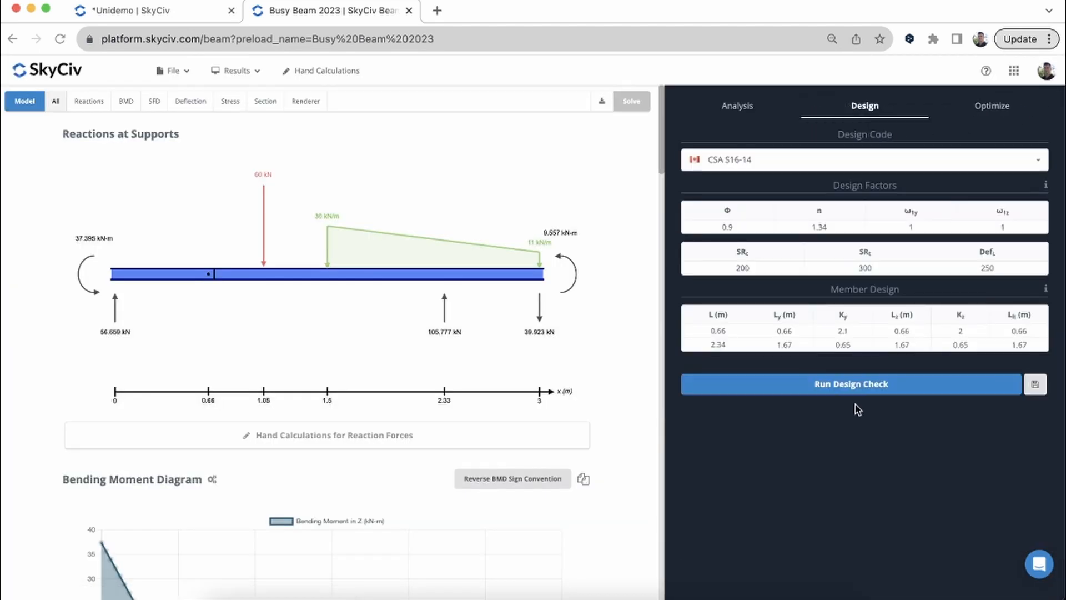
click(854, 386)
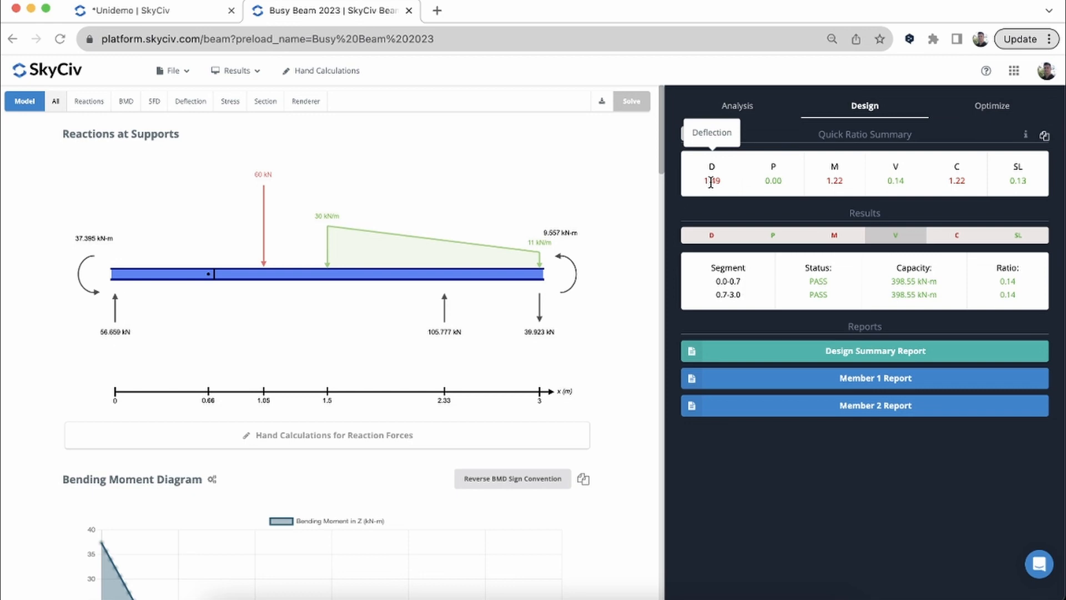
click(844, 241)
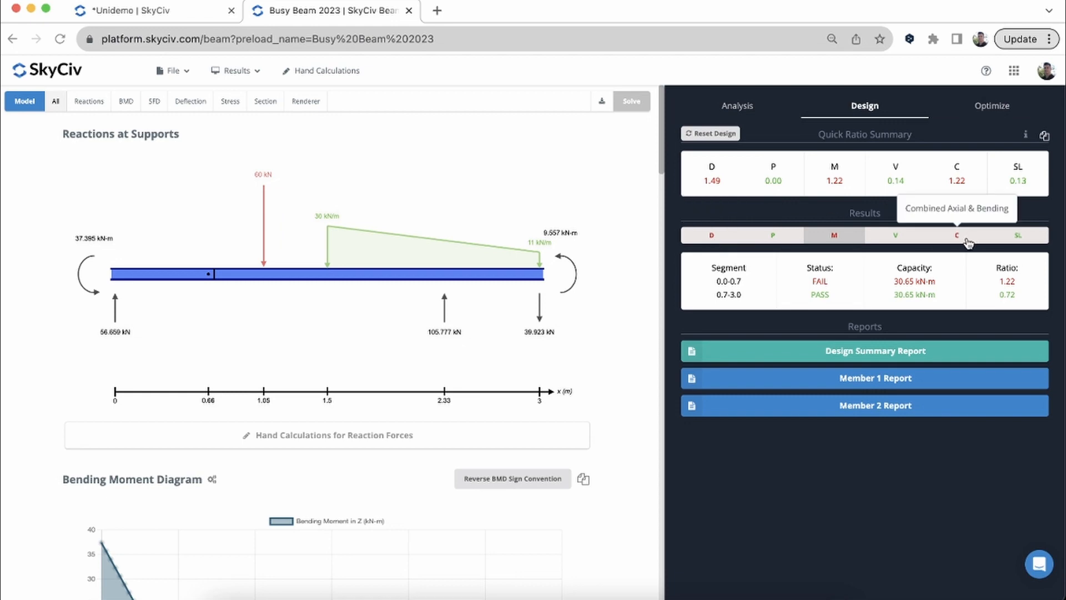
click(720, 238)
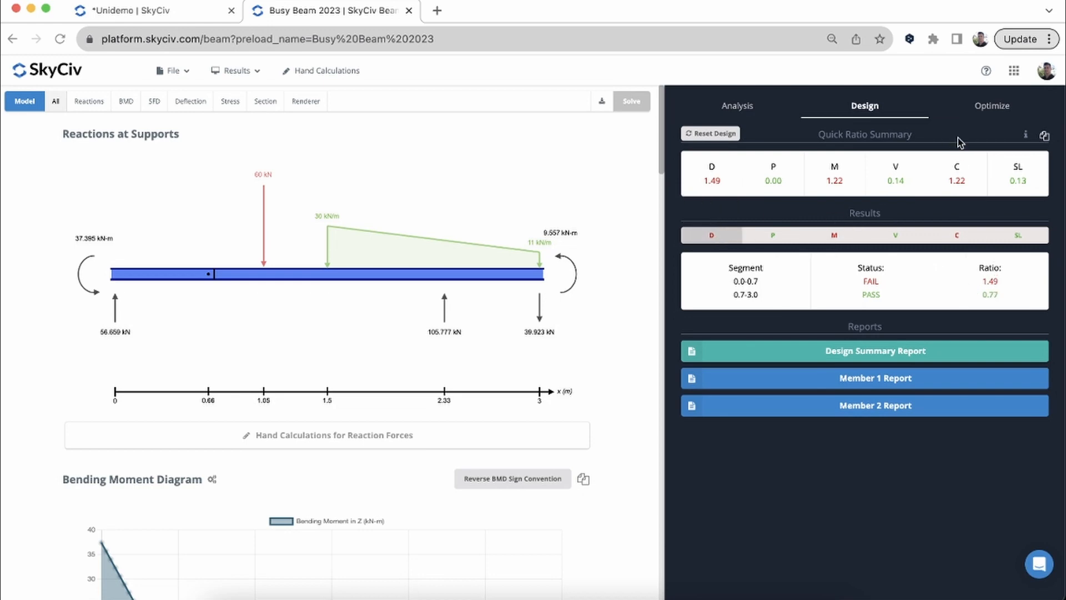
- Set the section optimizer's maximum utility ratio to 1 for all sections in the current library
click(988, 108)
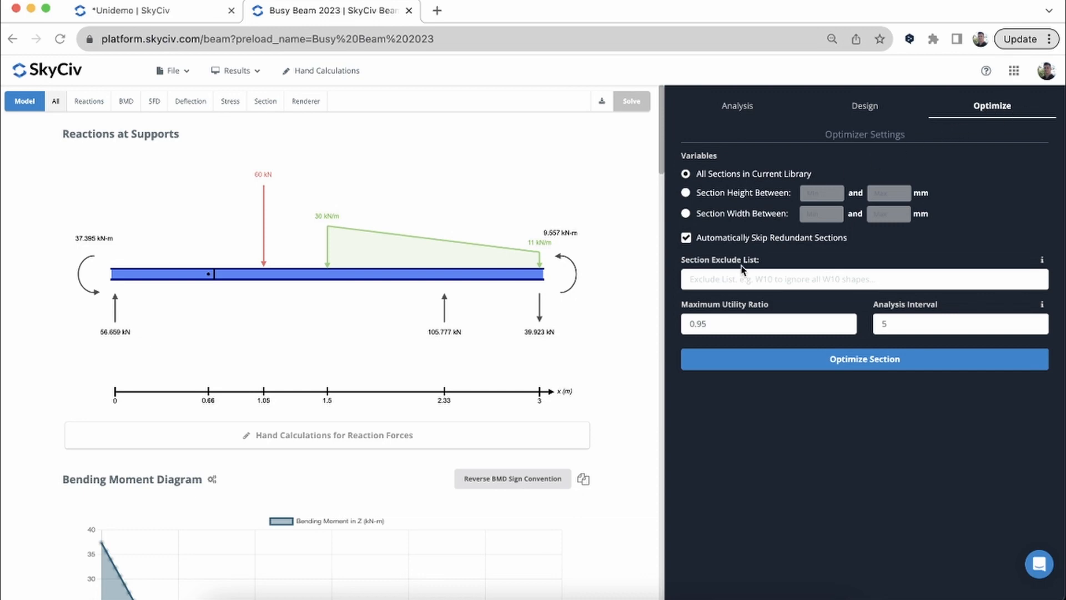
click(734, 322)
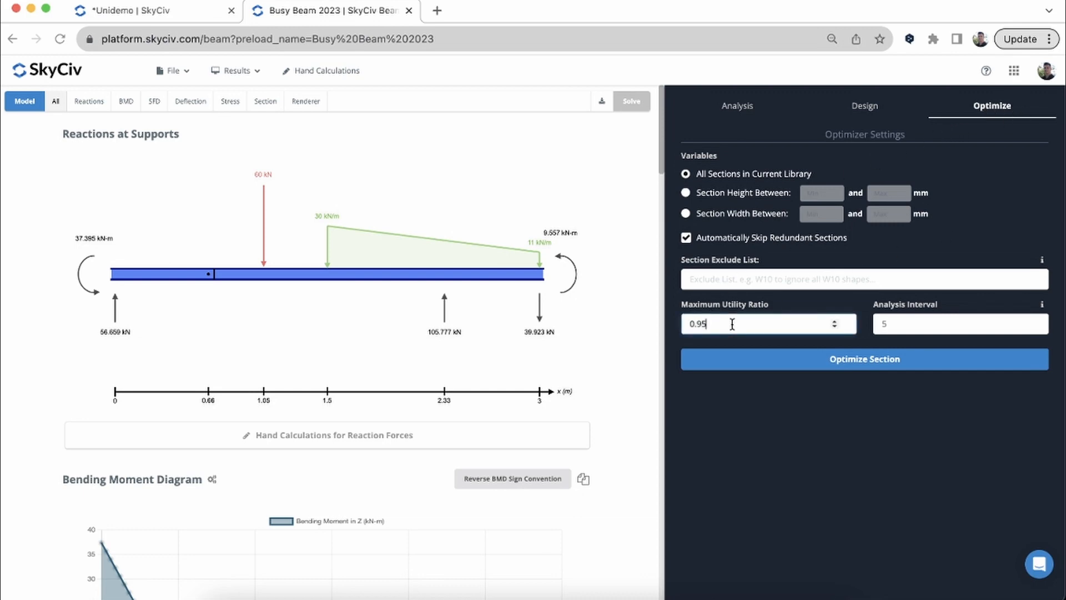
key(BackSpace)
text(6)
key(BackSpace)
text(8)
key(Up)
- Set the optimizer's analysis interval to 1 and optimize the beam section
click(911, 323)
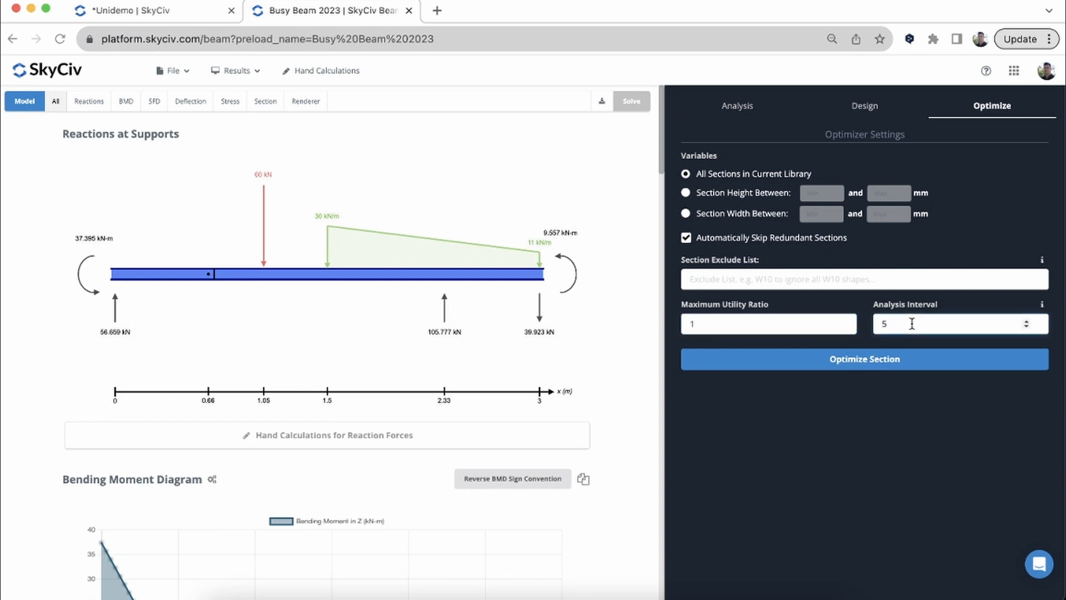
key(BackSpace)
text(3)
key(Down)
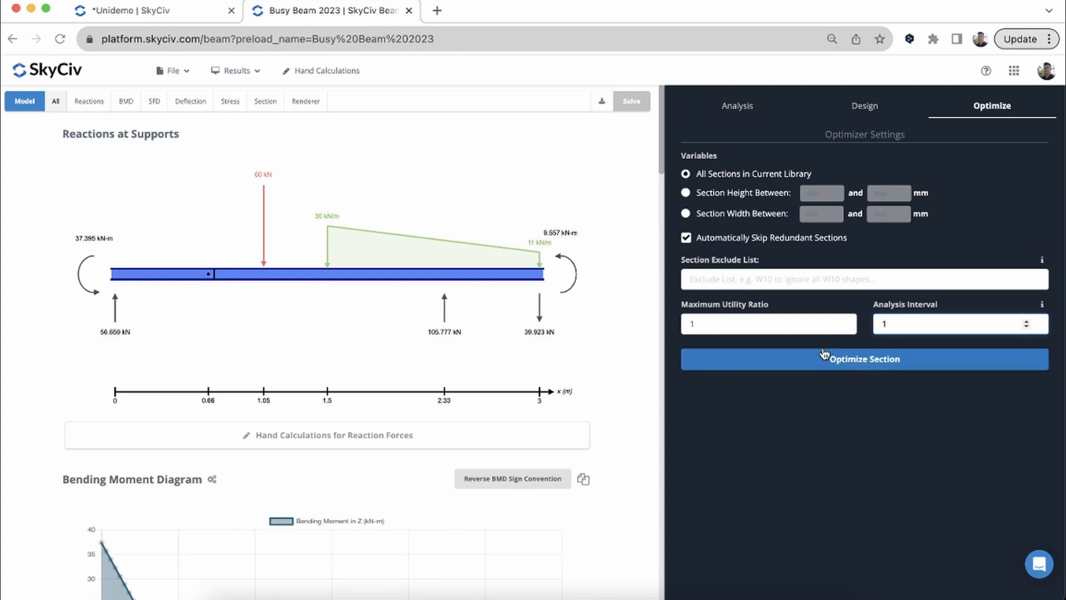
click(383, 272)
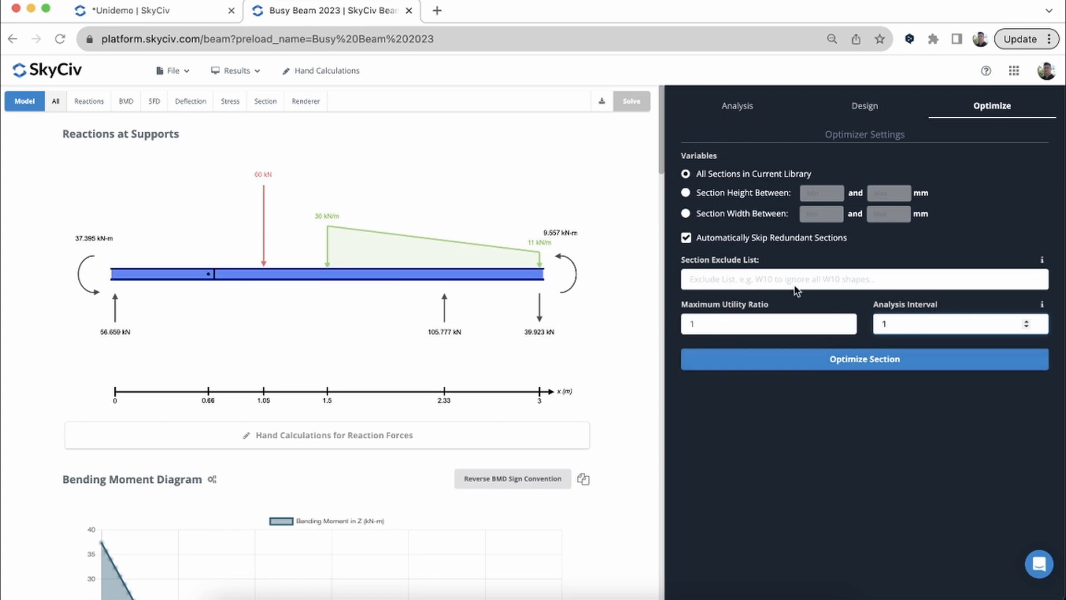
click(778, 362)
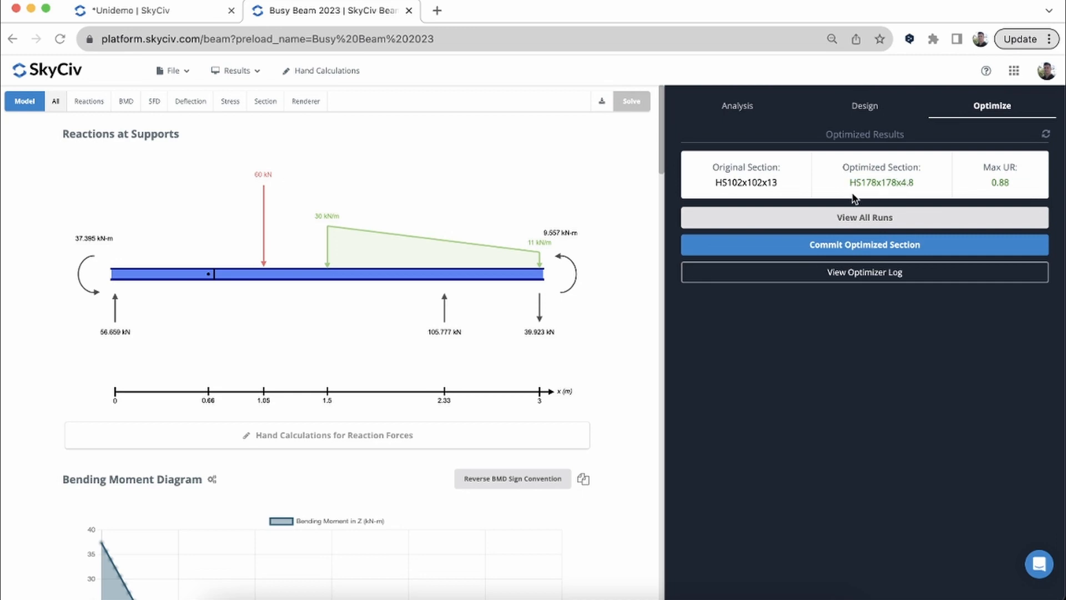
- Examine all optimizer runs, sorting them by minimum cross area and by ascending maximum utility ratio
click(855, 217)
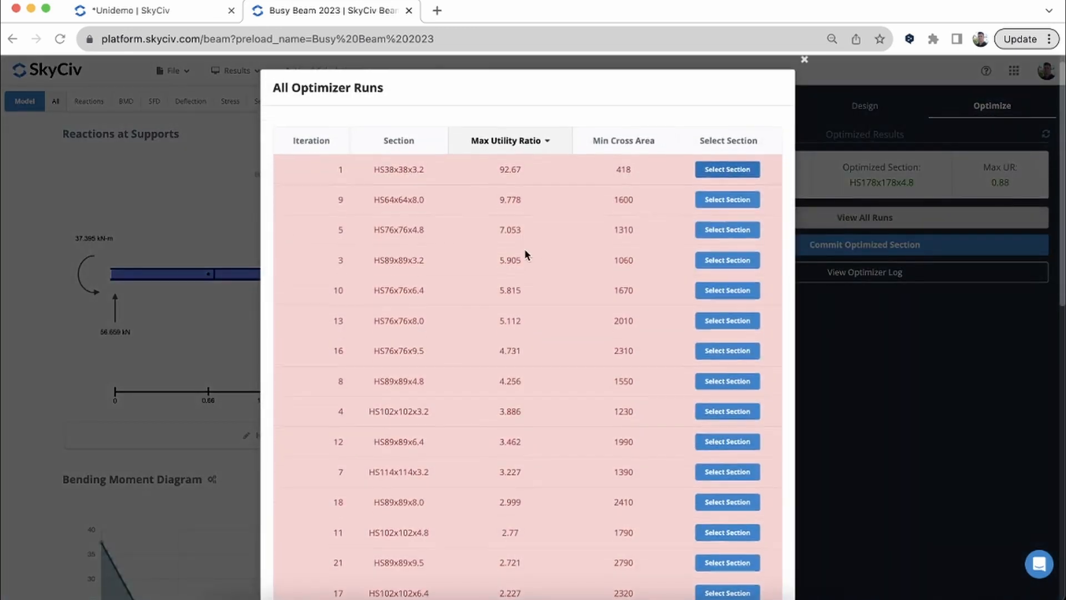
click(641, 142)
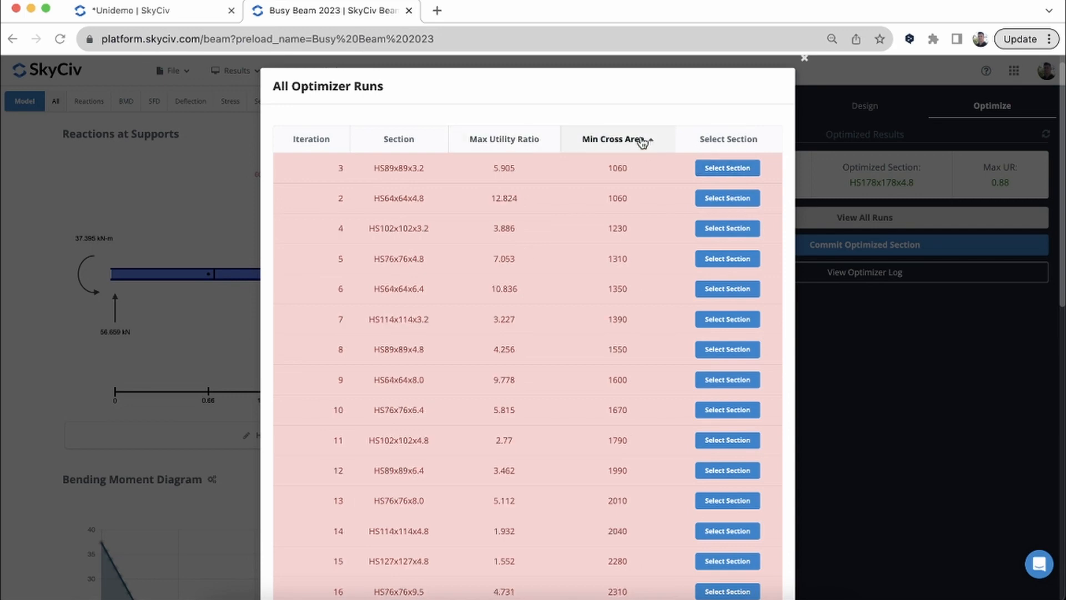
click(536, 142)
scroll(547, 248, up, 1)
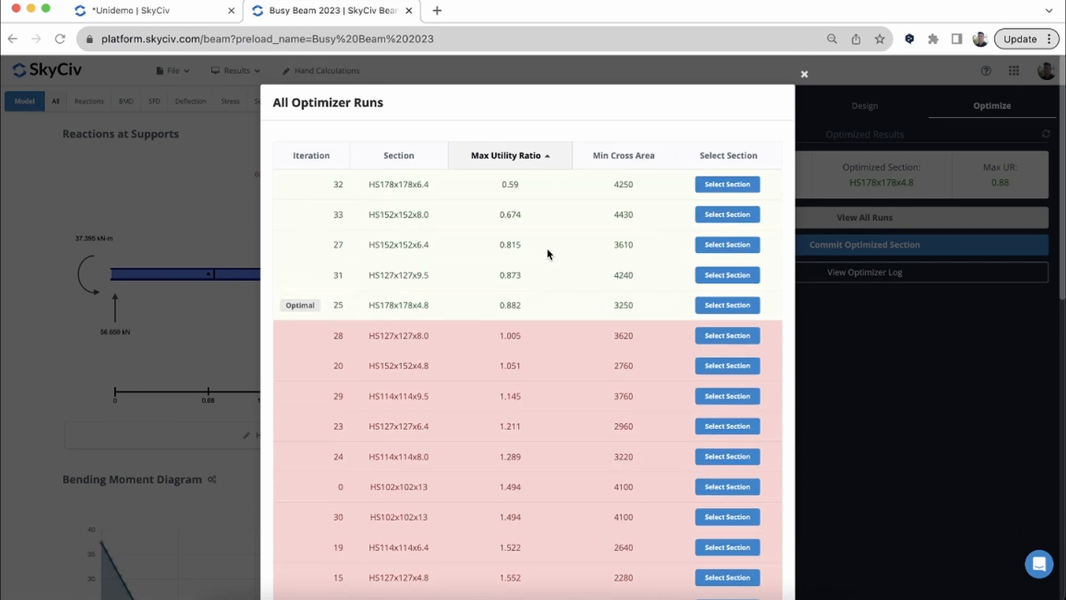
scroll(517, 192, down, 2)
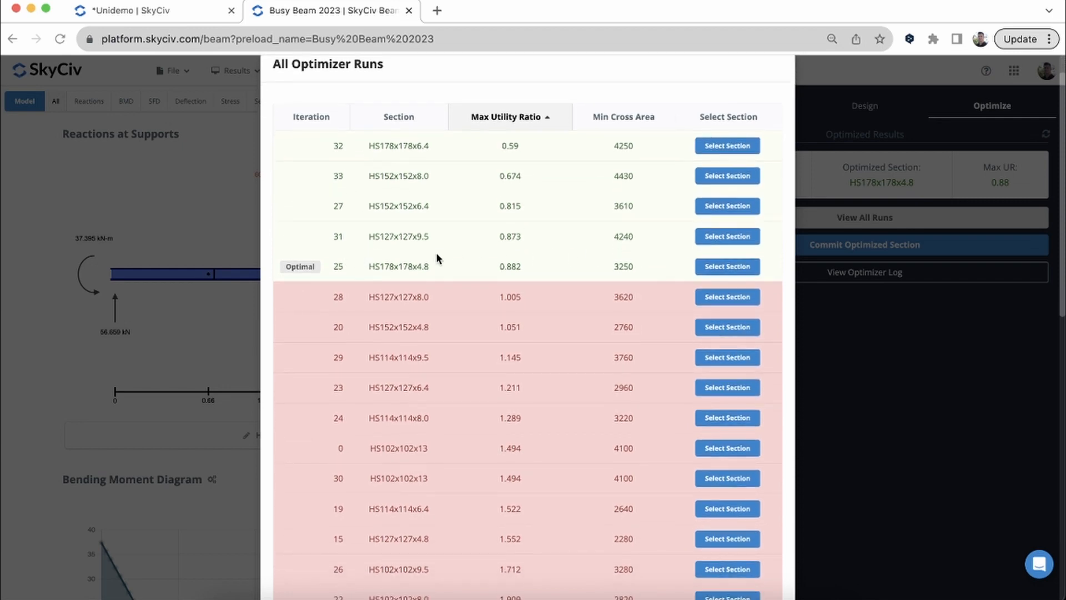
scroll(565, 266, down, 2)
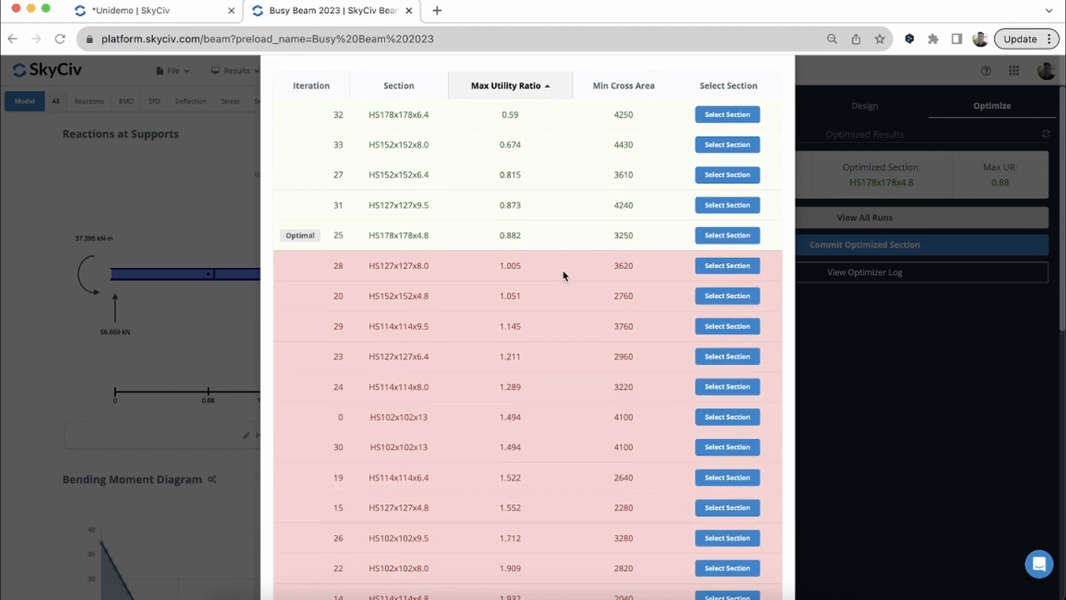
scroll(538, 288, down, 2)
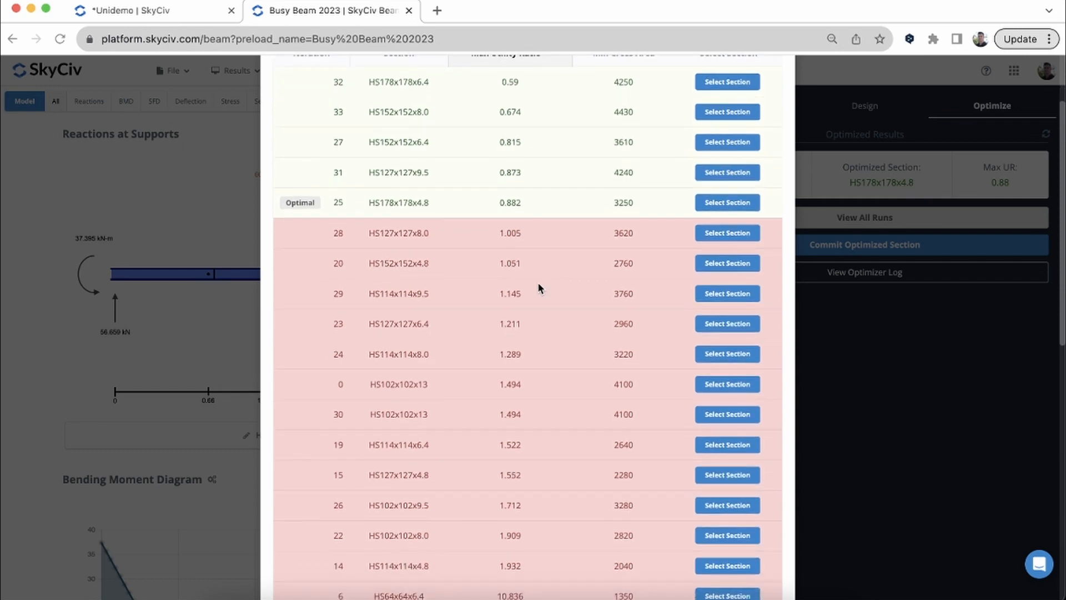
scroll(531, 233, up, 1)
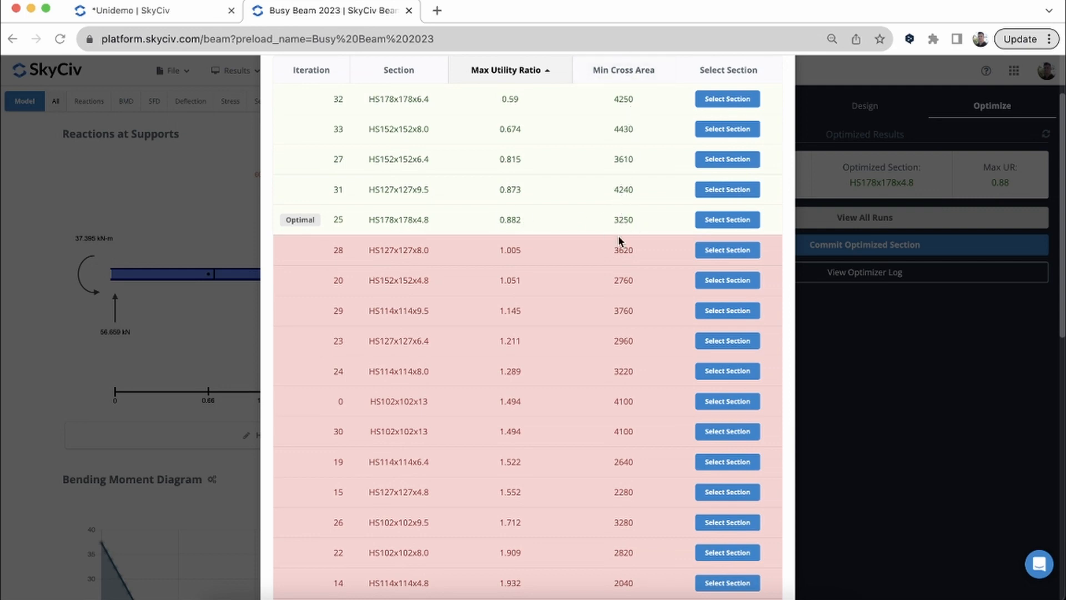
scroll(609, 218, down, 7)
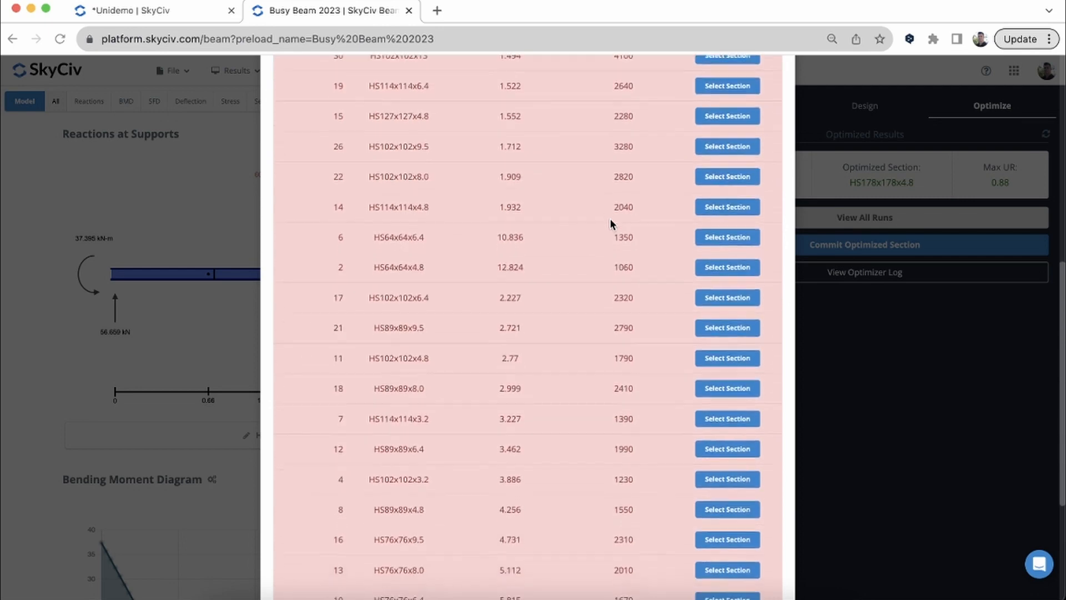
scroll(610, 218, up, 10)
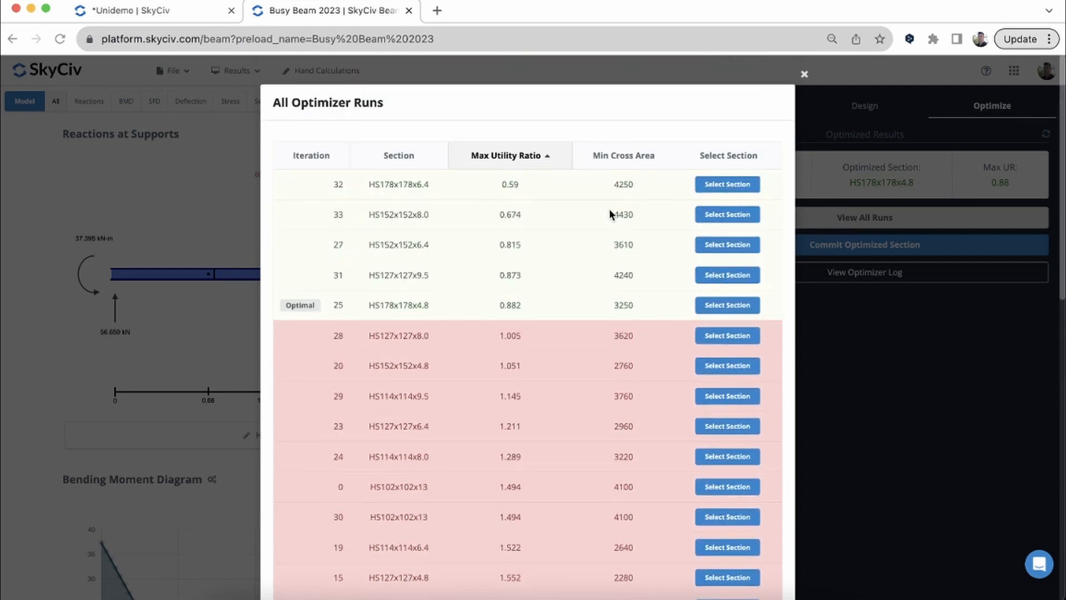
- Commit the optimal HS178x178x4.8 section to the beam and rerun the design check on it
click(739, 306)
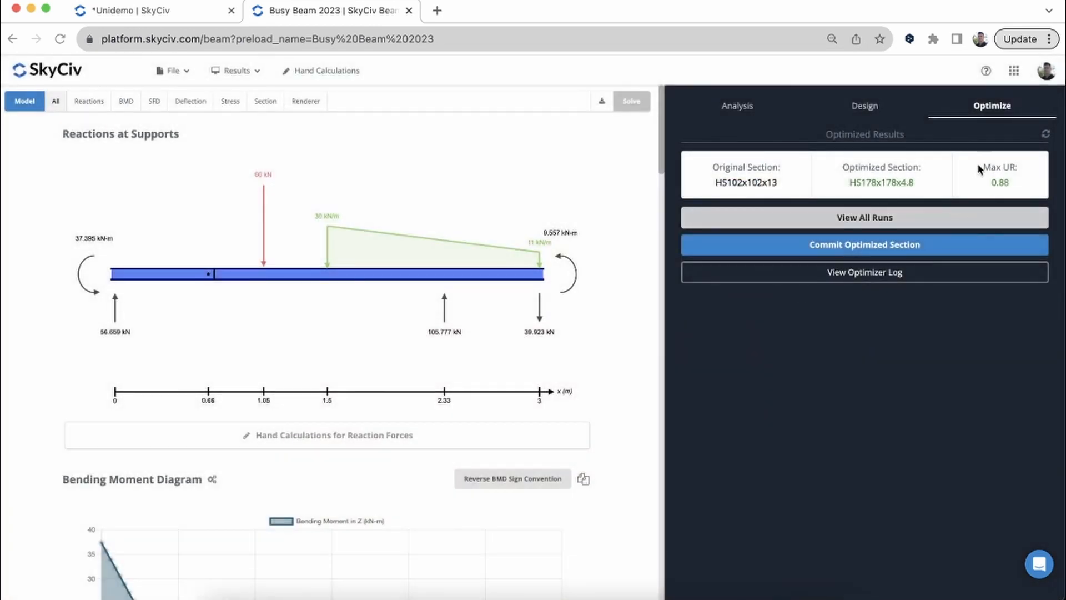
click(854, 246)
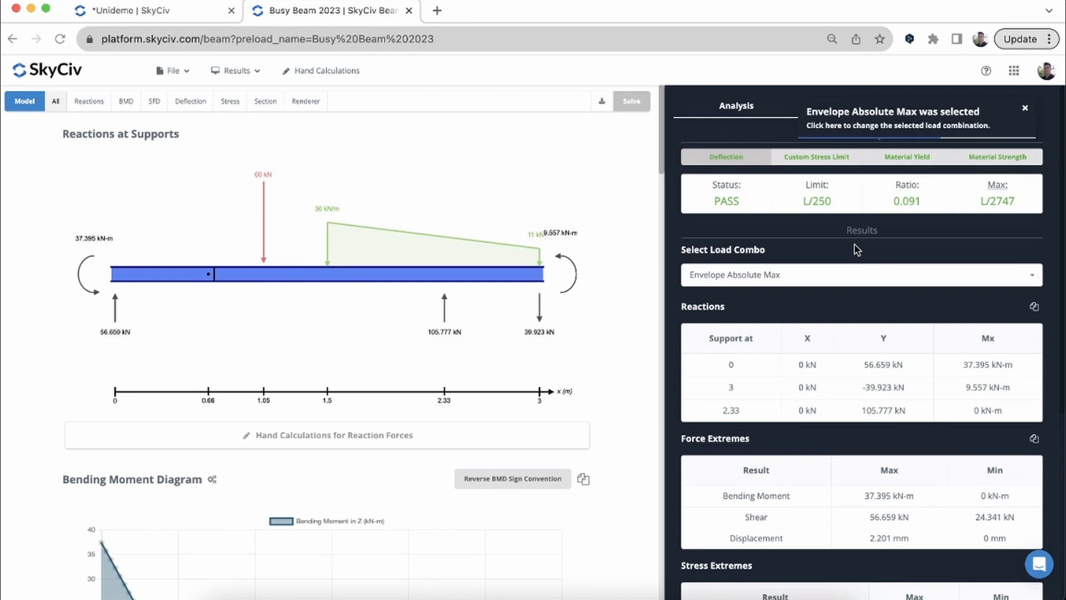
click(1024, 109)
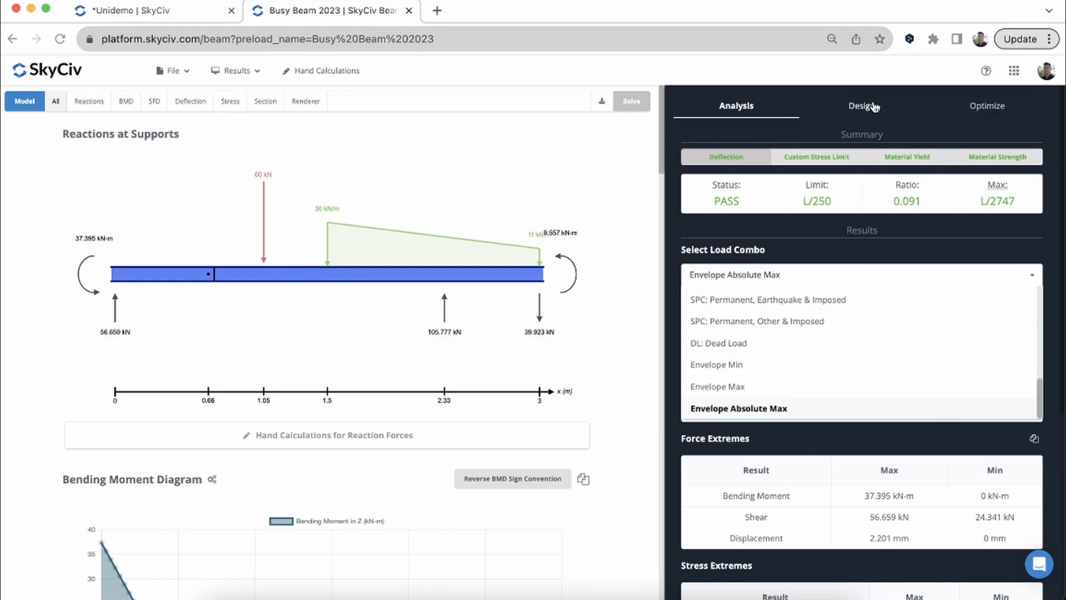
click(872, 106)
click(865, 383)
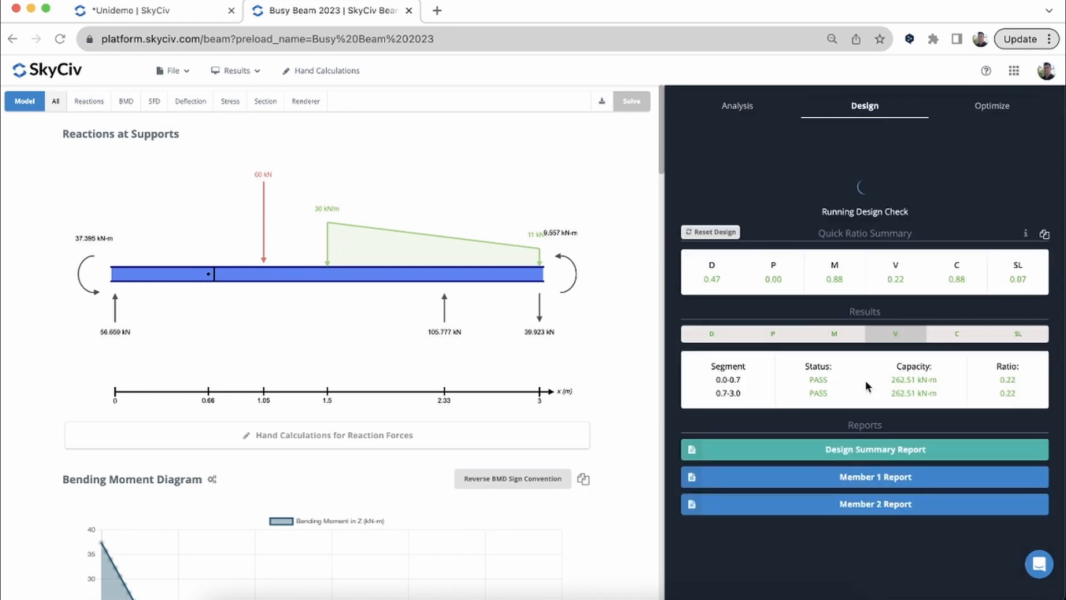